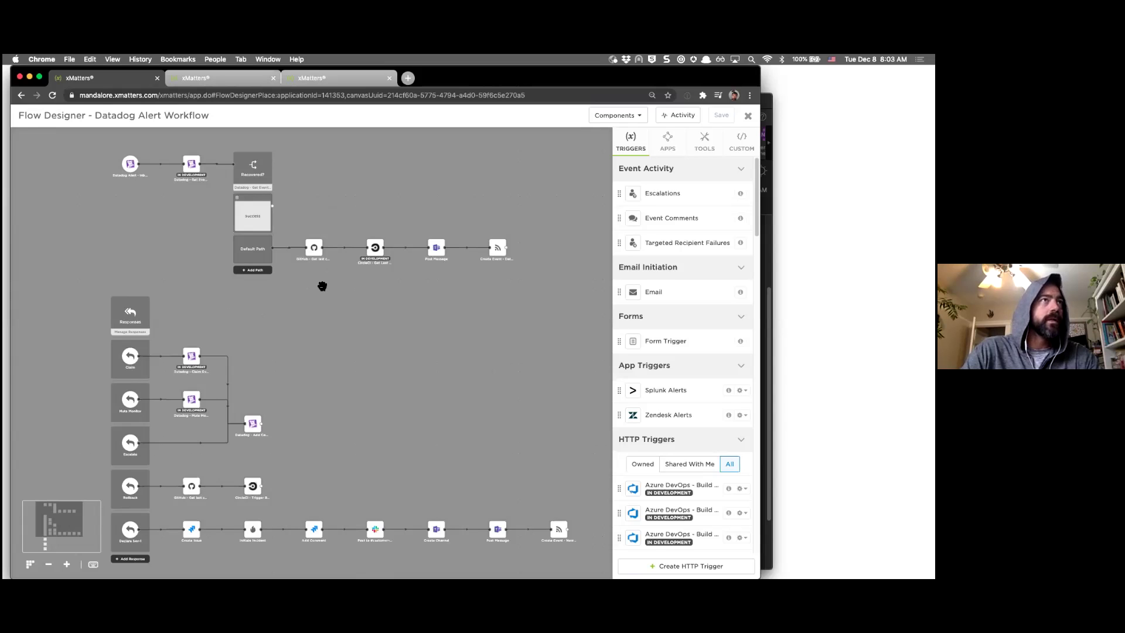
# - Examine the Datadog alert flow, then switch to the alert email in Outlook and read its body, diagnostics and response choices
pyautogui.scroll(2, 314, 273)
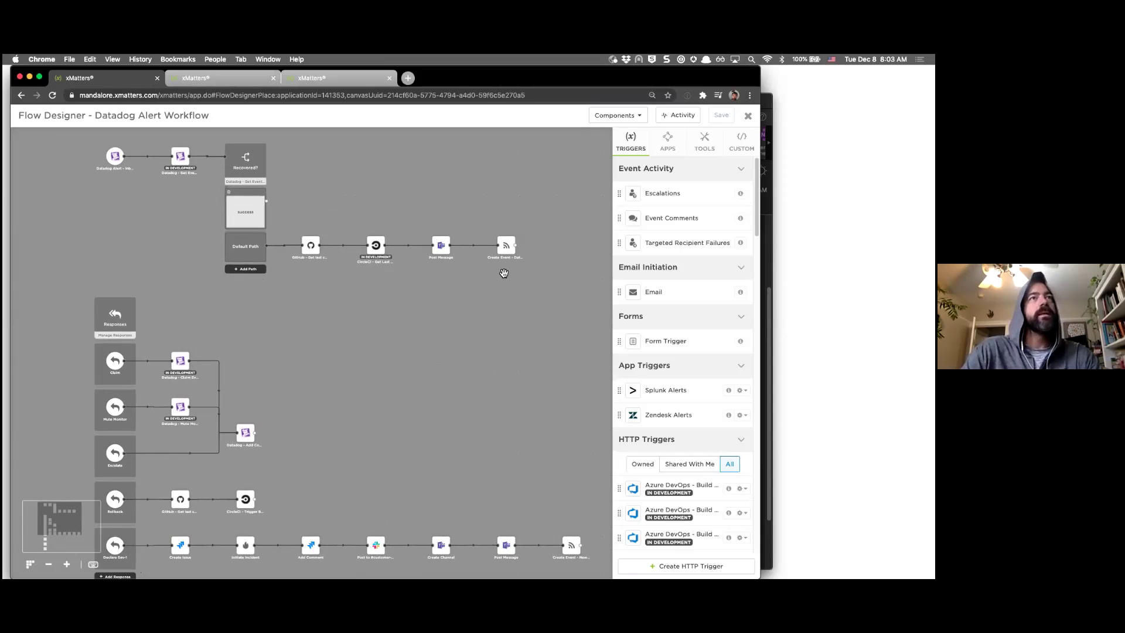
pyautogui.click(507, 251)
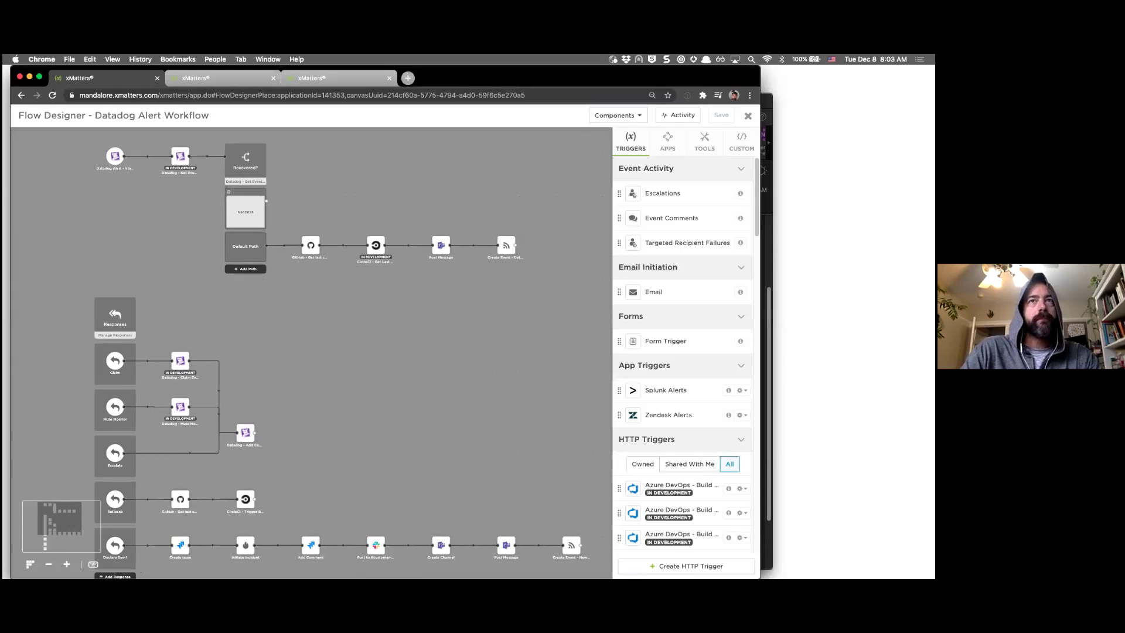
pyautogui.click(764, 334)
pyautogui.moveTo(698, 105); pyautogui.dragTo(844, 105)
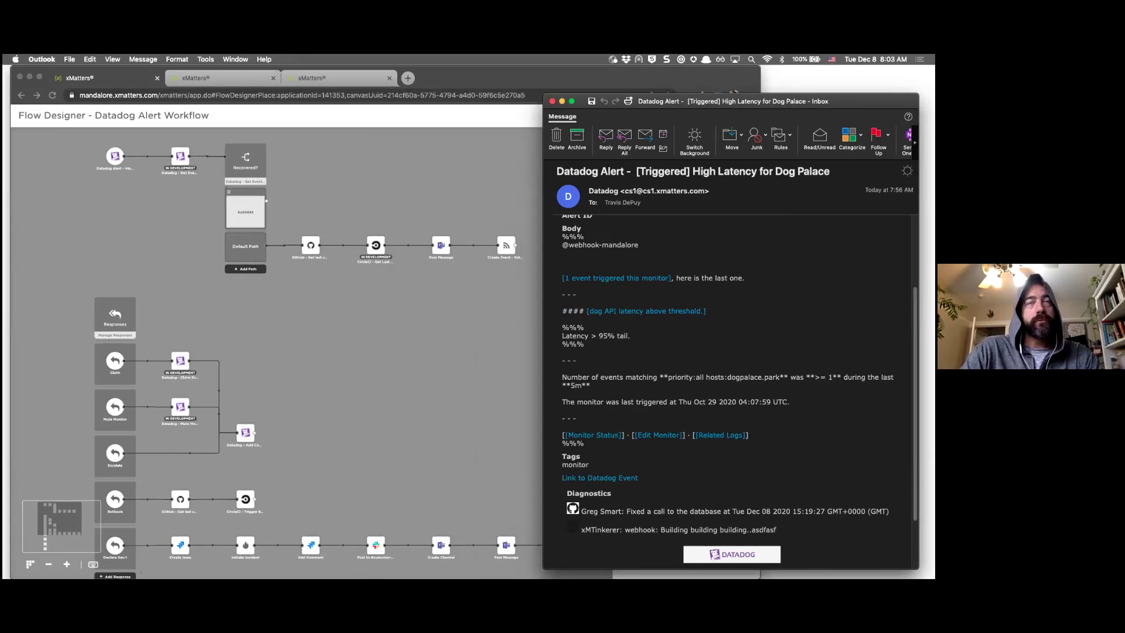
pyautogui.scroll(3, 762, 397)
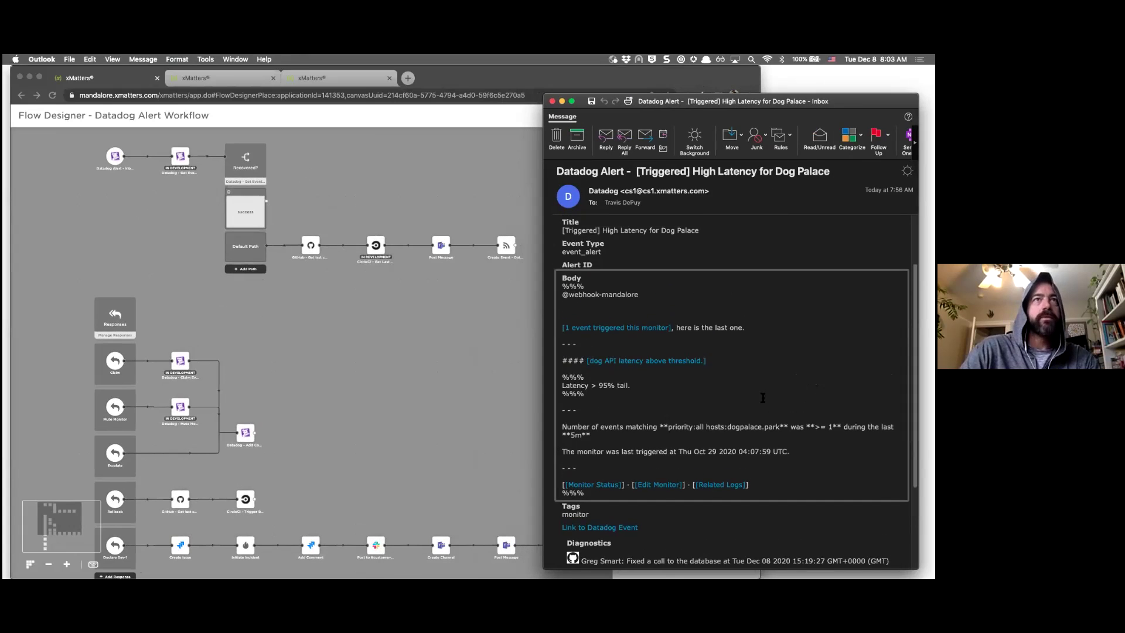
pyautogui.scroll(-3, 741, 404)
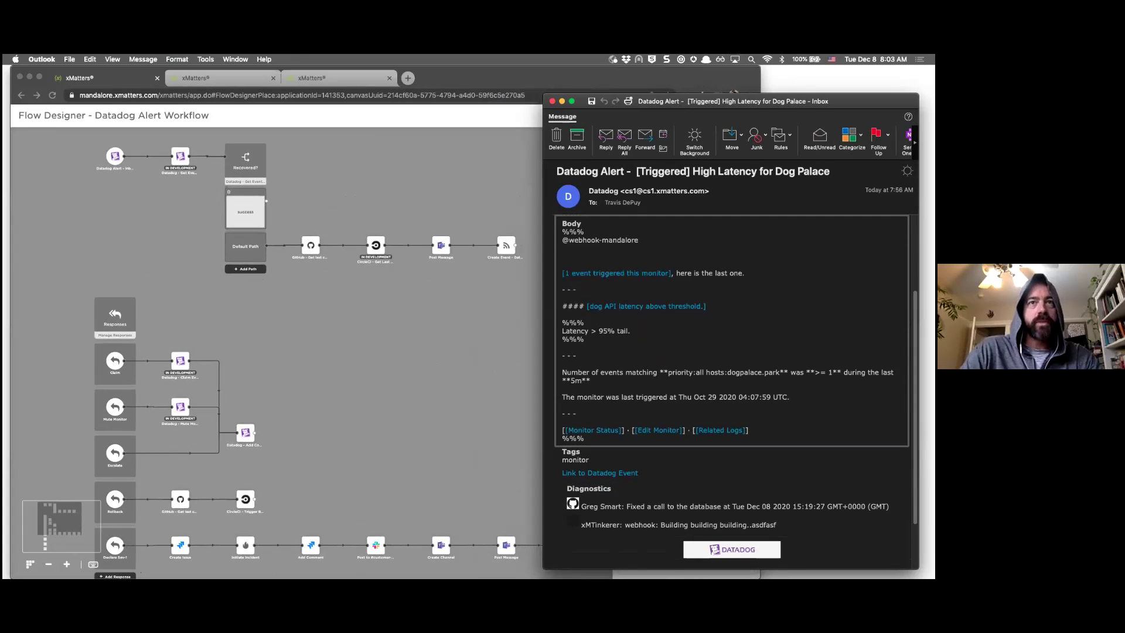
pyautogui.scroll(-1, 735, 391)
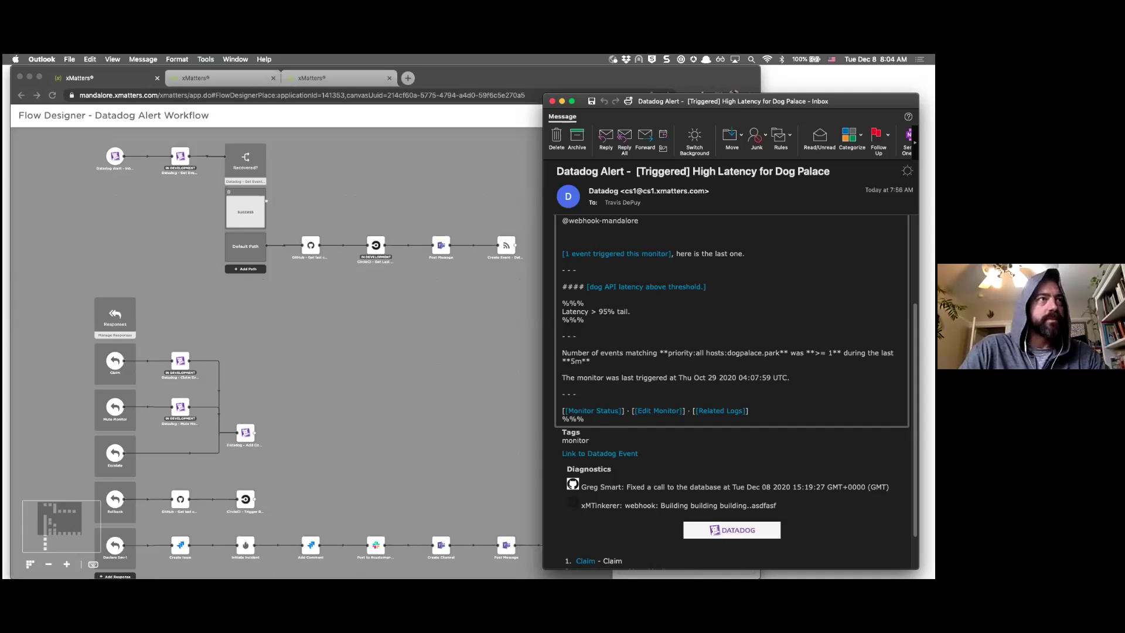
pyautogui.scroll(-3, 732, 386)
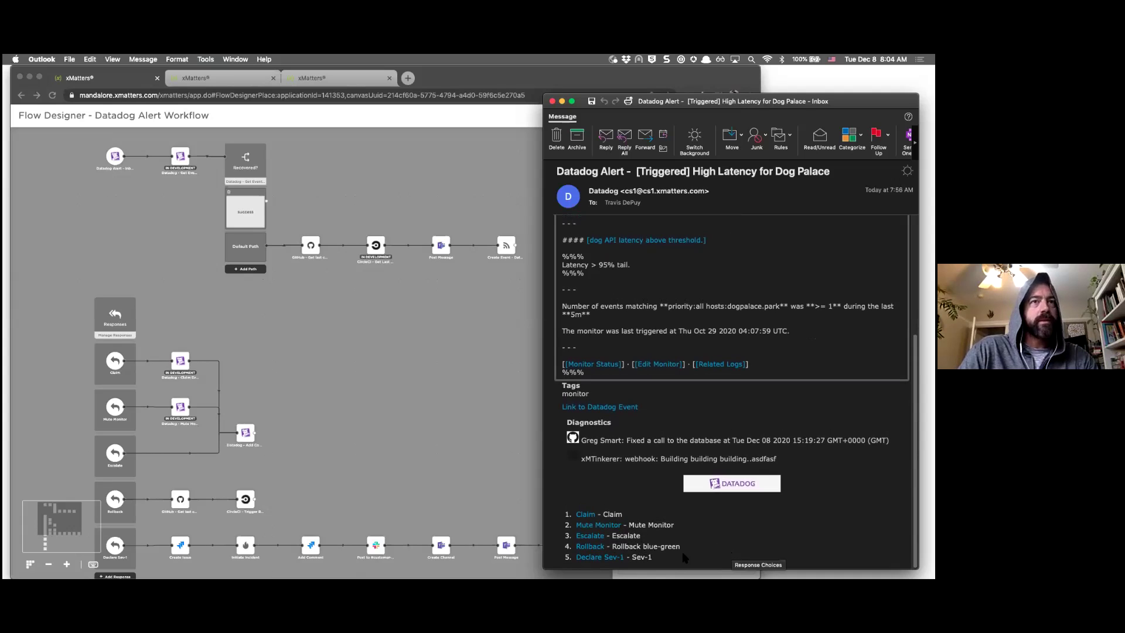
# - Return to the Datadog Alert Workflow in Chrome, examine its response paths and show the available app steps
pyautogui.click(381, 487)
pyautogui.moveTo(385, 462); pyautogui.dragTo(376, 424)
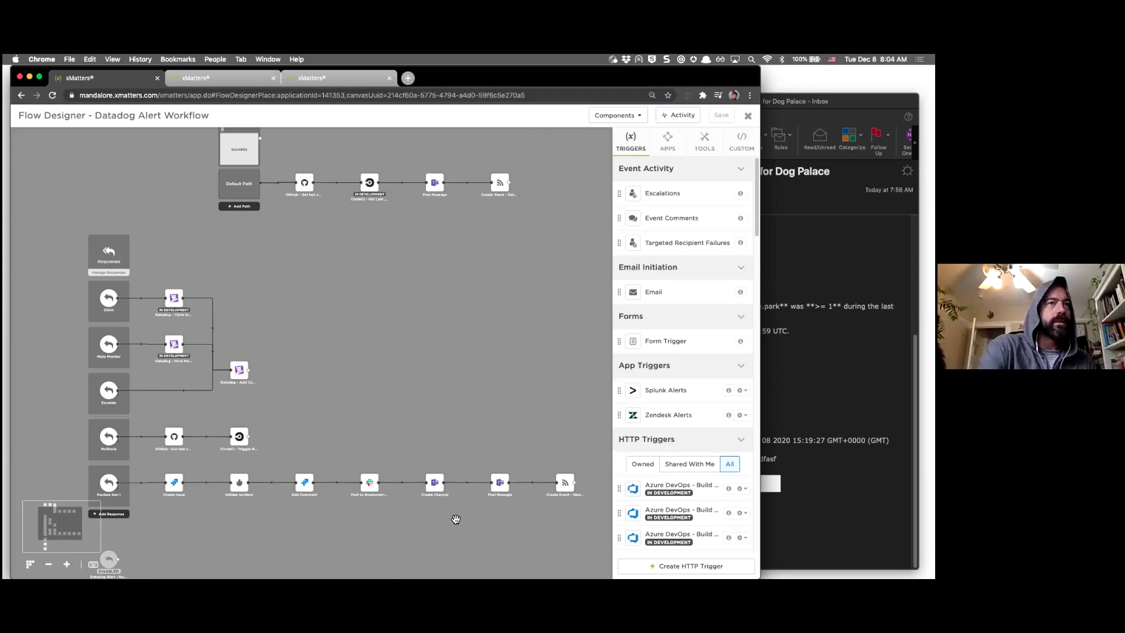
pyautogui.click(560, 485)
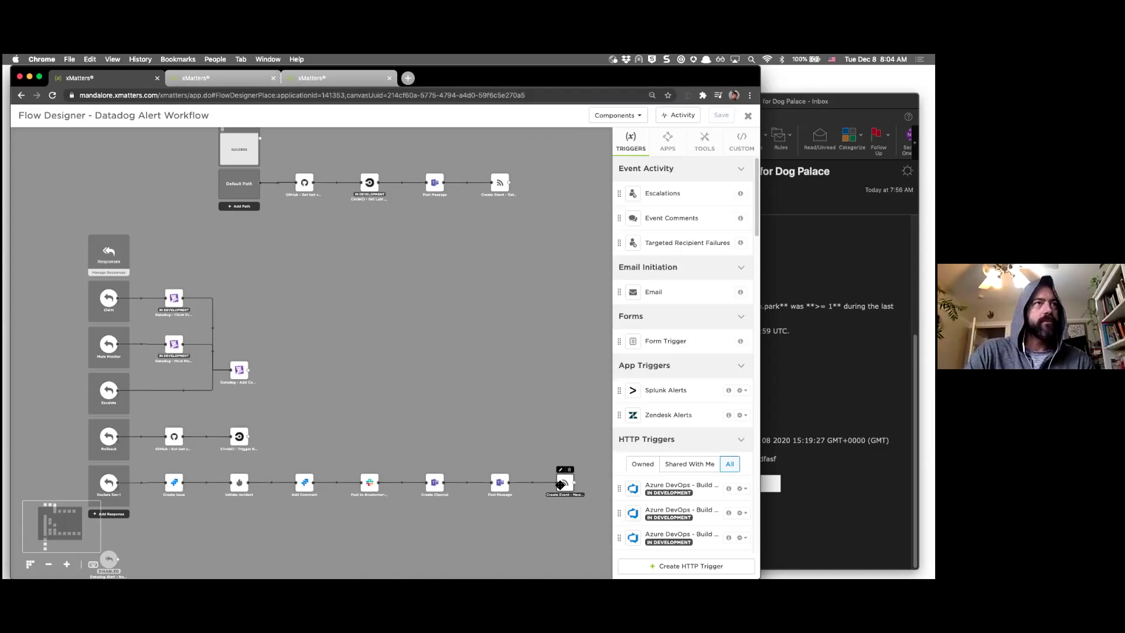
pyautogui.click(454, 405)
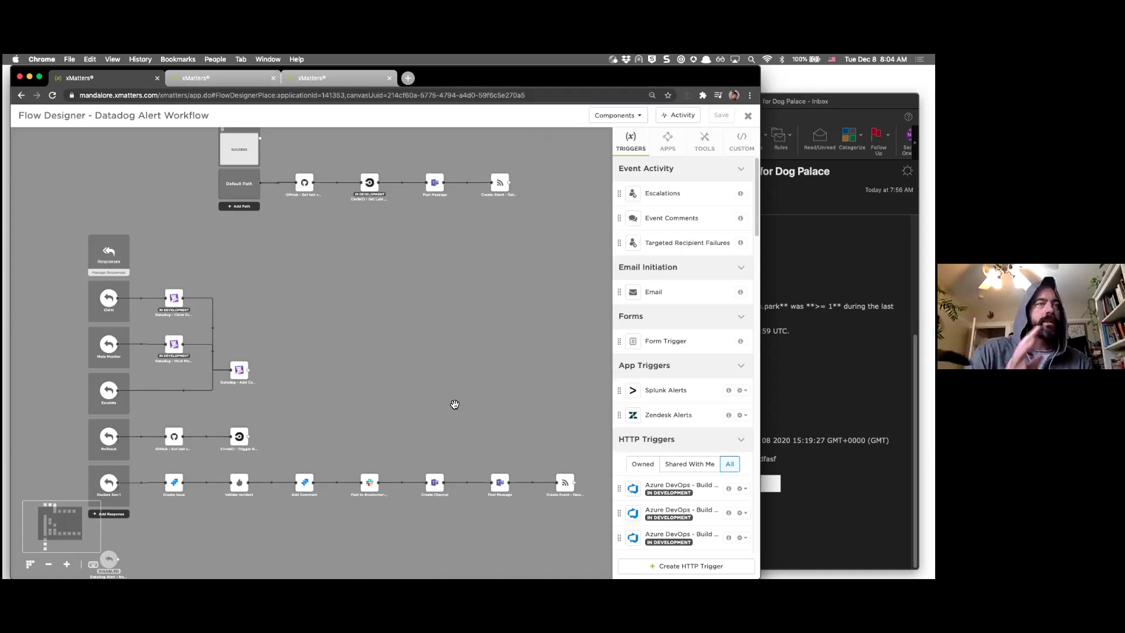
pyautogui.click(669, 147)
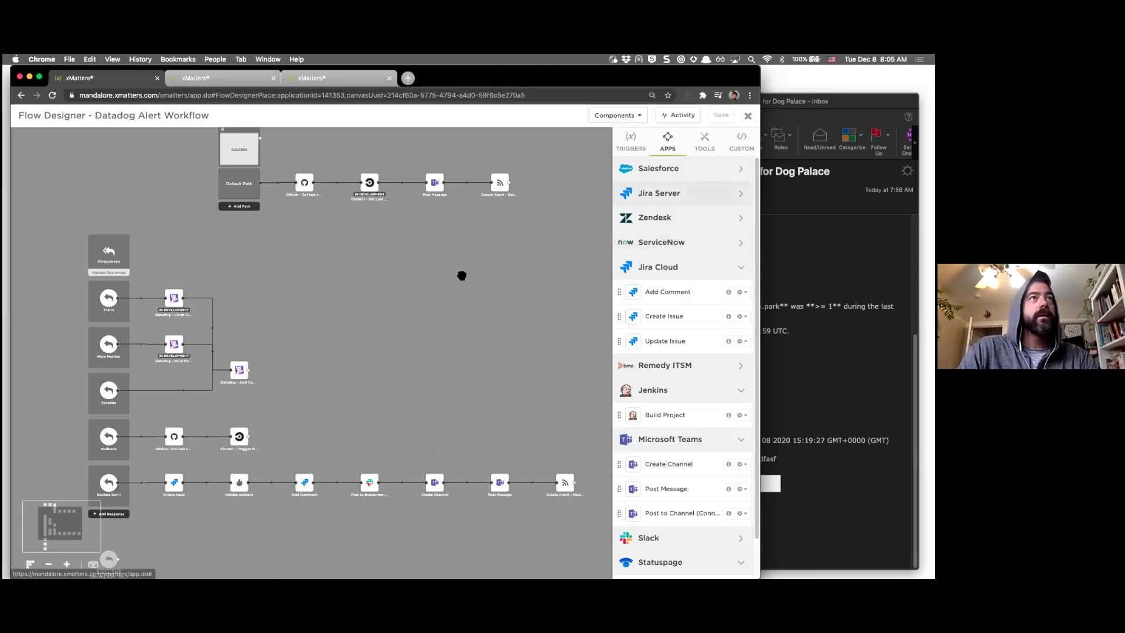
# - Show the New User Welcome flow and start a new email message in Outlook
pyautogui.click(218, 82)
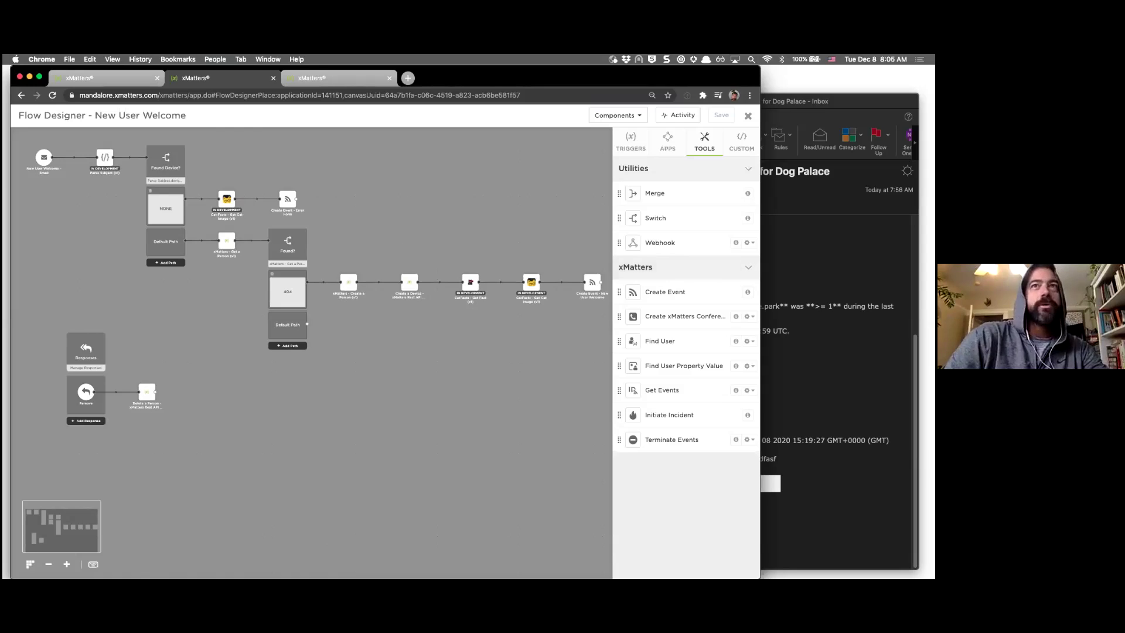
pyautogui.click(832, 276)
pyautogui.press('super+n')
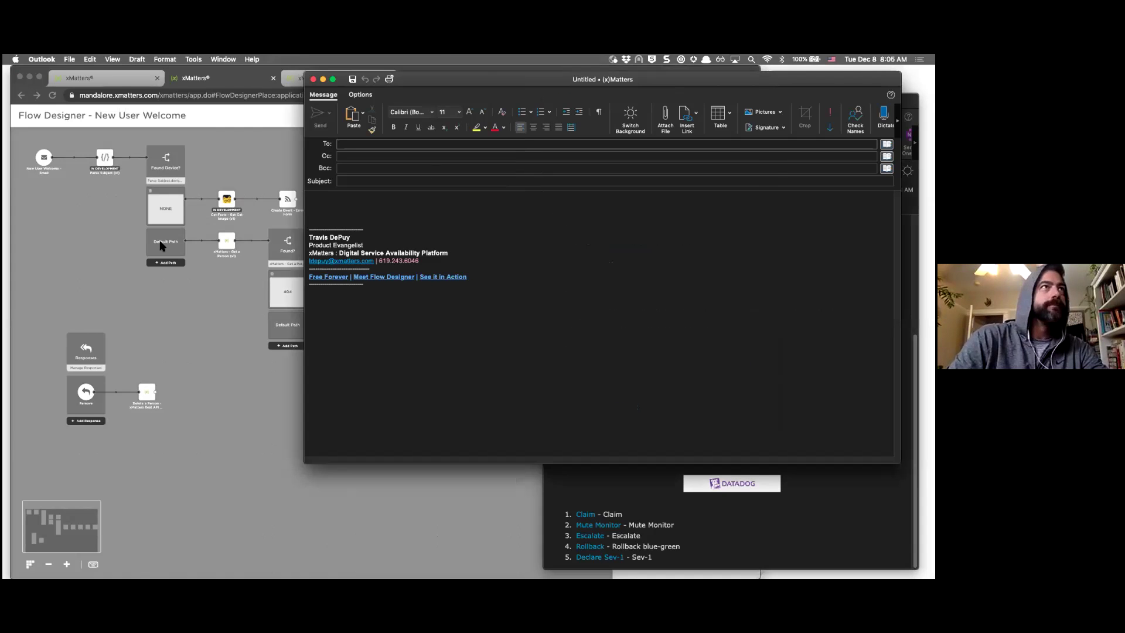
# - Back in Chrome, copy the email address of the New User Welcome email trigger and close its settings without changes
pyautogui.click(48, 169)
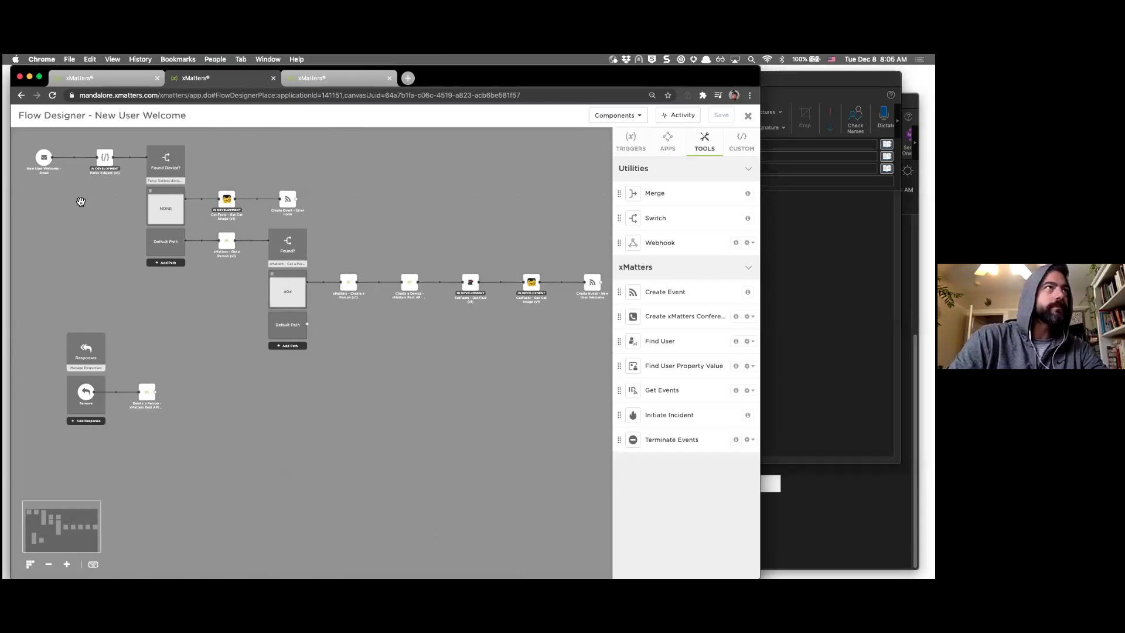
pyautogui.click(48, 168)
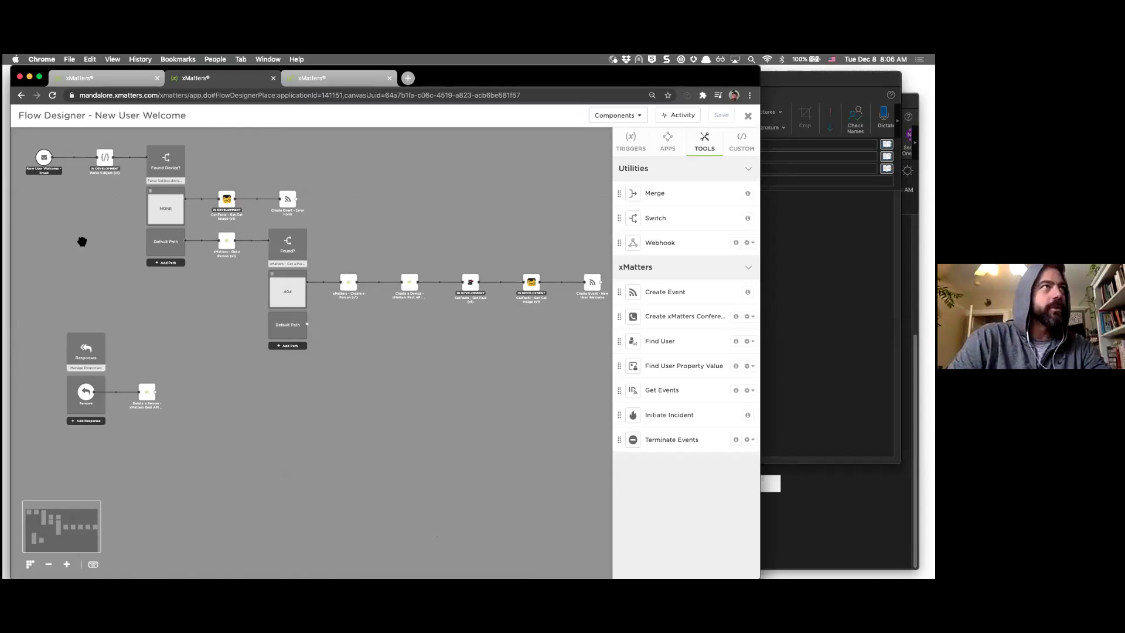
pyautogui.doubleClick(44, 157)
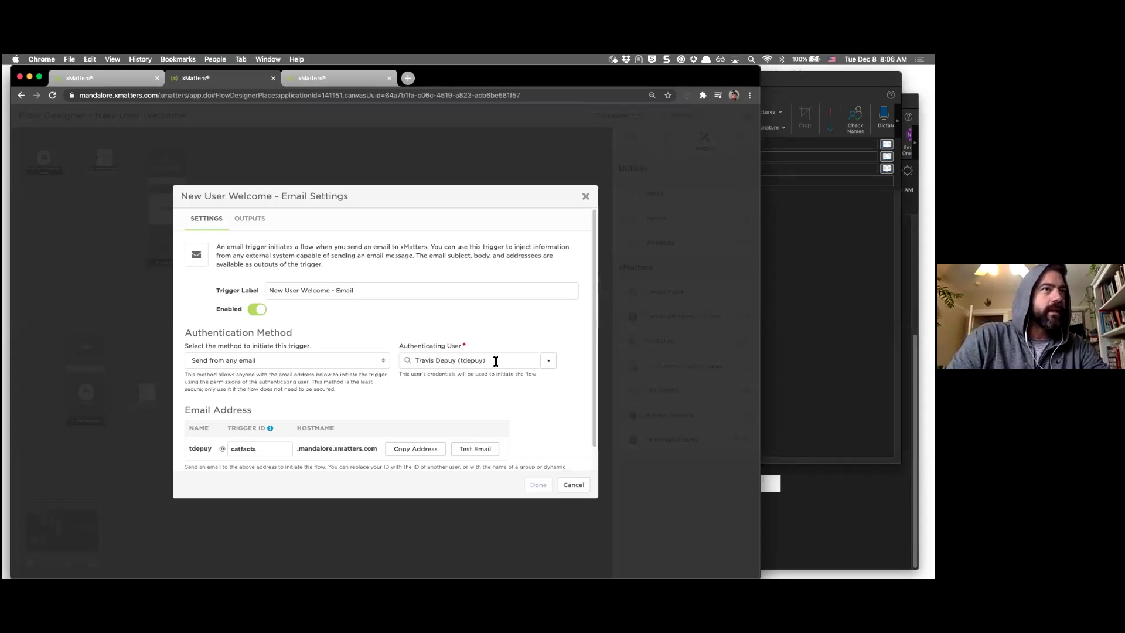
pyautogui.click(430, 457)
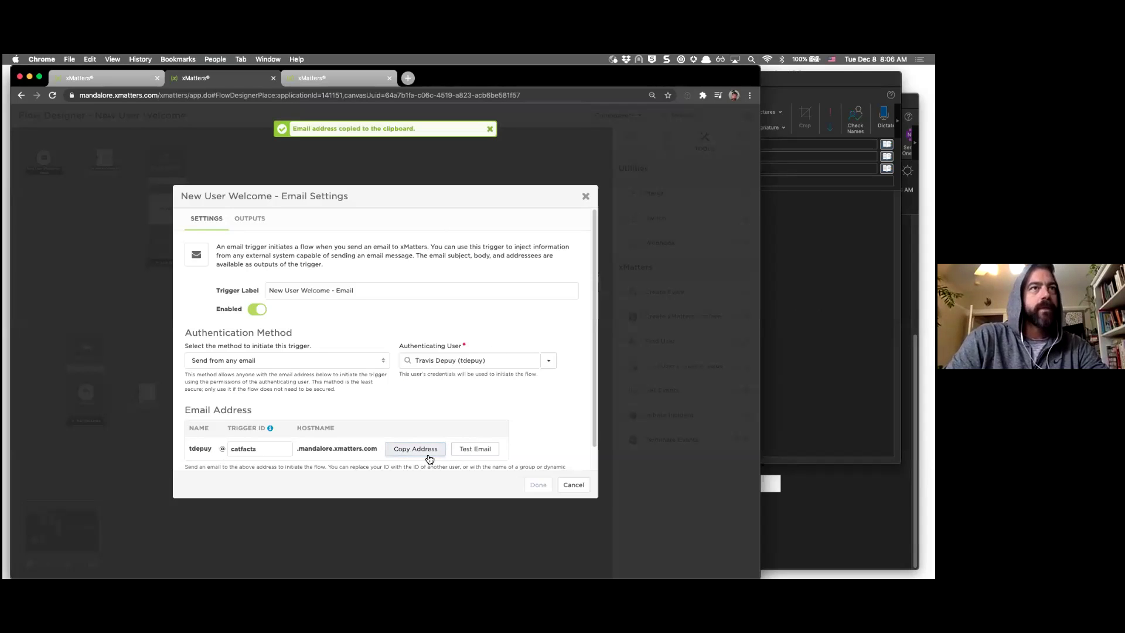
pyautogui.click(572, 484)
# - In the Outlook draft, paste the trigger address as the recipient and replace the part before the @ with "welcome"
pyautogui.press('super+Tab')
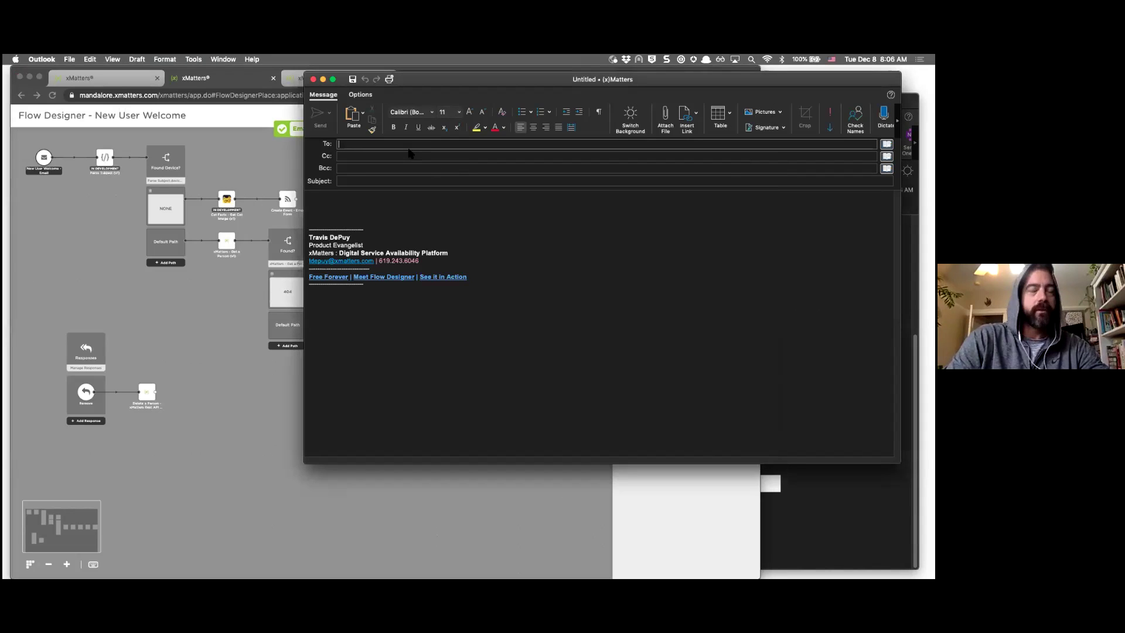
pyautogui.press('super+v')
pyautogui.hotkey('alt', 'shift', 'Right')
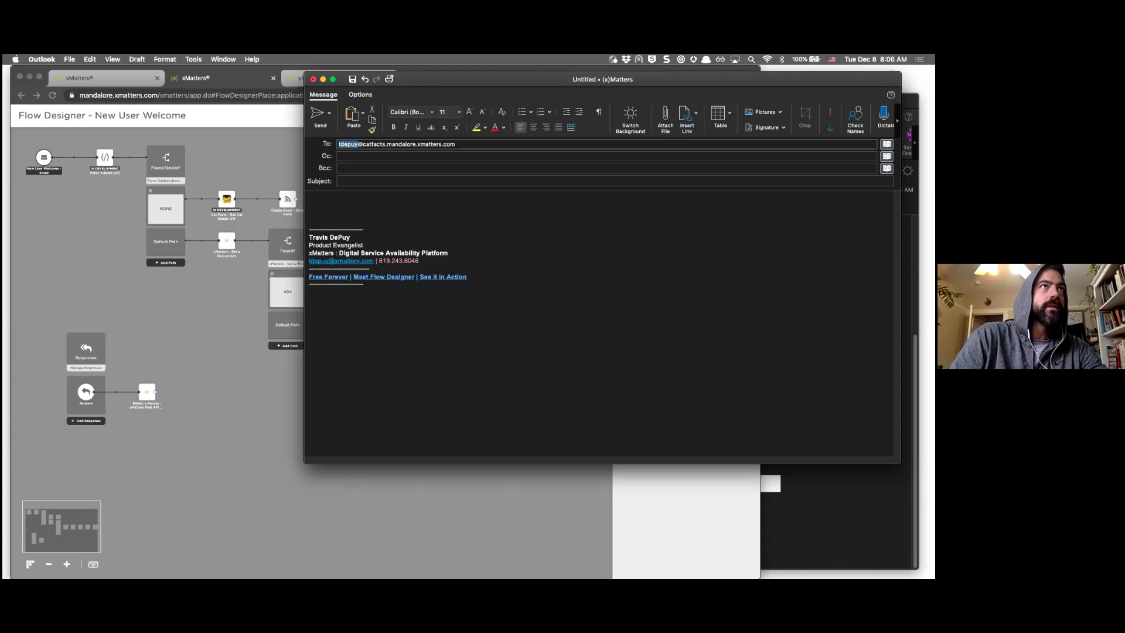
pyautogui.write('welcome')
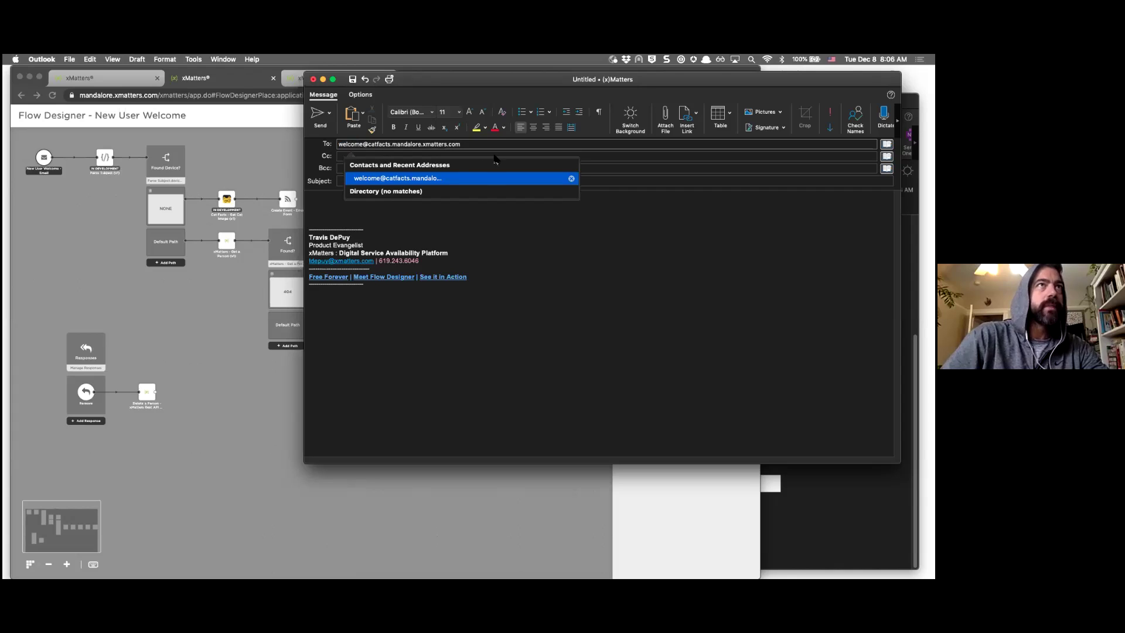
pyautogui.click(453, 144)
pyautogui.doubleClick(380, 146)
pyautogui.click(383, 146)
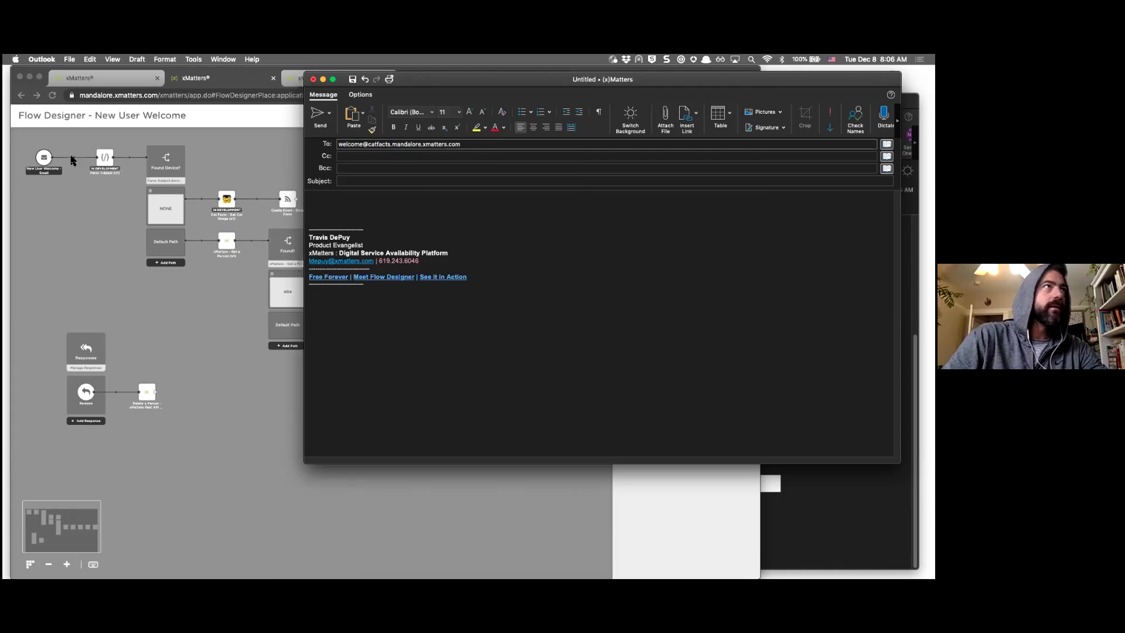
# - Review the trigger ID and hostname in the New User Welcome email trigger's settings in Chrome, then close them
pyautogui.click(41, 160)
pyautogui.doubleClick(41, 160)
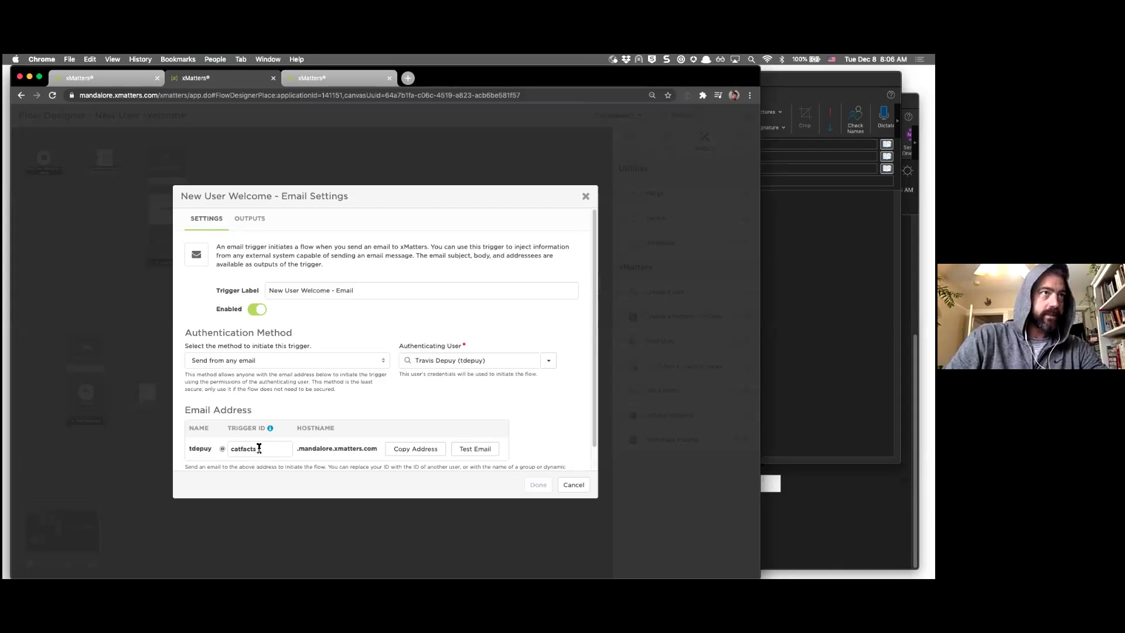
pyautogui.doubleClick(310, 449)
pyautogui.click(342, 448)
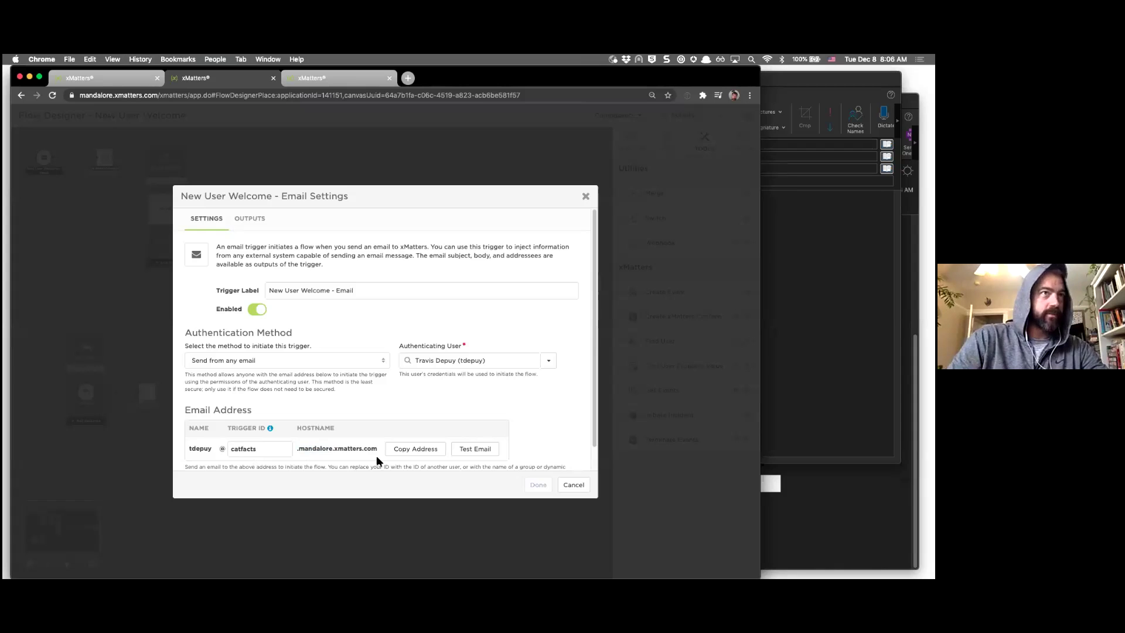
pyautogui.click(421, 453)
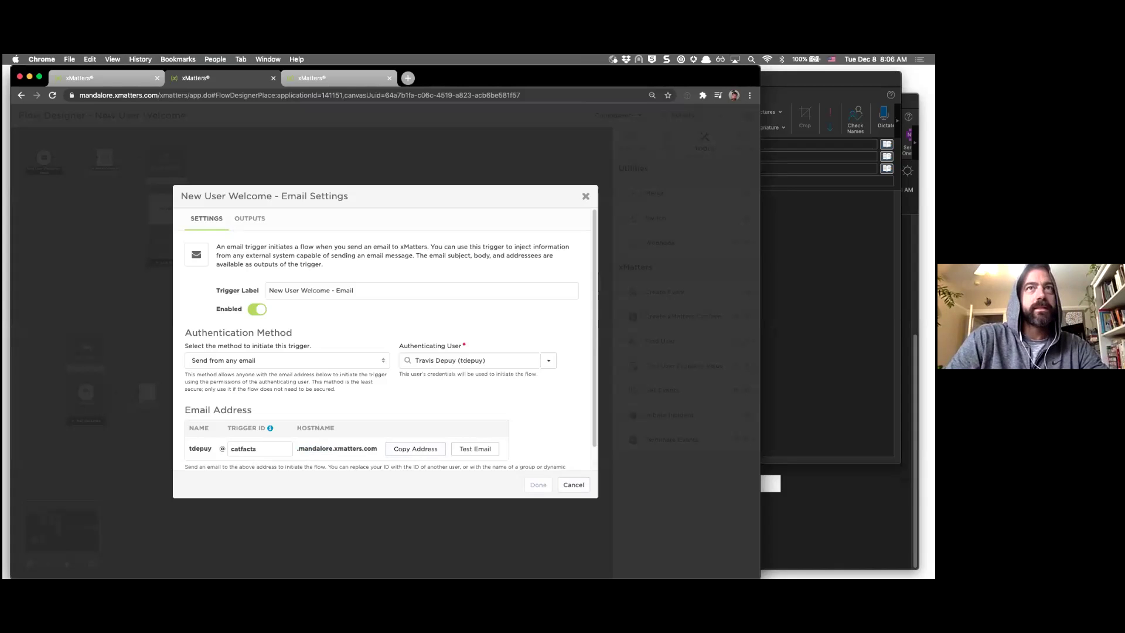
pyautogui.click(573, 484)
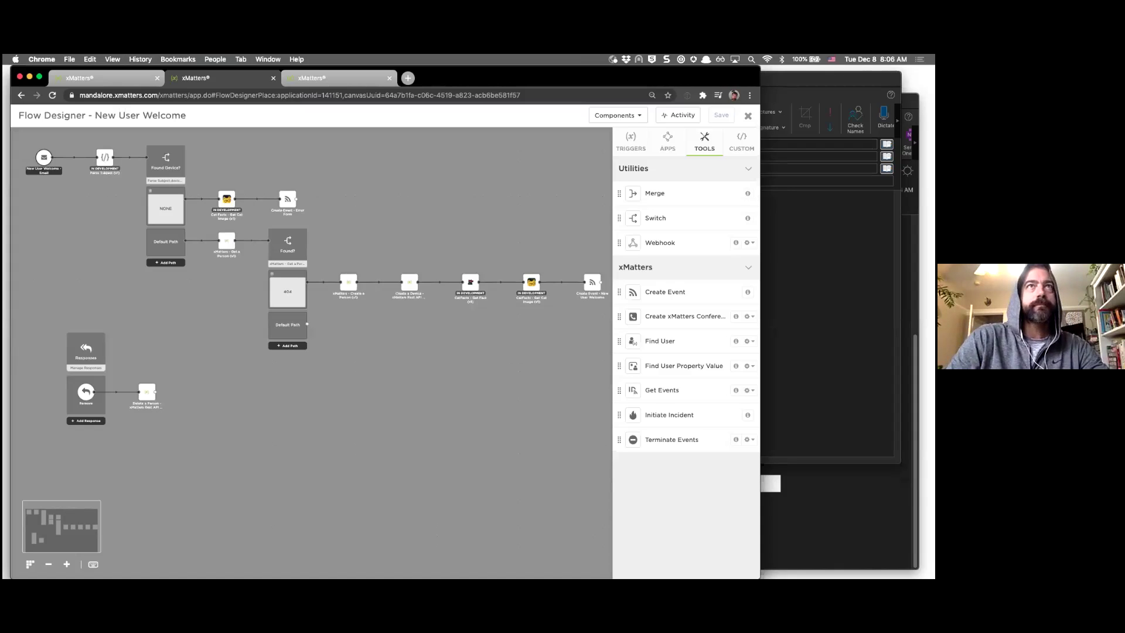
# - Return to the Outlook draft and set its subject to "Hello"
pyautogui.press('super+Tab')
pyautogui.click(369, 180)
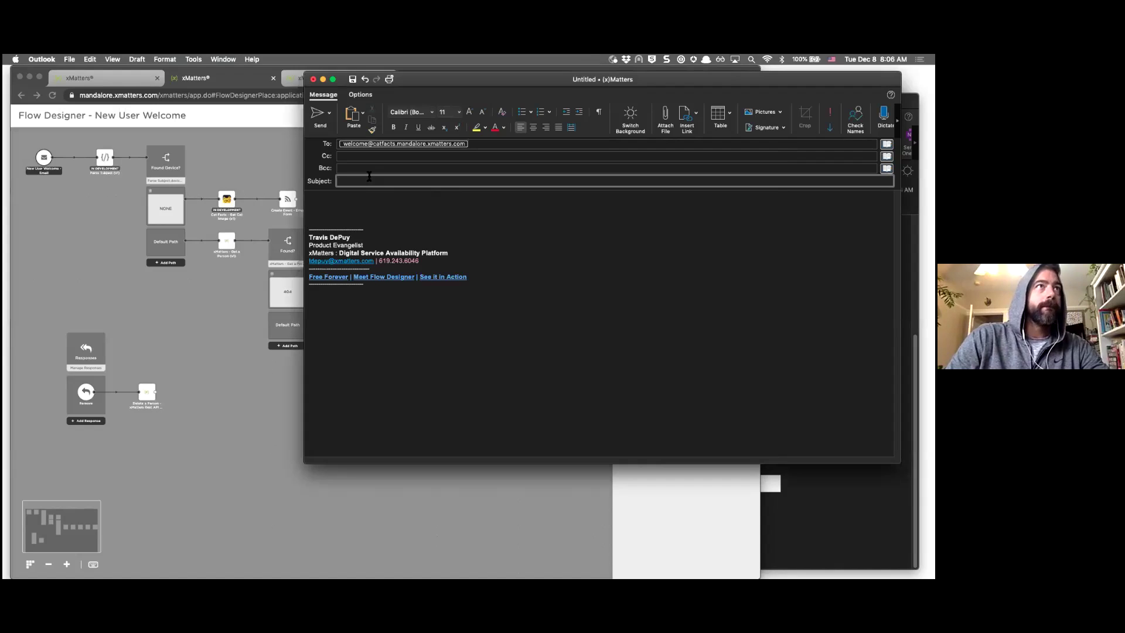
pyautogui.write('td')
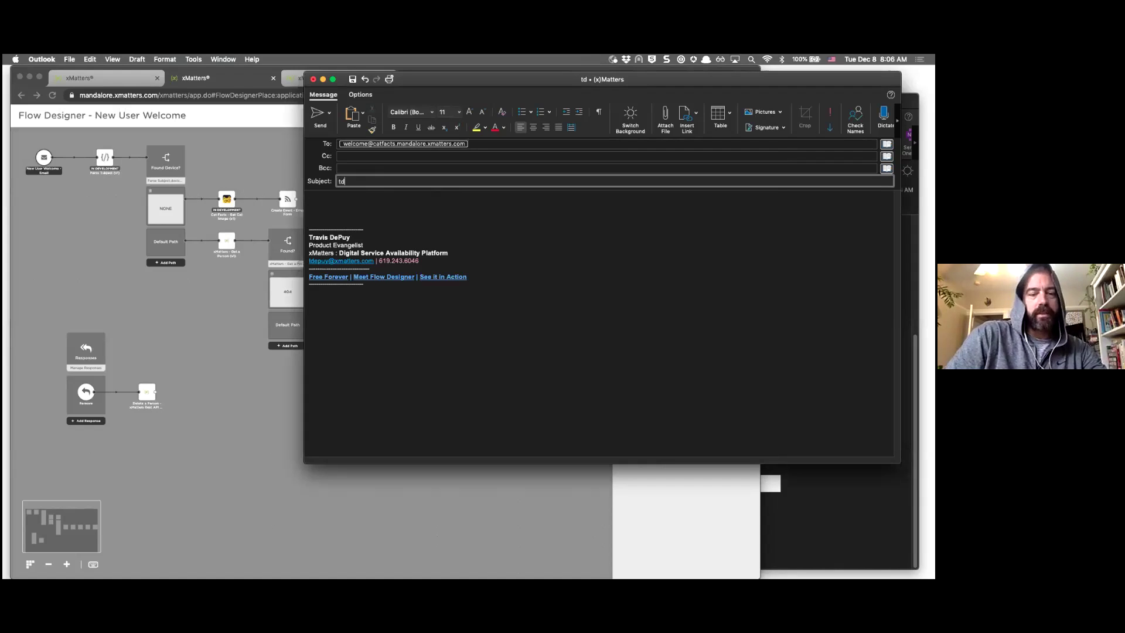
pyautogui.press('BackSpace')
pyautogui.press('BackSpace')
pyautogui.write('Hello')
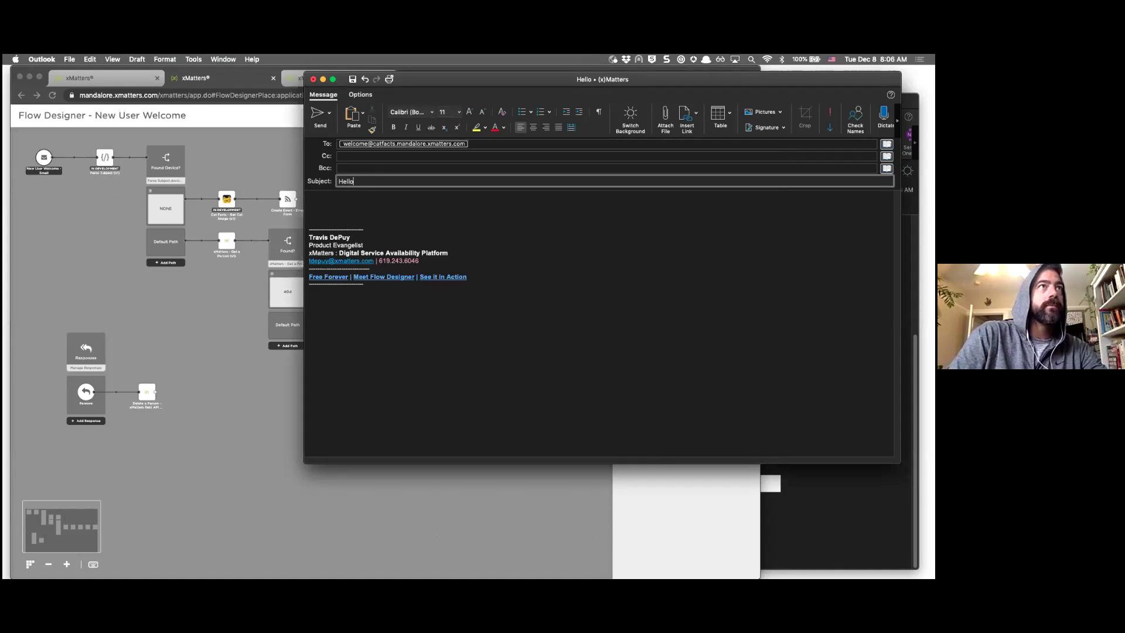
# - Replace the signature in the message body with "Hi." and send the email
pyautogui.press('Tab')
pyautogui.press('super+a')
pyautogui.press('BackSpace')
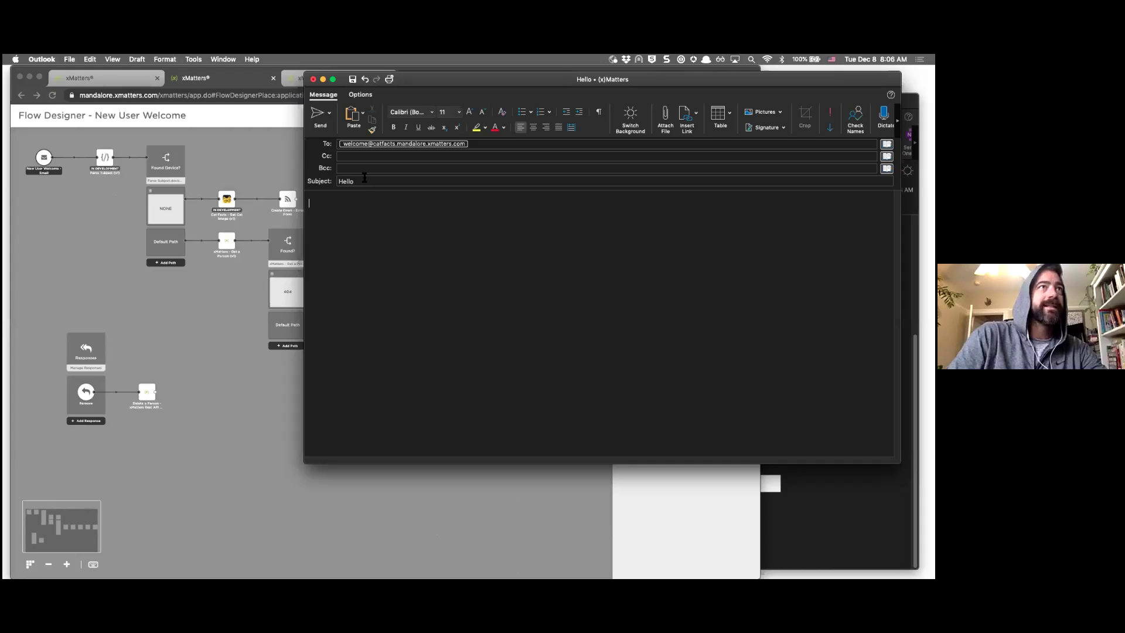
pyautogui.press('super+Return')
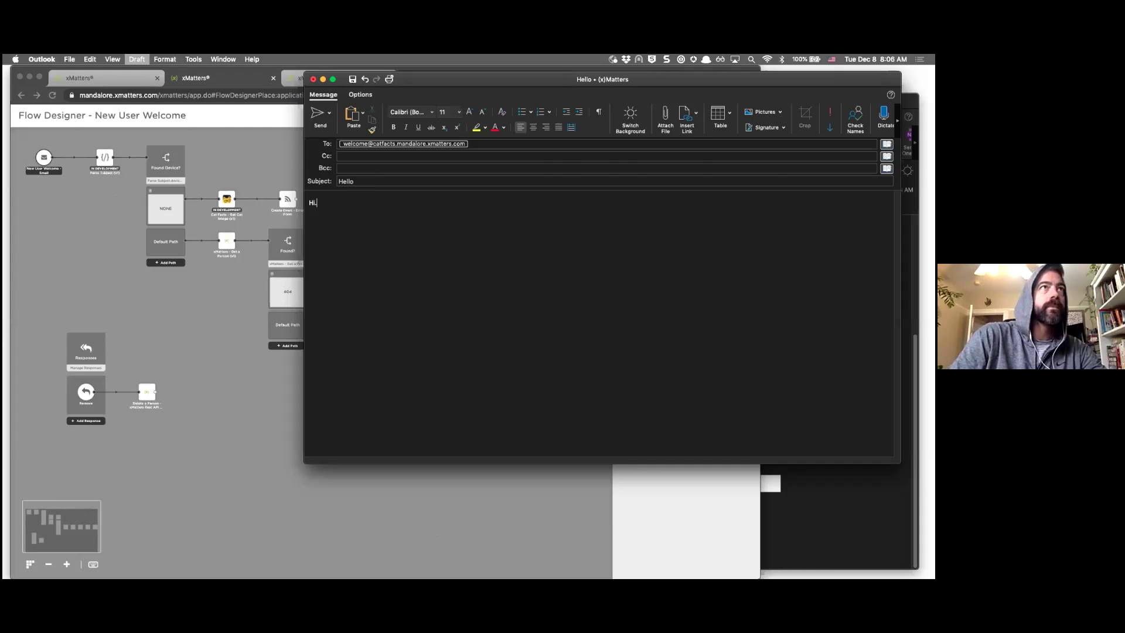
# - Return to the New User Welcome flow in Chrome and browse the complete list of custom steps
pyautogui.click(432, 186)
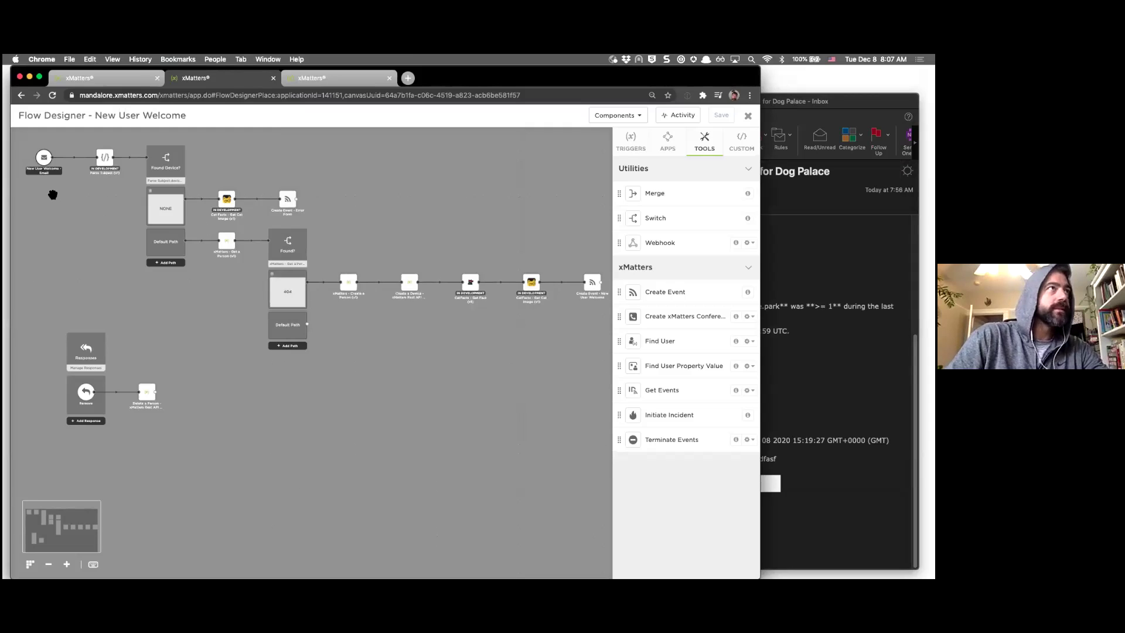
pyautogui.moveTo(104, 162)
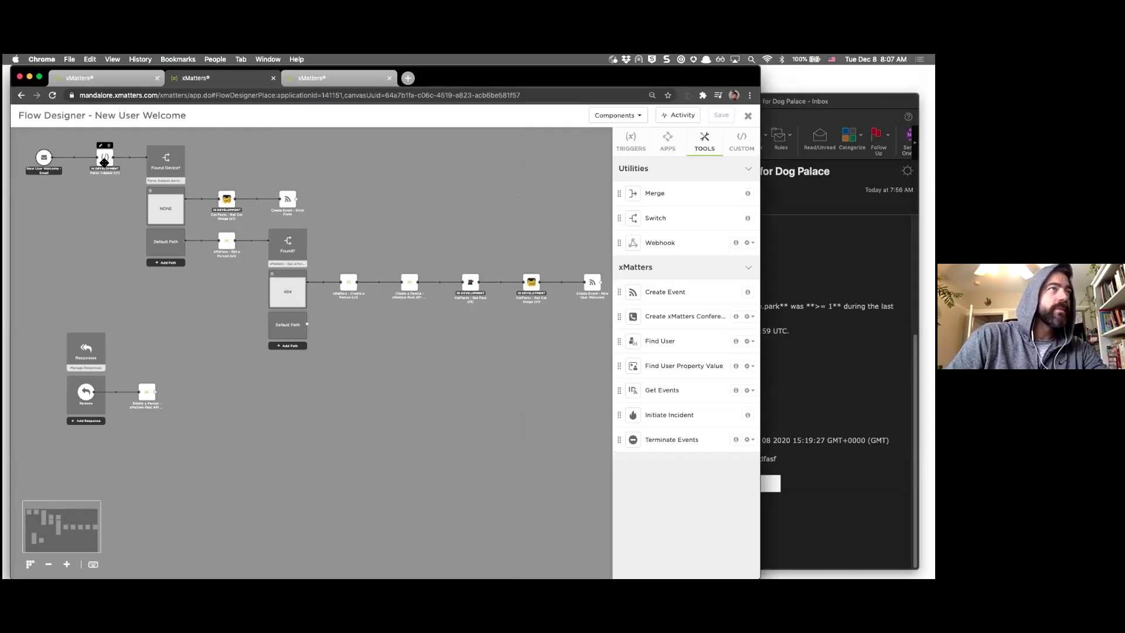
pyautogui.click(742, 144)
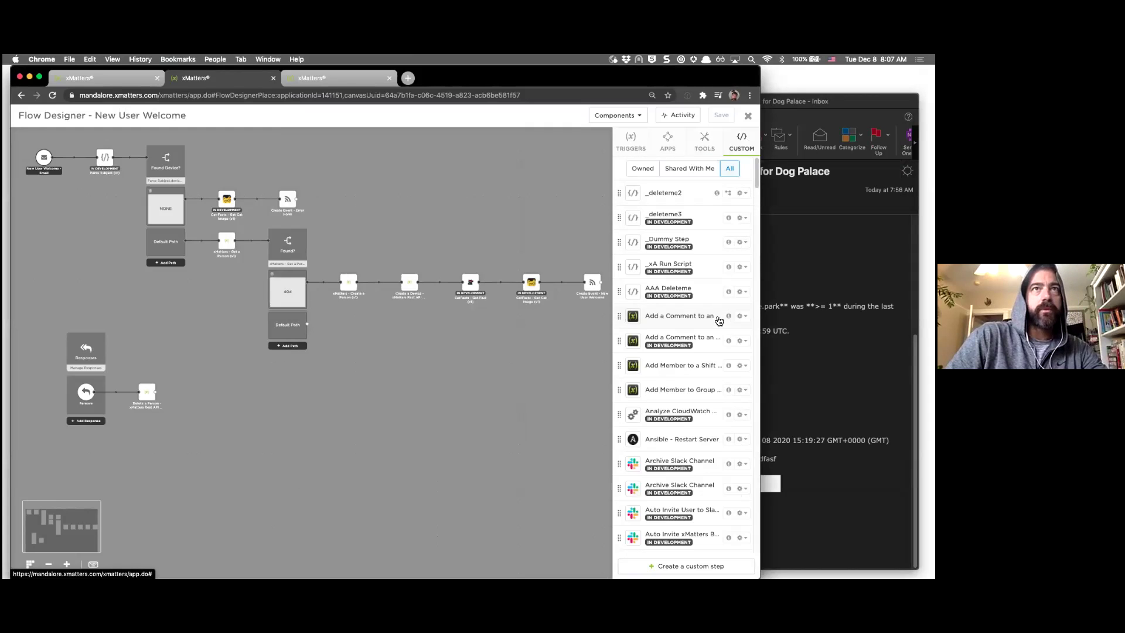
pyautogui.scroll(-15, 707, 364)
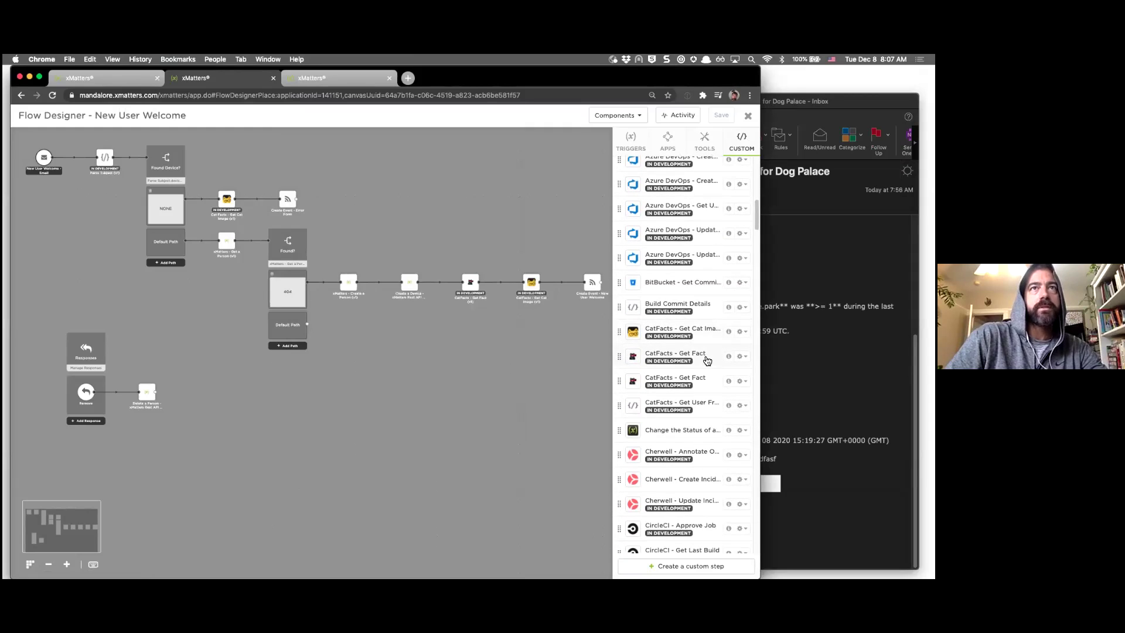
pyautogui.scroll(-5, 708, 349)
pyautogui.scroll(-5, 710, 344)
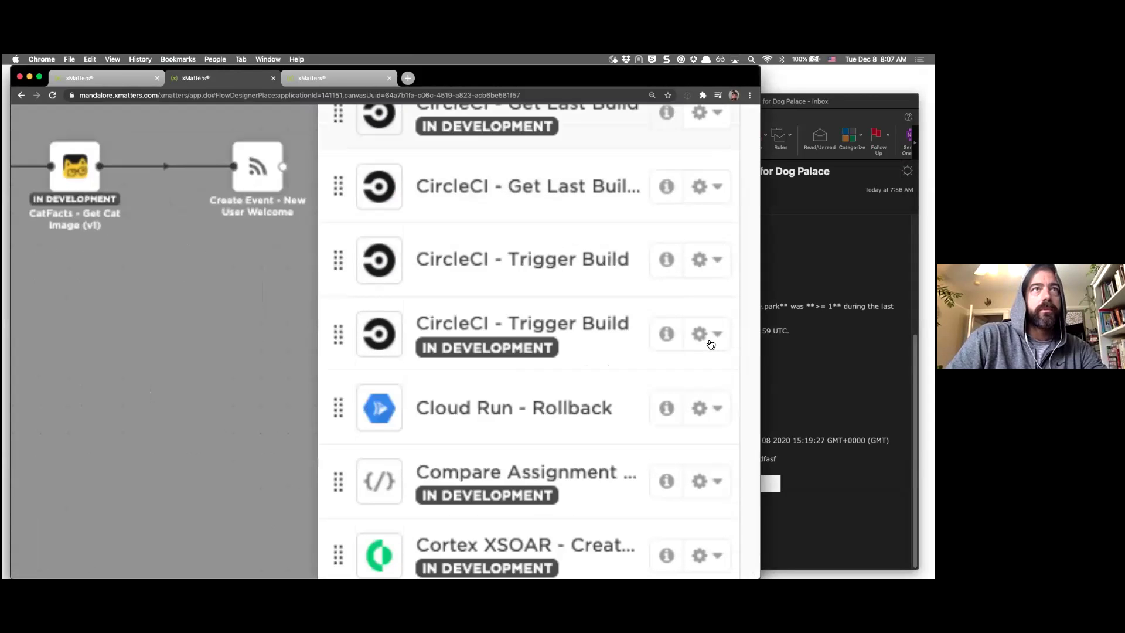
# - Look further through the custom steps list, down to the Parse, Print to Log and Prometheus steps
pyautogui.scroll(-5, 711, 344)
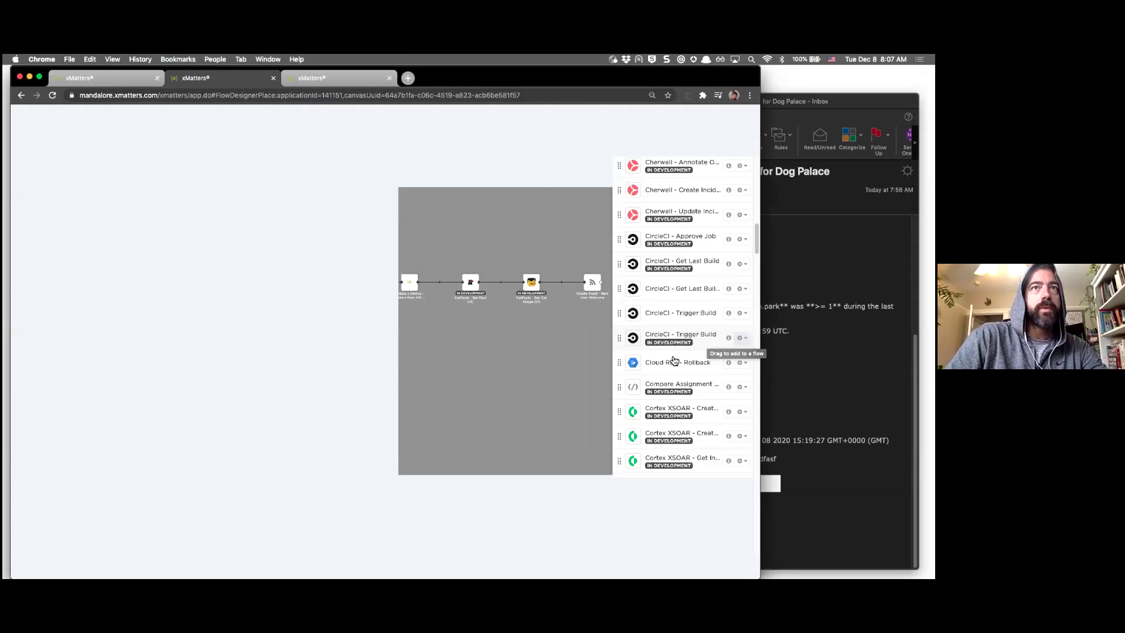
pyautogui.scroll(-5, 696, 459)
pyautogui.scroll(-10, 694, 459)
pyautogui.scroll(-10, 694, 459)
pyautogui.scroll(-10, 694, 459)
pyautogui.scroll(-8, 694, 459)
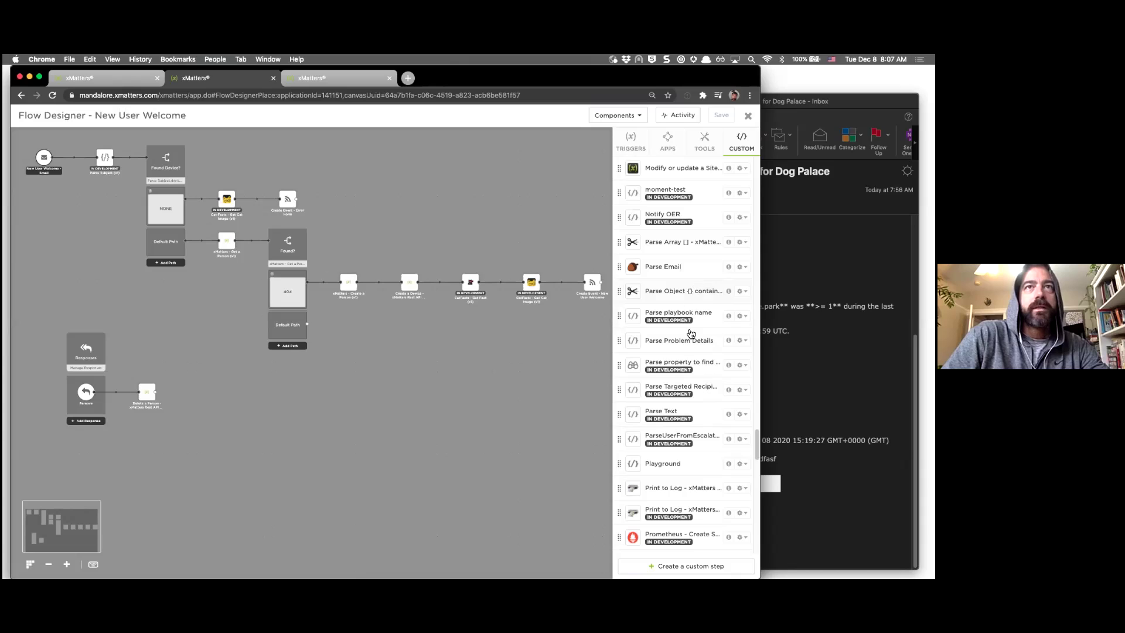
pyautogui.scroll(-2, 694, 445)
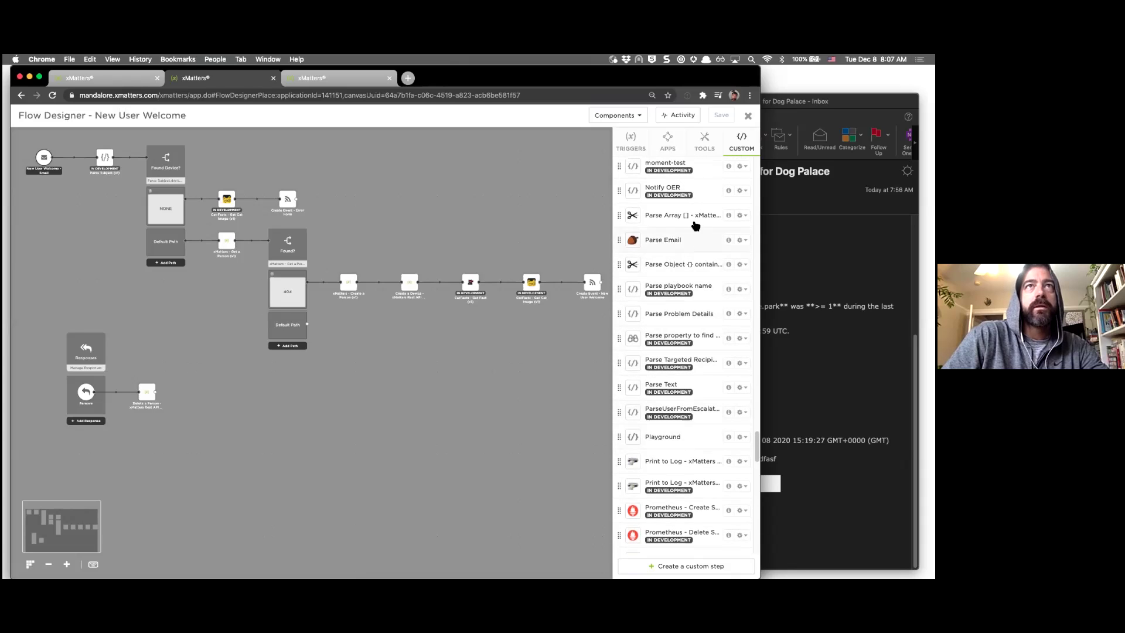
pyautogui.scroll(4, 695, 226)
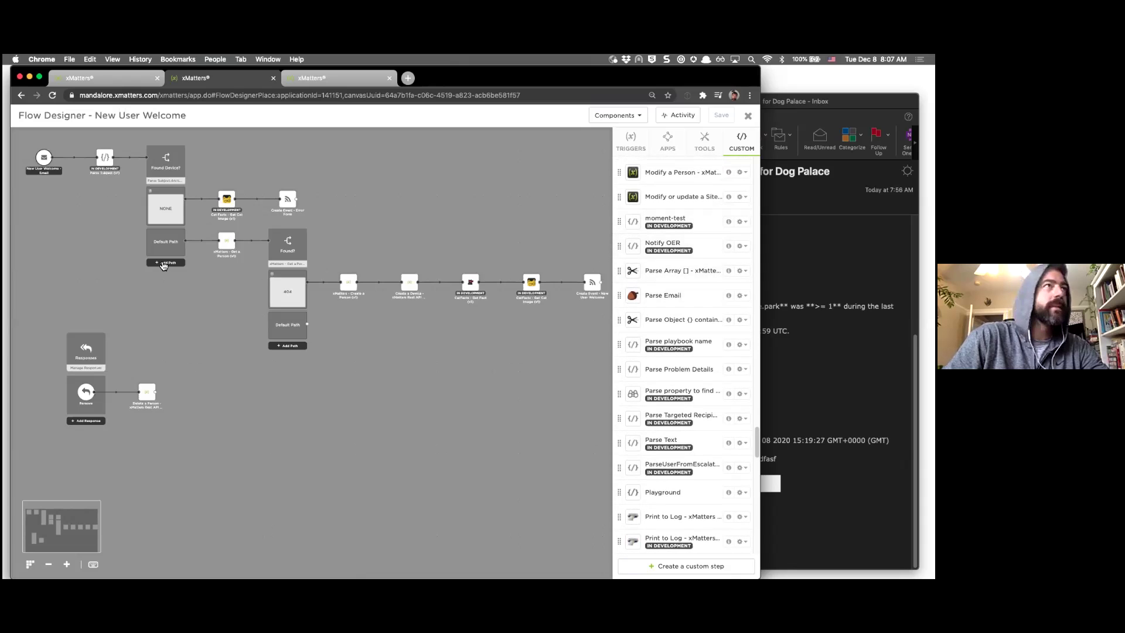
# - Review the outputs of the flow's Parse Subject step, including username, and close its settings
pyautogui.moveTo(103, 159)
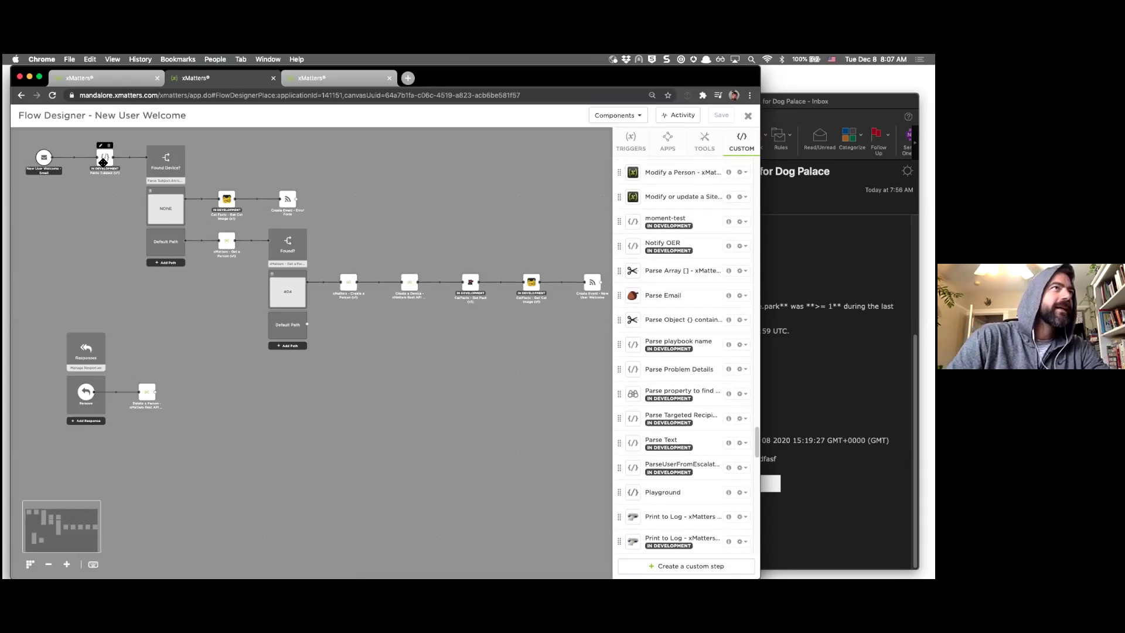
pyautogui.doubleClick(103, 162)
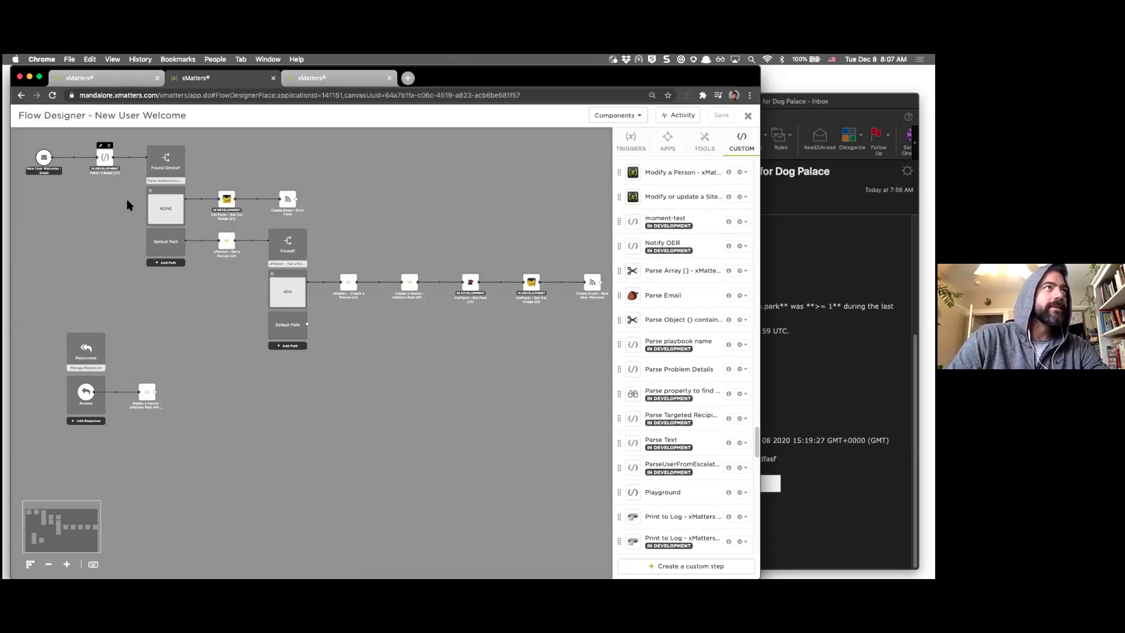
pyautogui.click(208, 253)
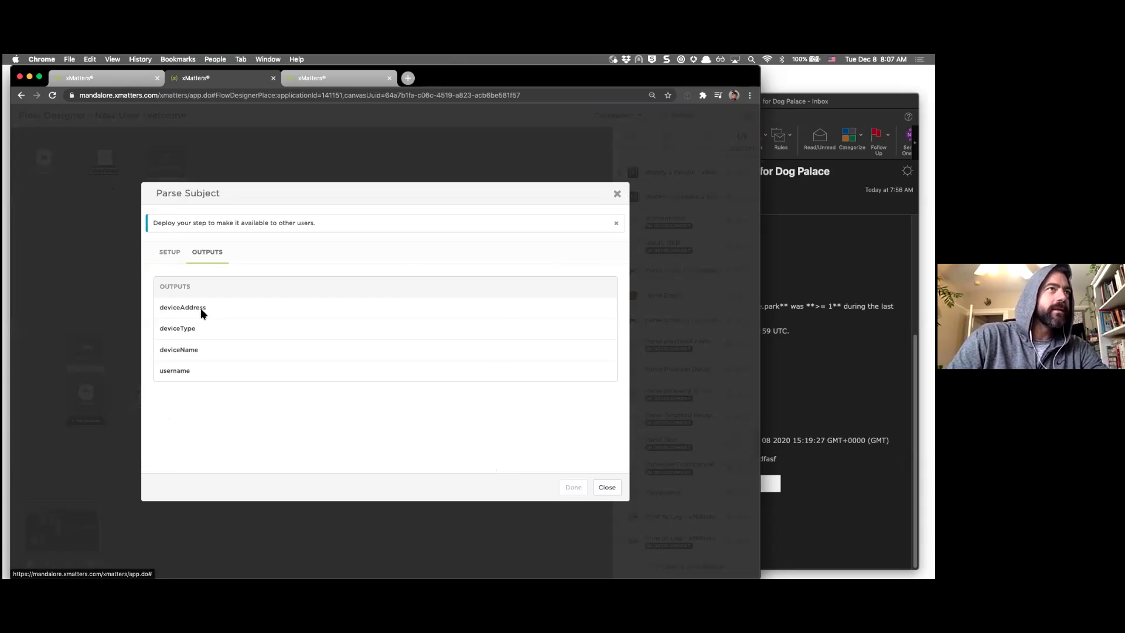
pyautogui.doubleClick(175, 370)
pyautogui.click(204, 377)
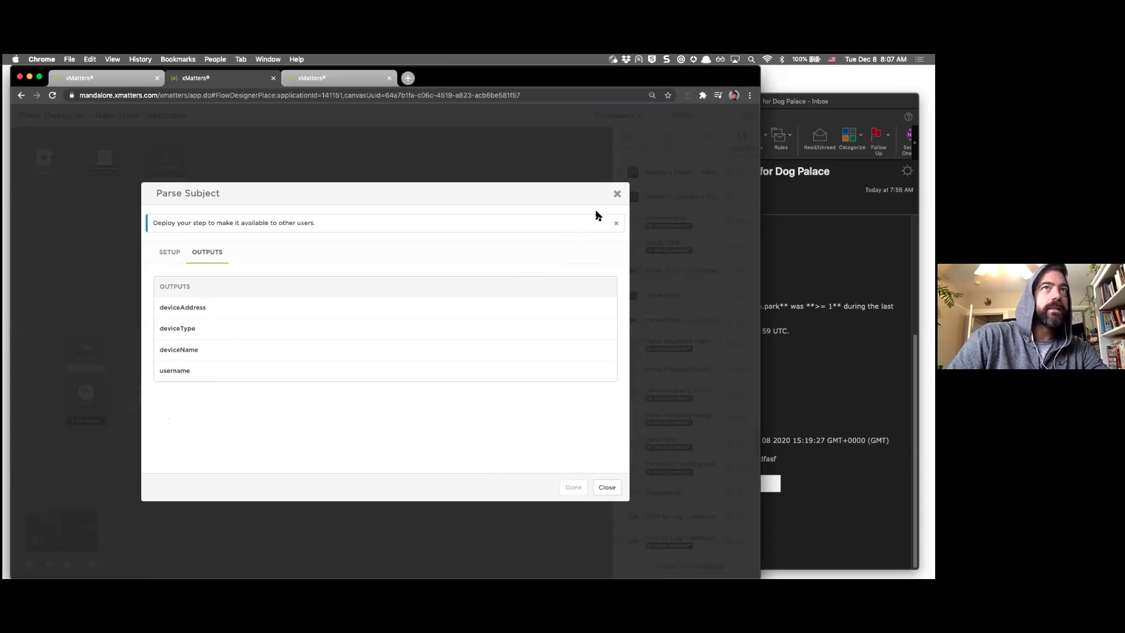
pyautogui.press('Escape')
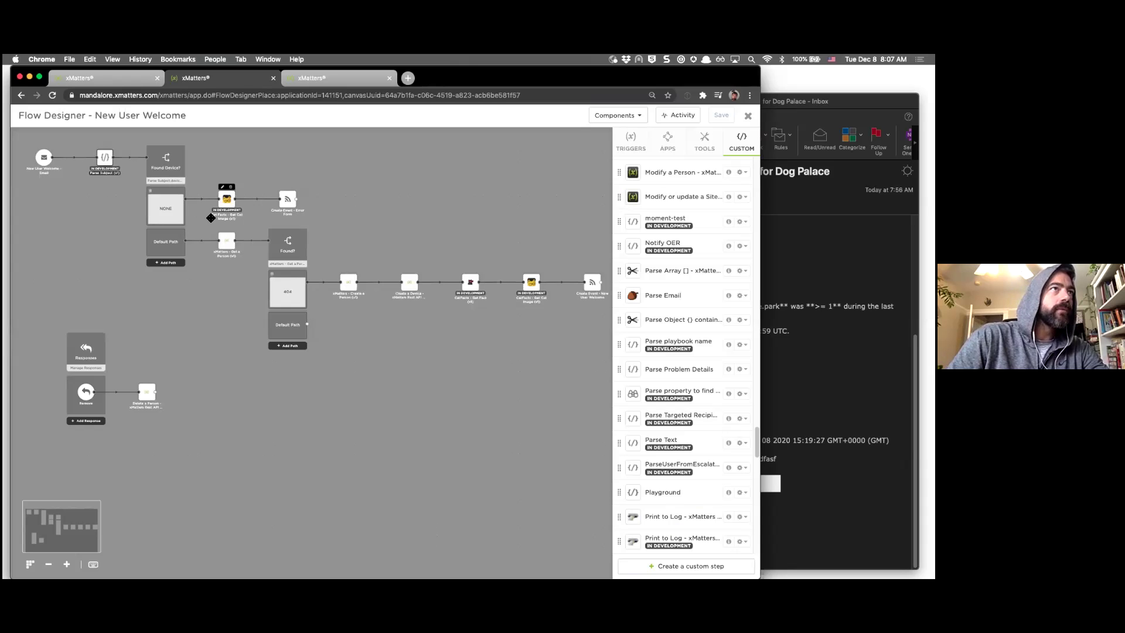
# - Switch to Outlook, place the CatFacts! registration confirmation email over the flow and read it
pyautogui.moveTo(166, 173)
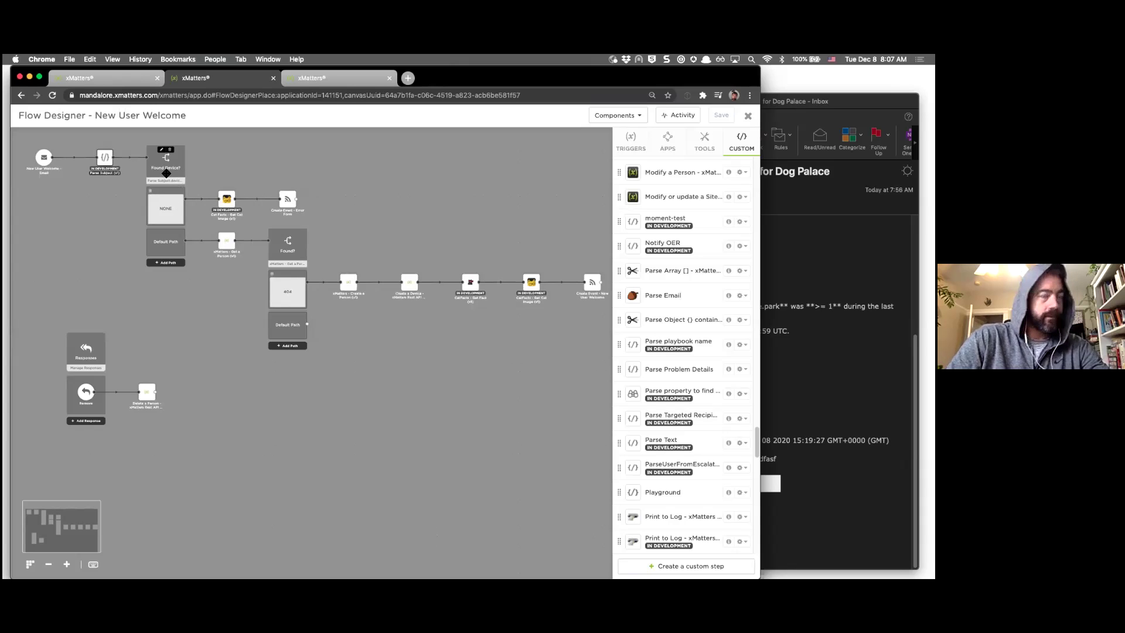
pyautogui.moveTo(226, 215)
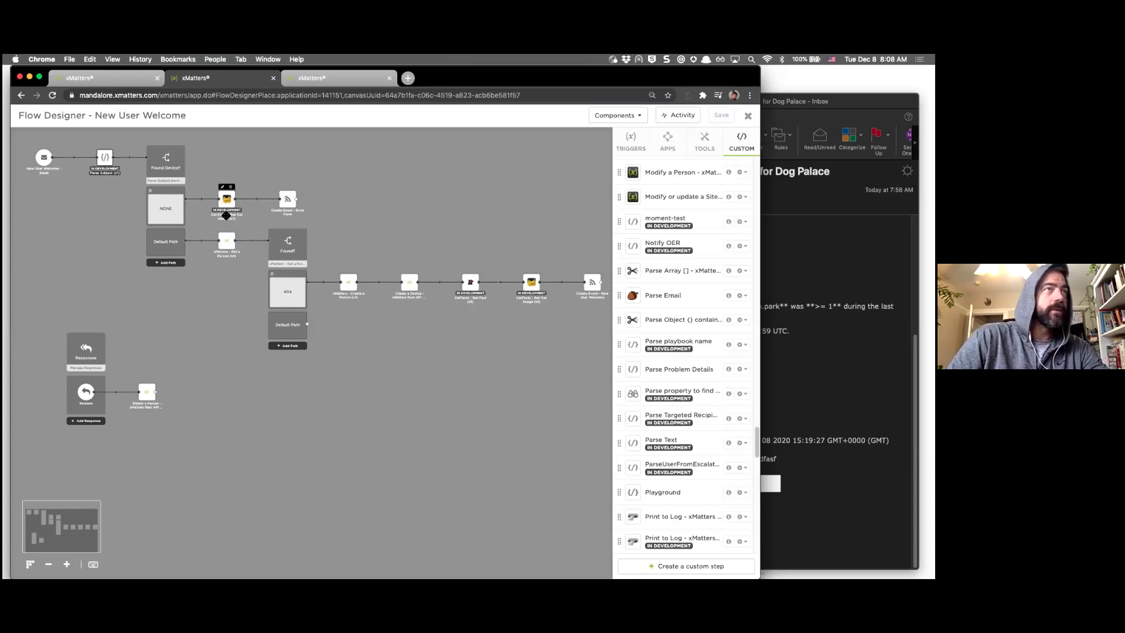
pyautogui.moveTo(294, 194)
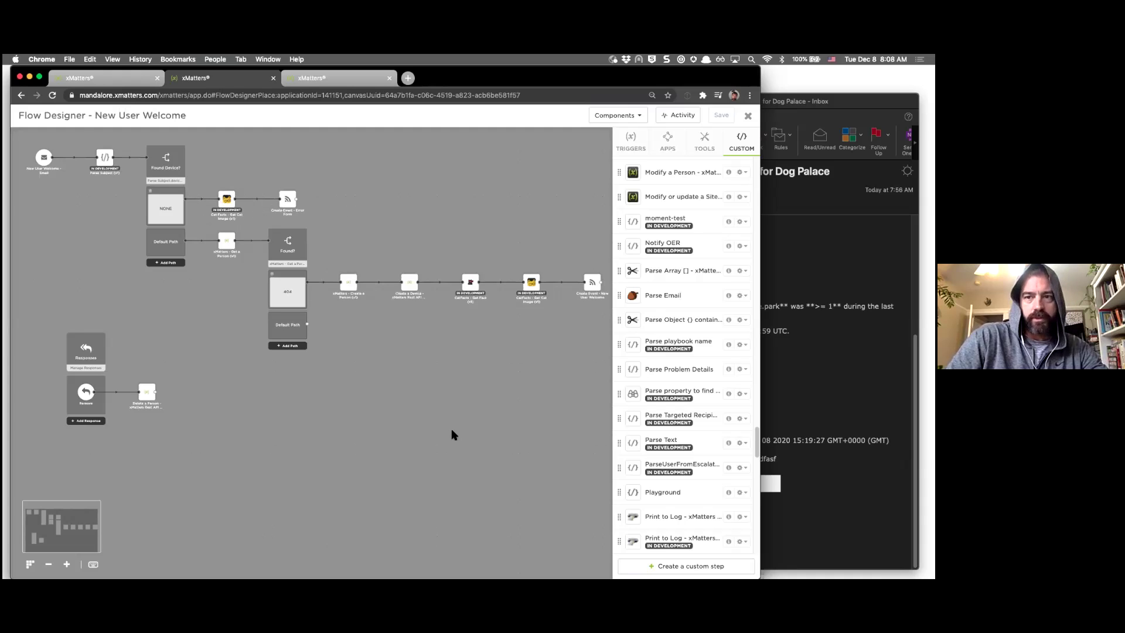
pyautogui.press('super+Tab')
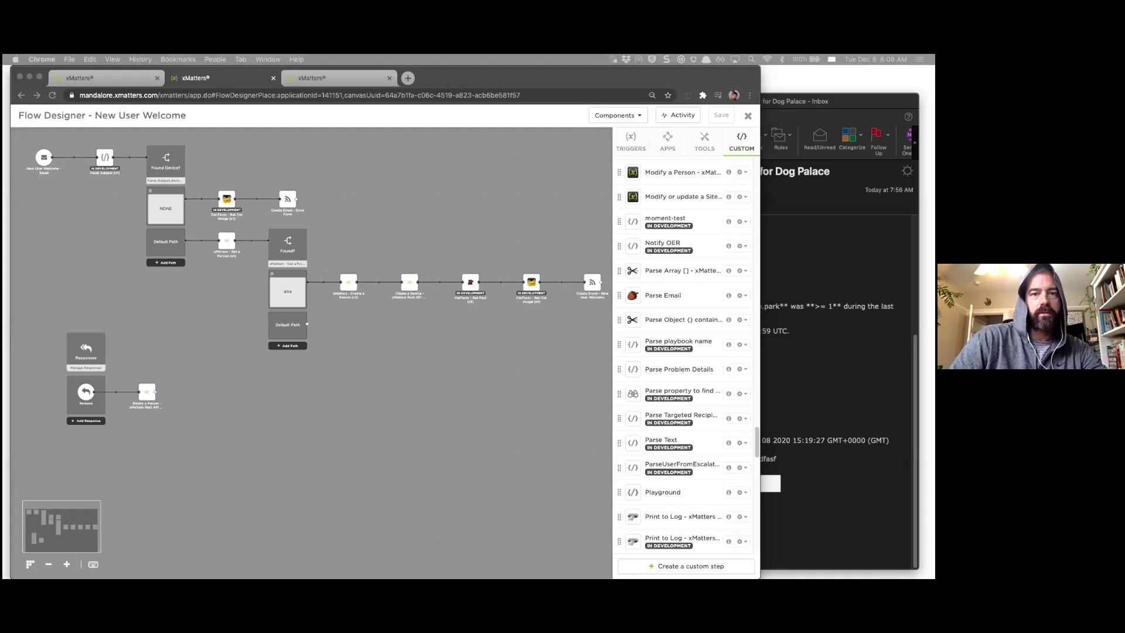
pyautogui.moveTo(323, 579); pyautogui.dragTo(699, 73)
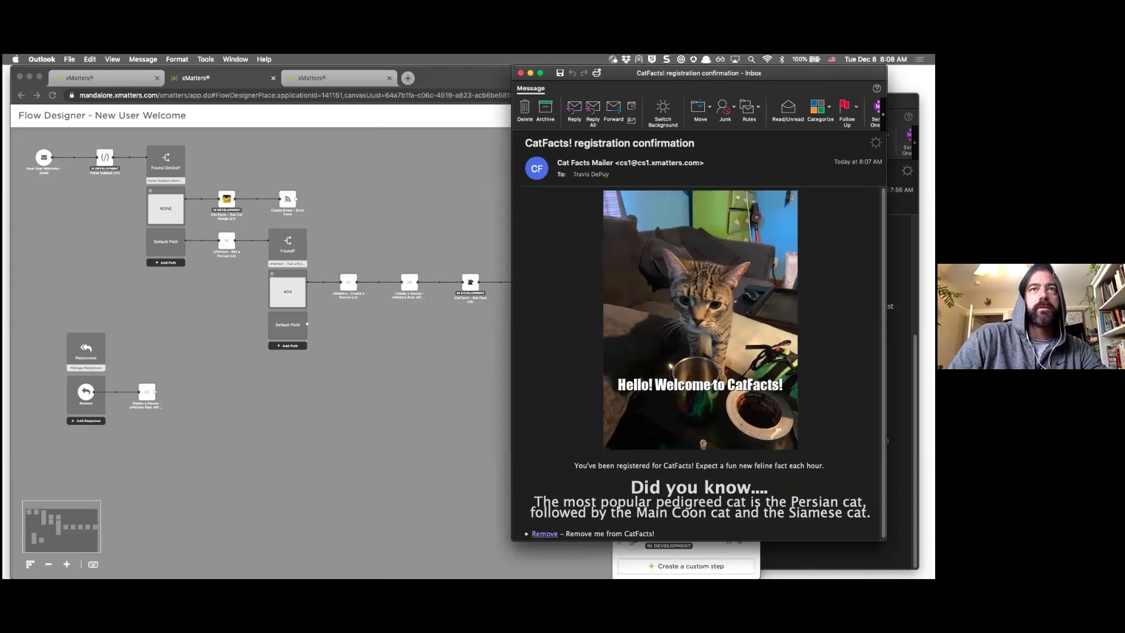
pyautogui.scroll(-1, 601, 501)
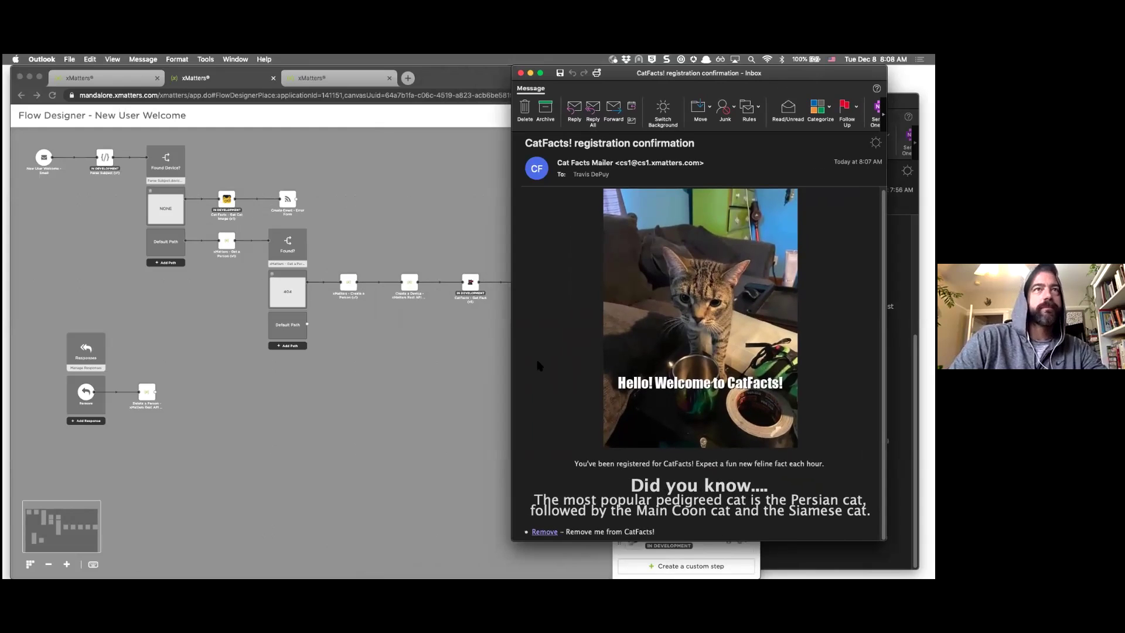
# - Return to the New User Welcome flow in Chrome and open the custom step "xMatters - Create a Person" for editing
pyautogui.click(205, 283)
pyautogui.moveTo(230, 251)
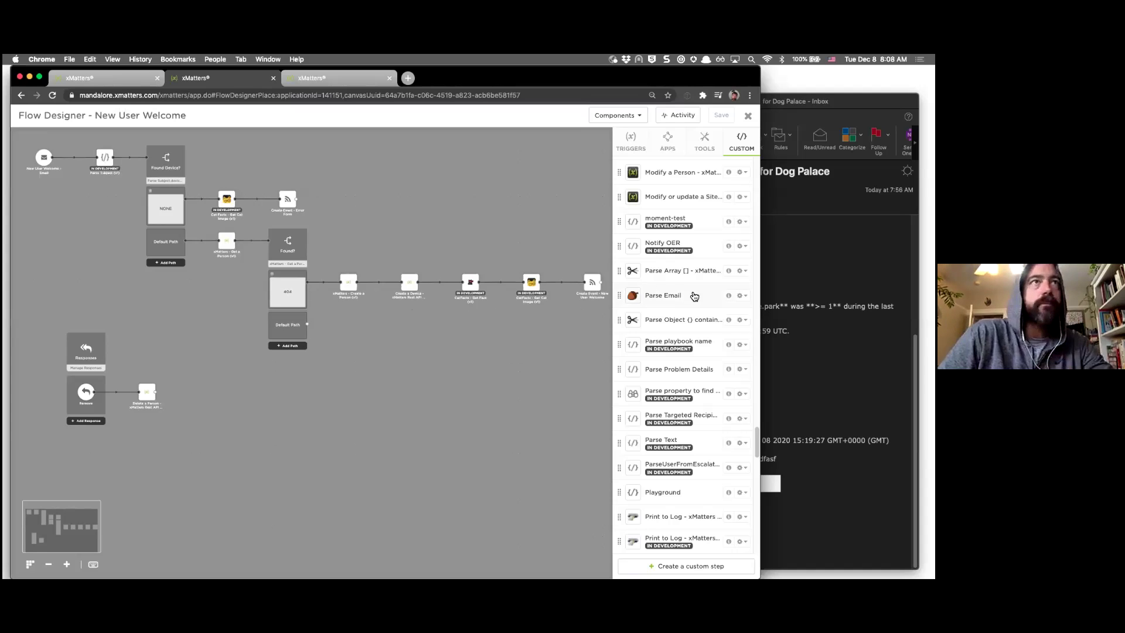
pyautogui.scroll(-5, 694, 296)
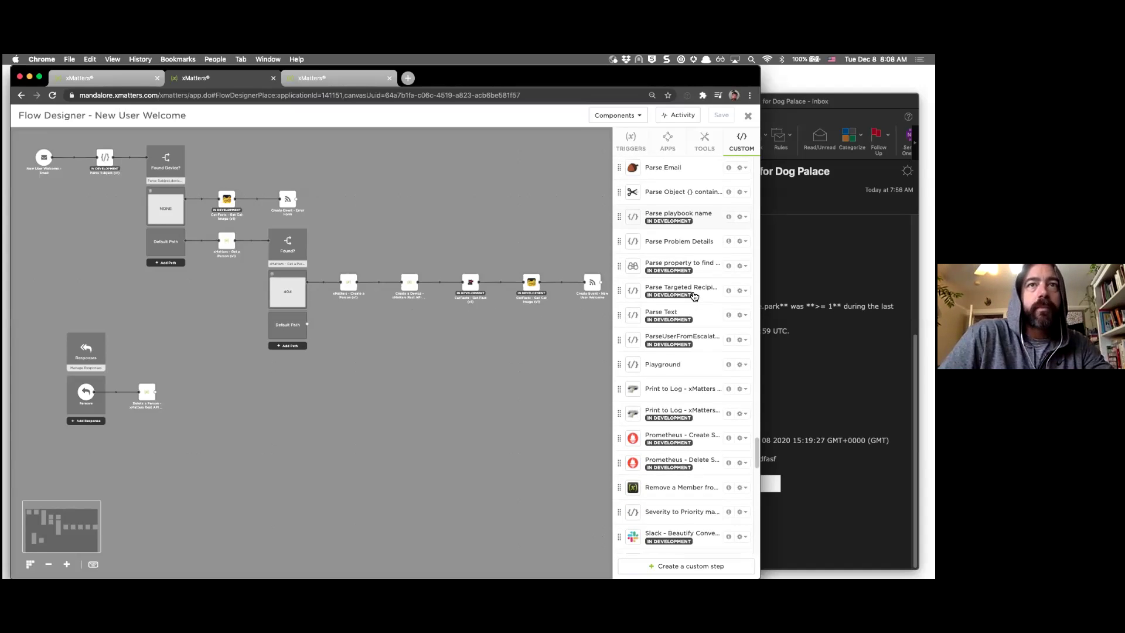
pyautogui.scroll(14, 695, 295)
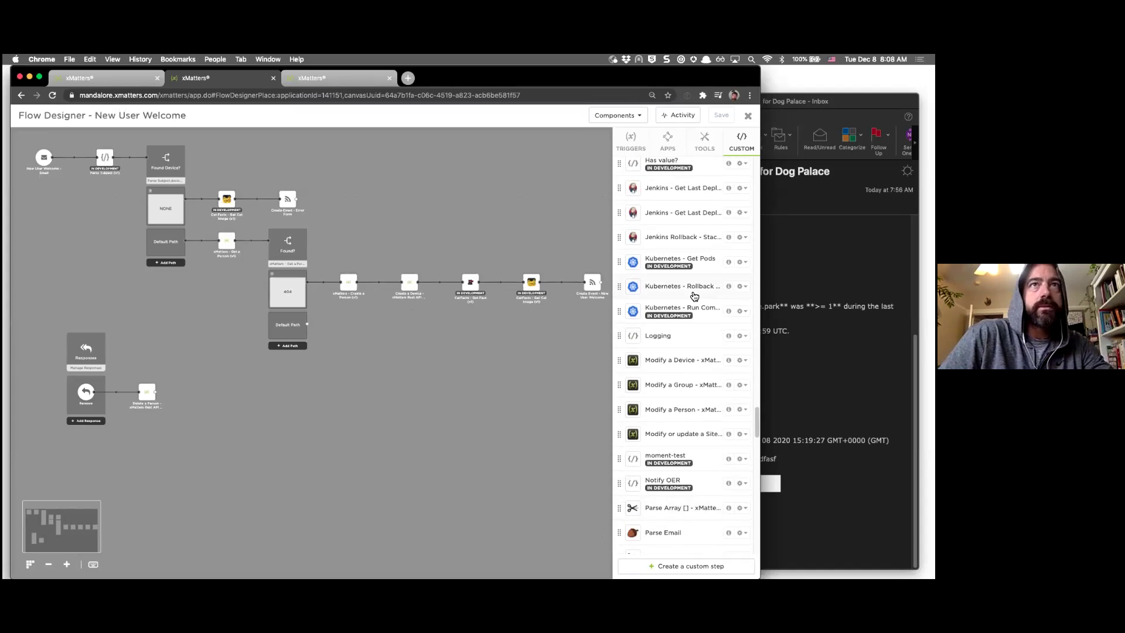
pyautogui.scroll(-15, 694, 295)
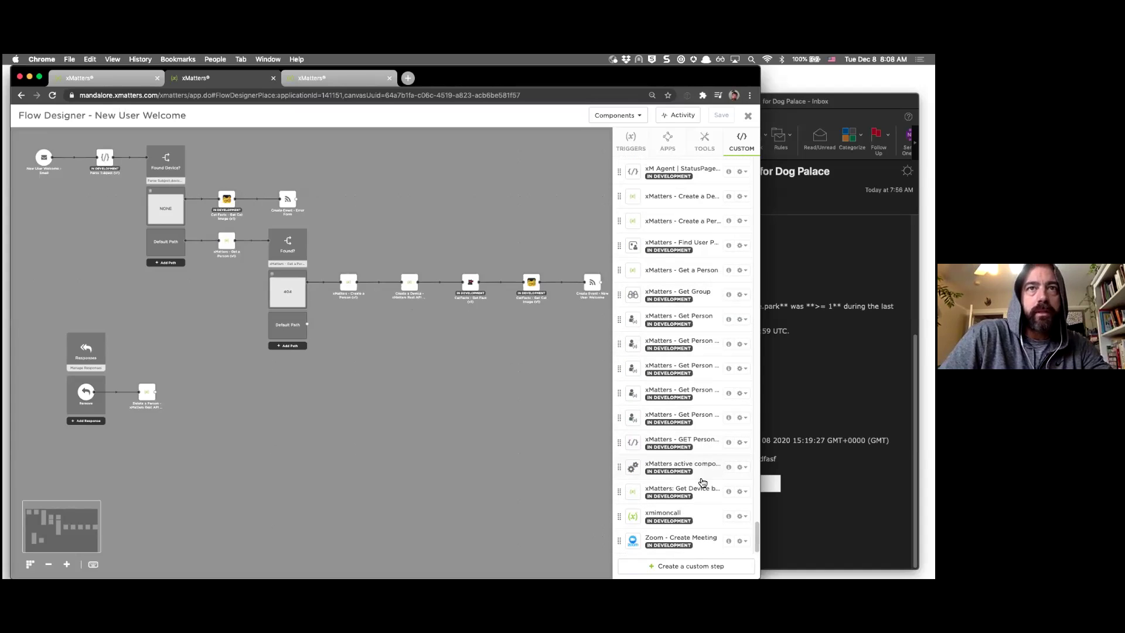
pyautogui.scroll(1, 703, 267)
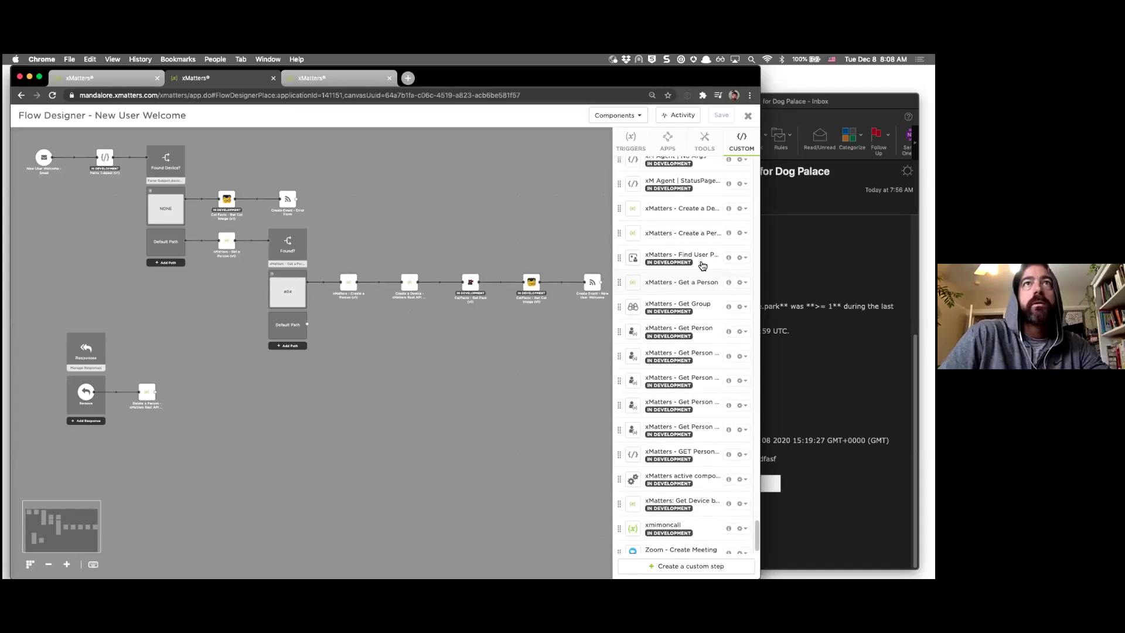
pyautogui.click(742, 249)
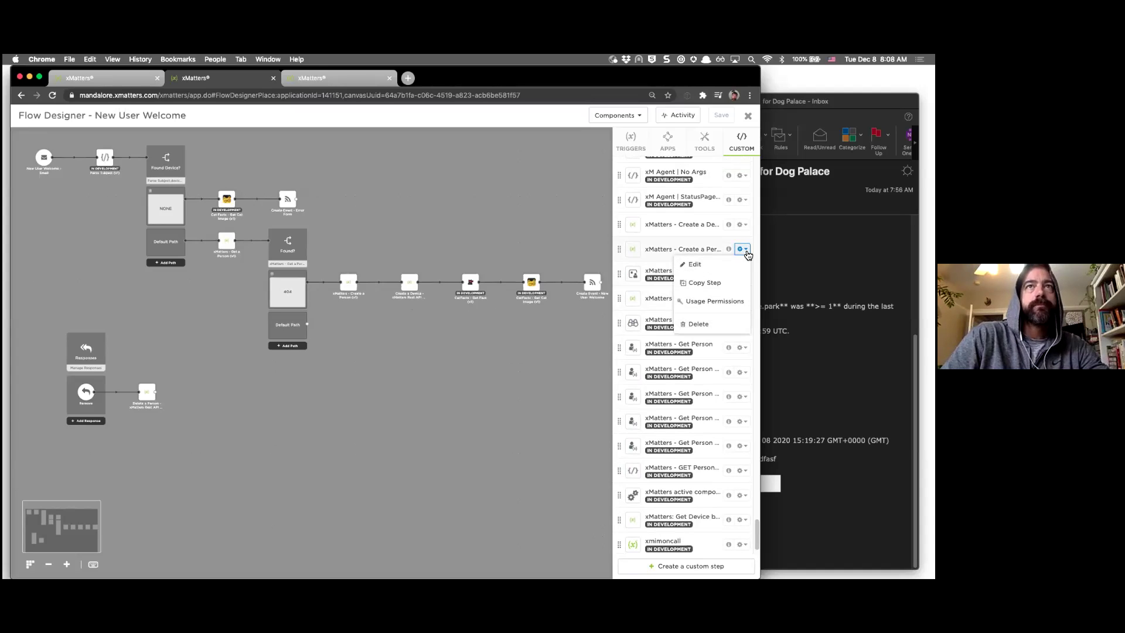
pyautogui.click(714, 265)
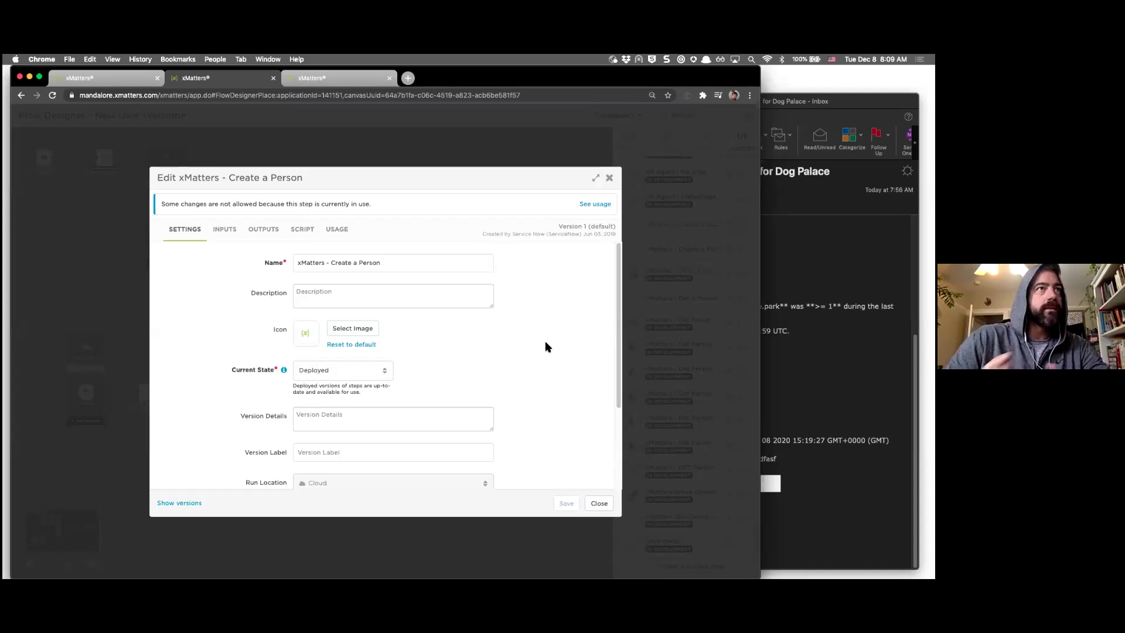
# - Review the Create a Person step's state, run location and endpoint settings, and accept the endpoint rename
pyautogui.scroll(-2, 229, 430)
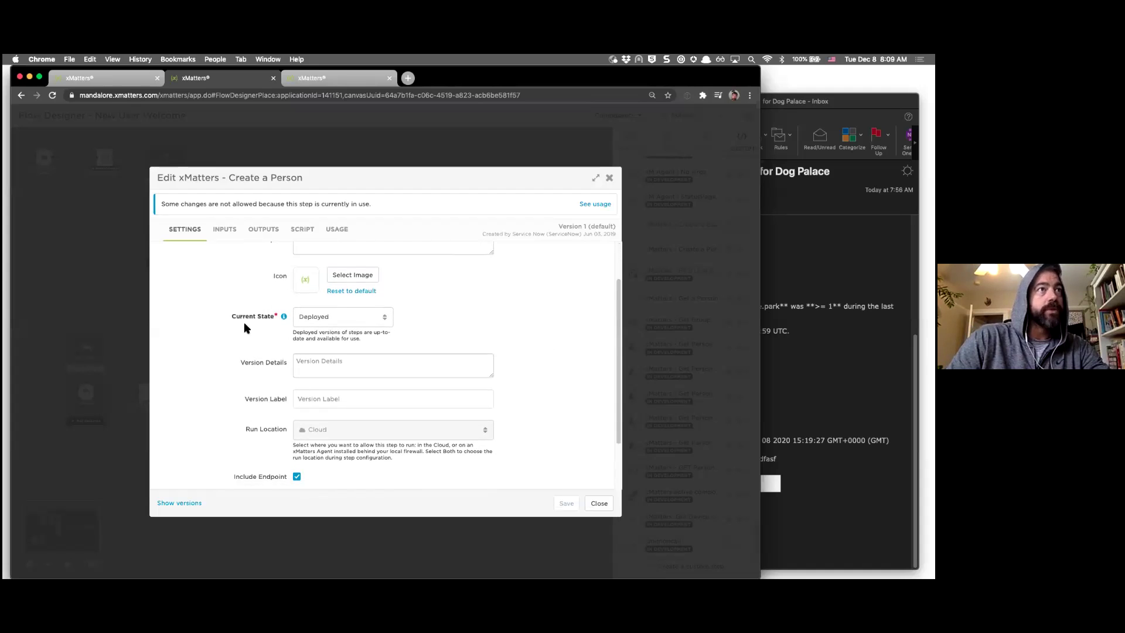
pyautogui.scroll(-3, 534, 303)
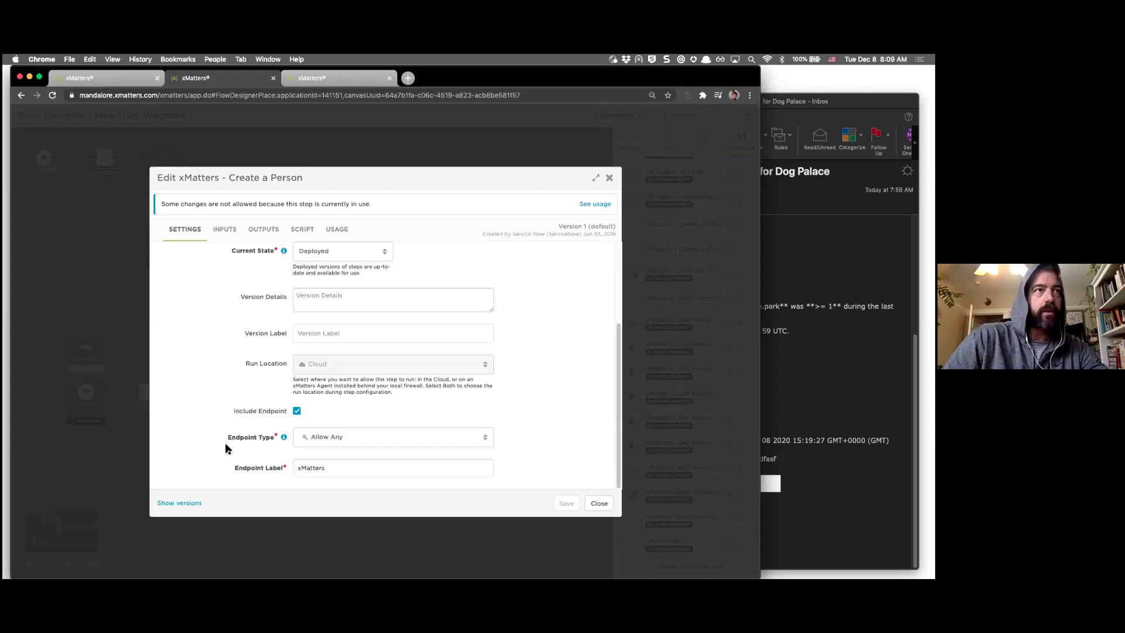
pyautogui.click(326, 466)
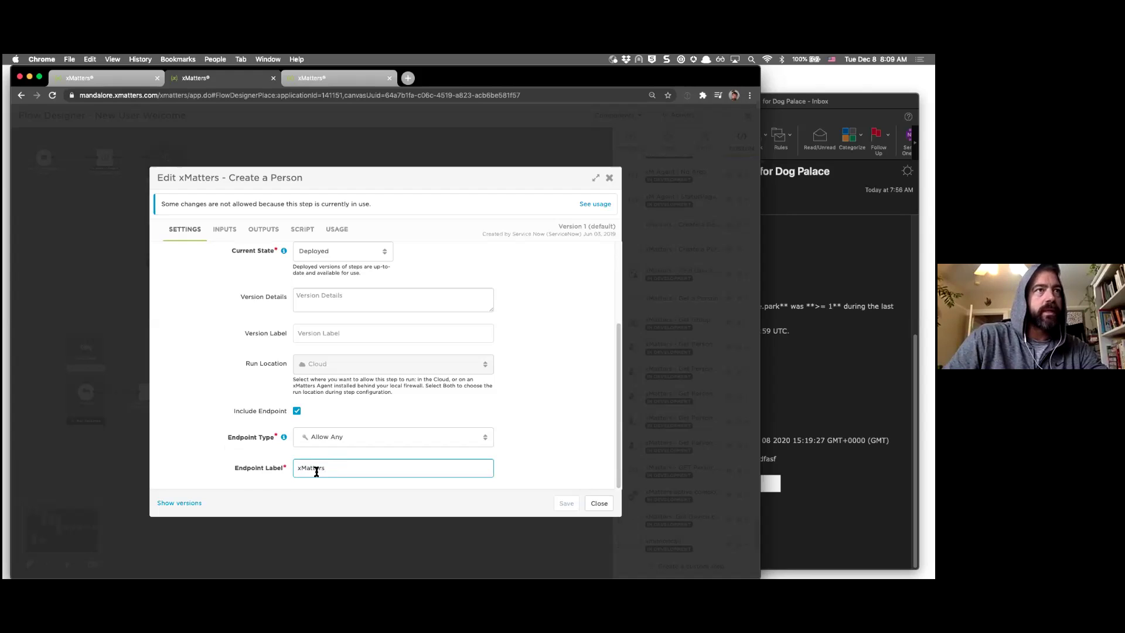
pyautogui.click(224, 232)
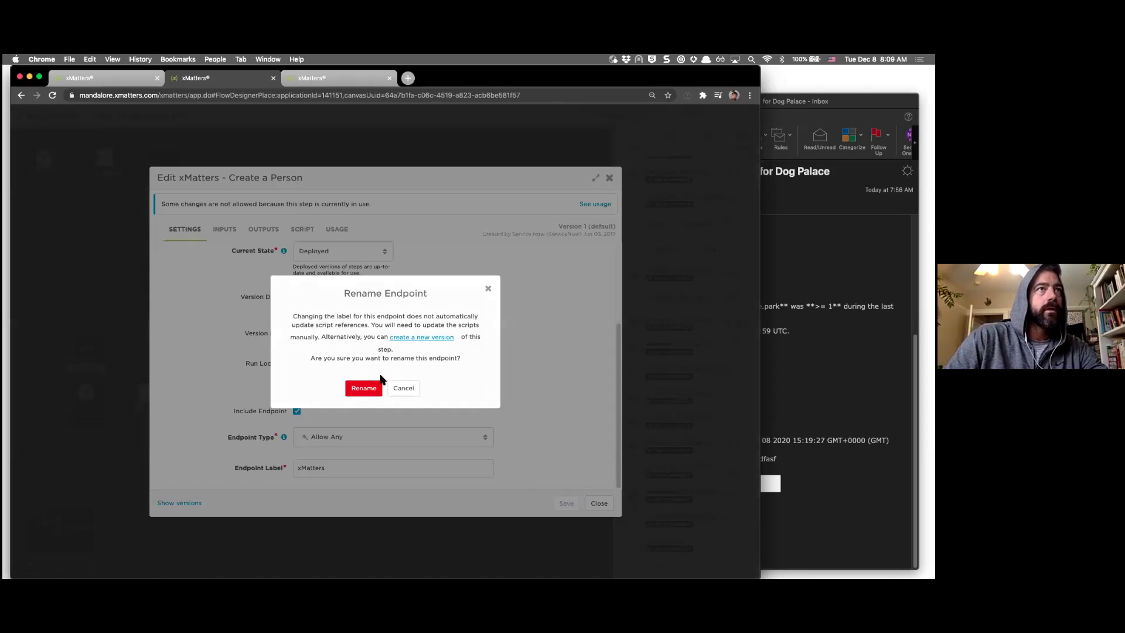
pyautogui.click(368, 388)
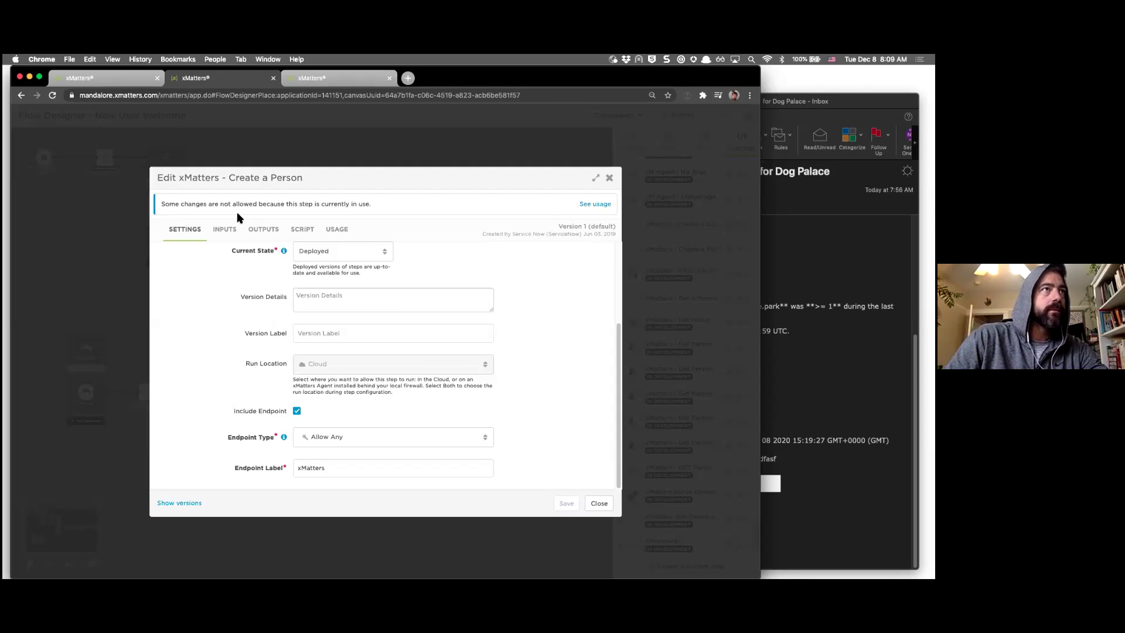
# - Examine the Create a Person step's inputs, from targetName through supervisors and timezone
pyautogui.click(217, 235)
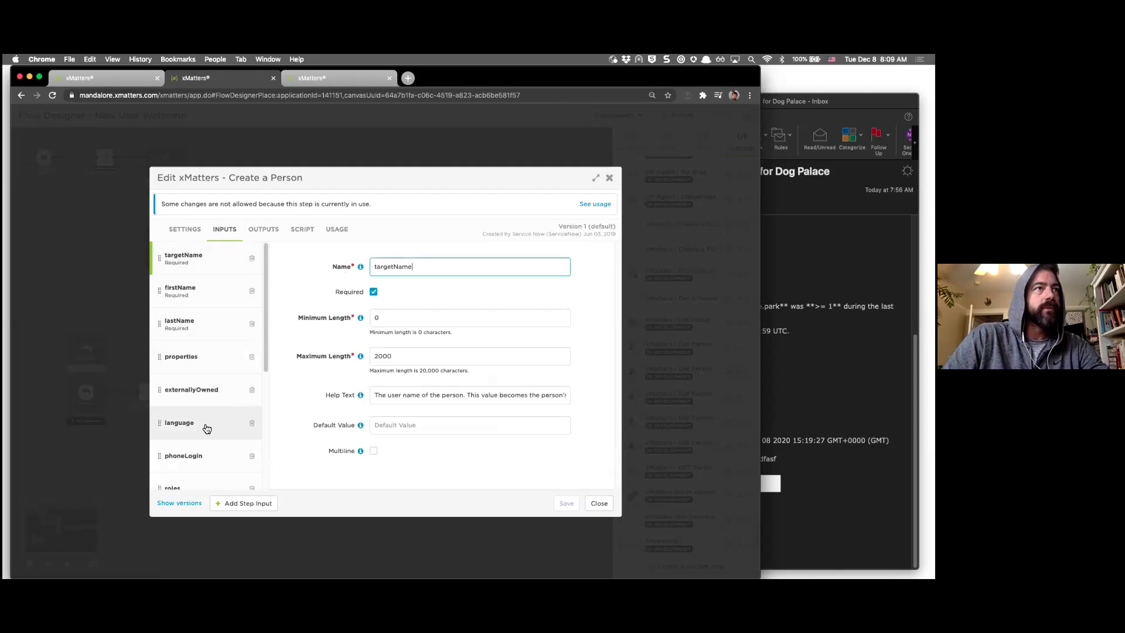
pyautogui.scroll(-5, 206, 428)
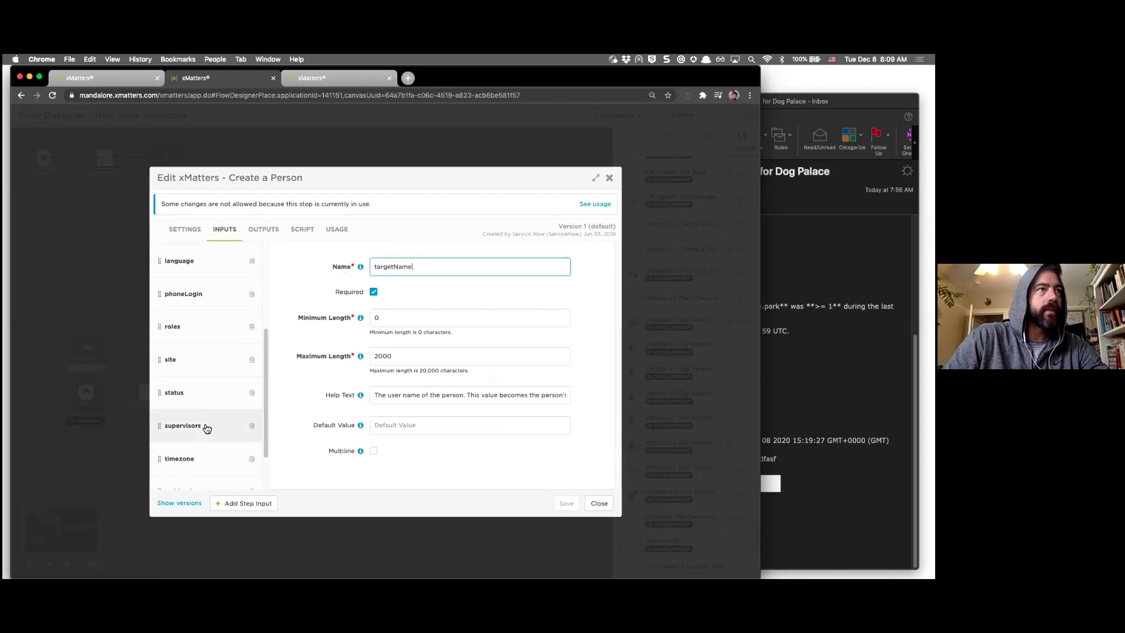
pyautogui.scroll(5, 207, 428)
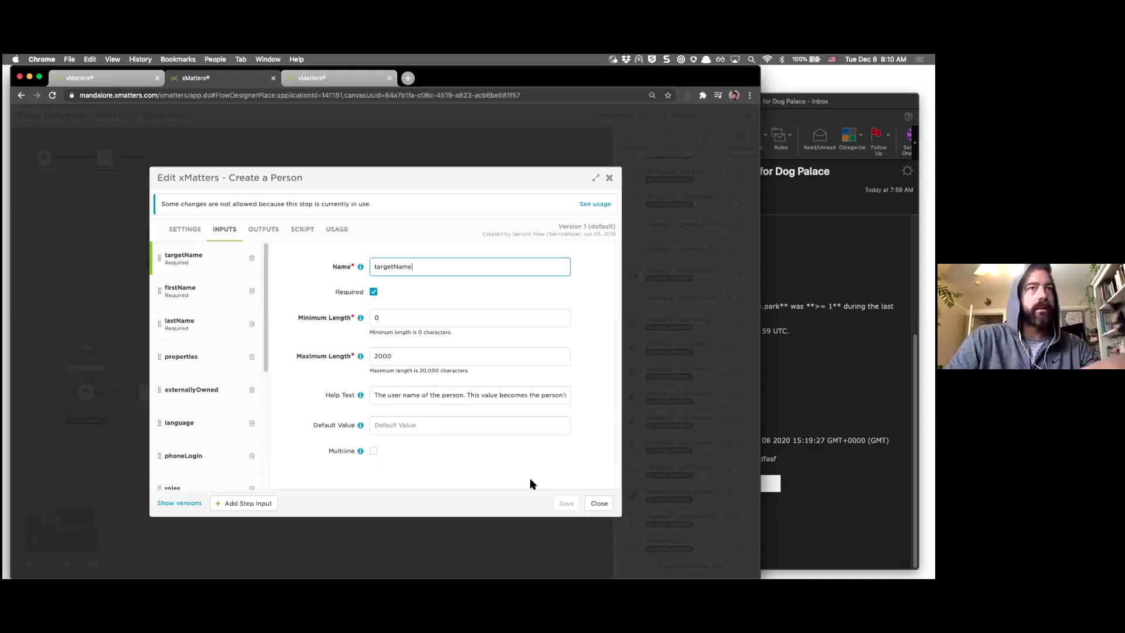
# - Check the Create a Person step's outputs and examine the endpoint, path and method of its script's HTTP request
pyautogui.click(264, 229)
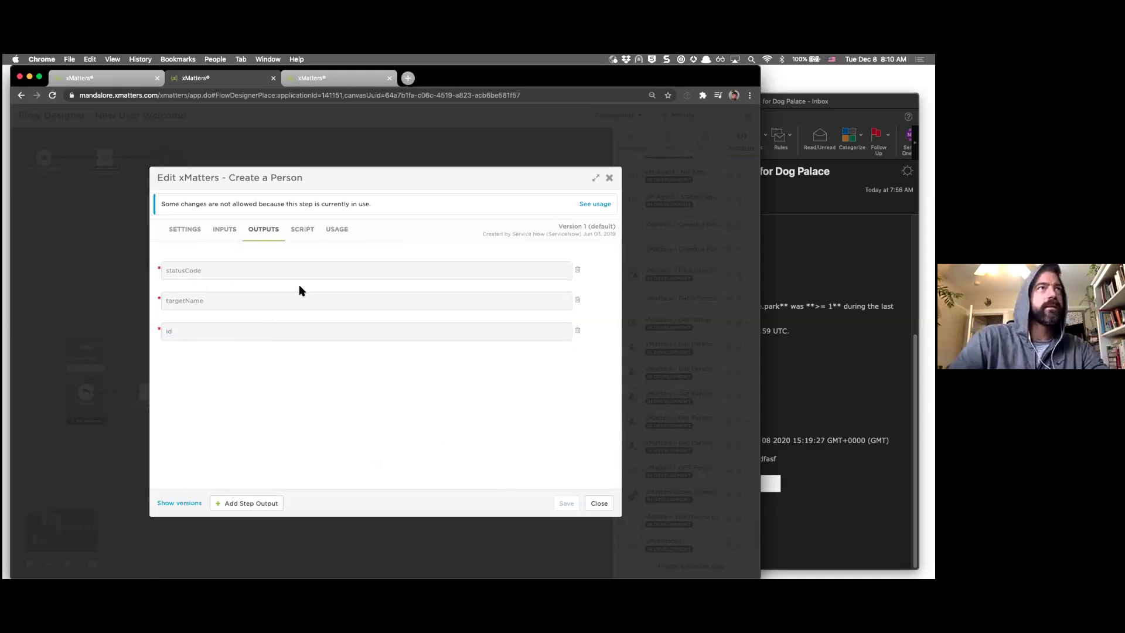
pyautogui.click(302, 230)
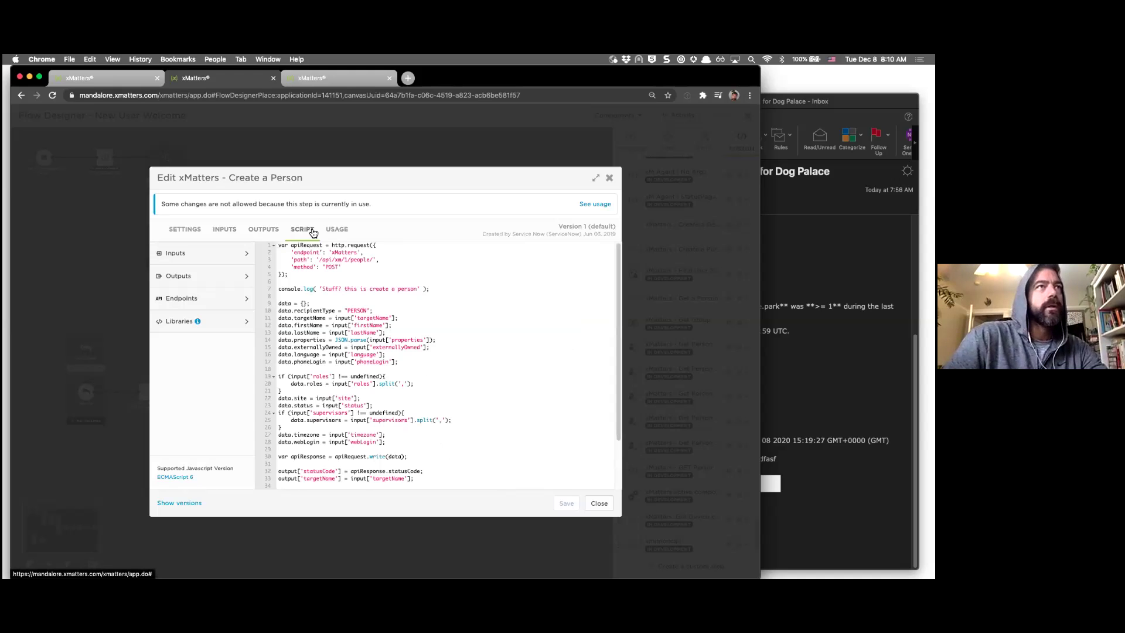
pyautogui.click(406, 263)
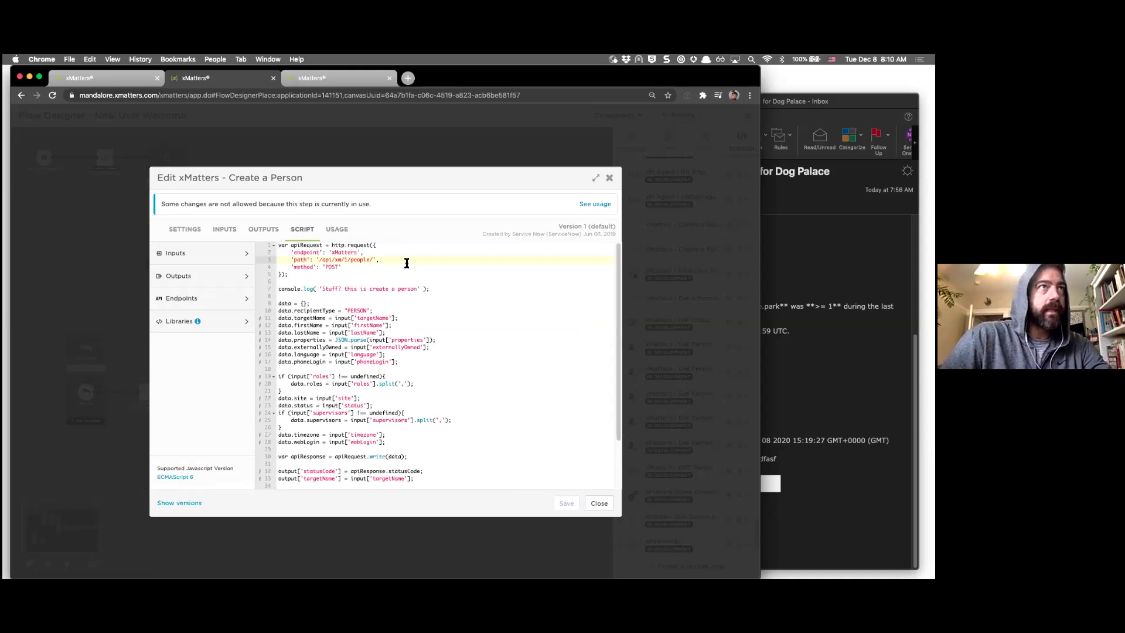
pyautogui.click(401, 275)
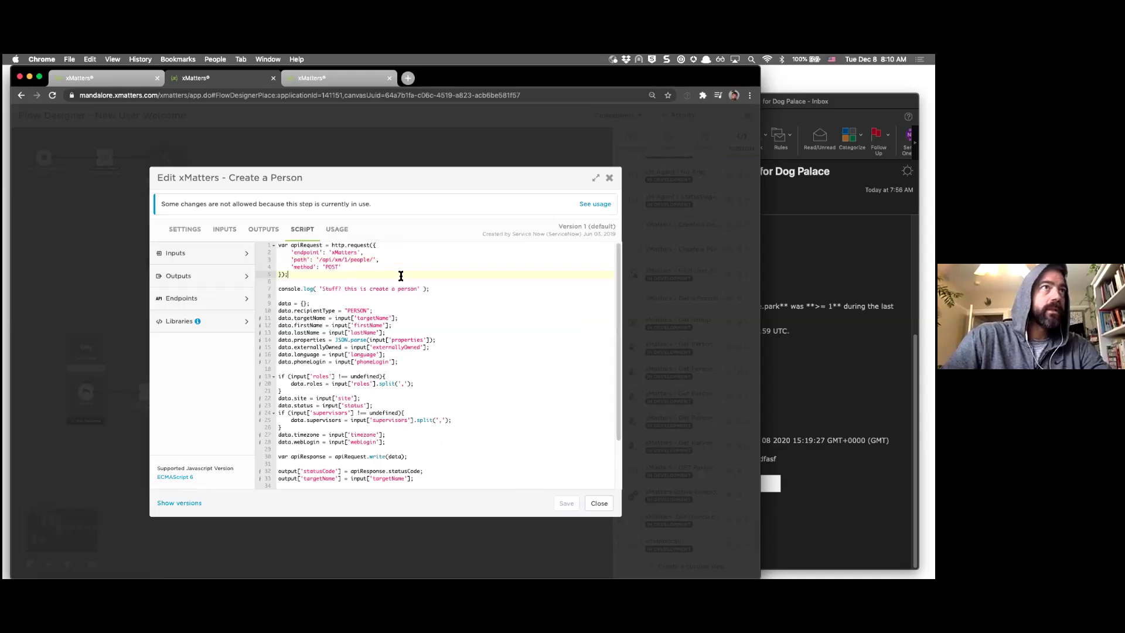
pyautogui.click(347, 252)
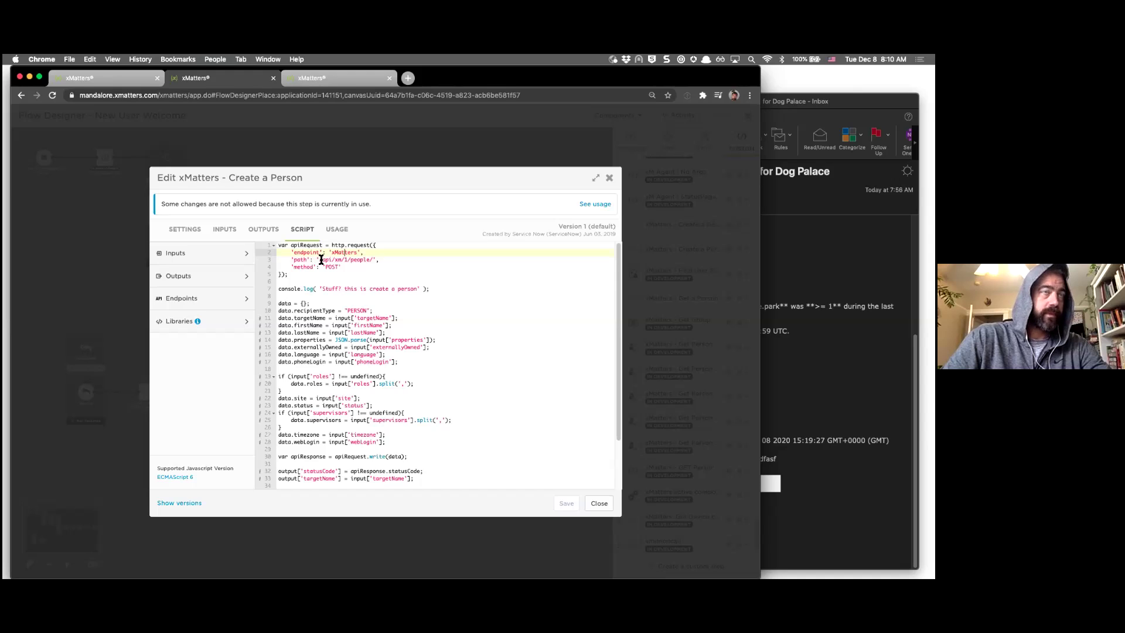
# - Examine how the Create a Person script builds its data, sends the API request and parses the response into outputs, and close the editor
pyautogui.click(384, 259)
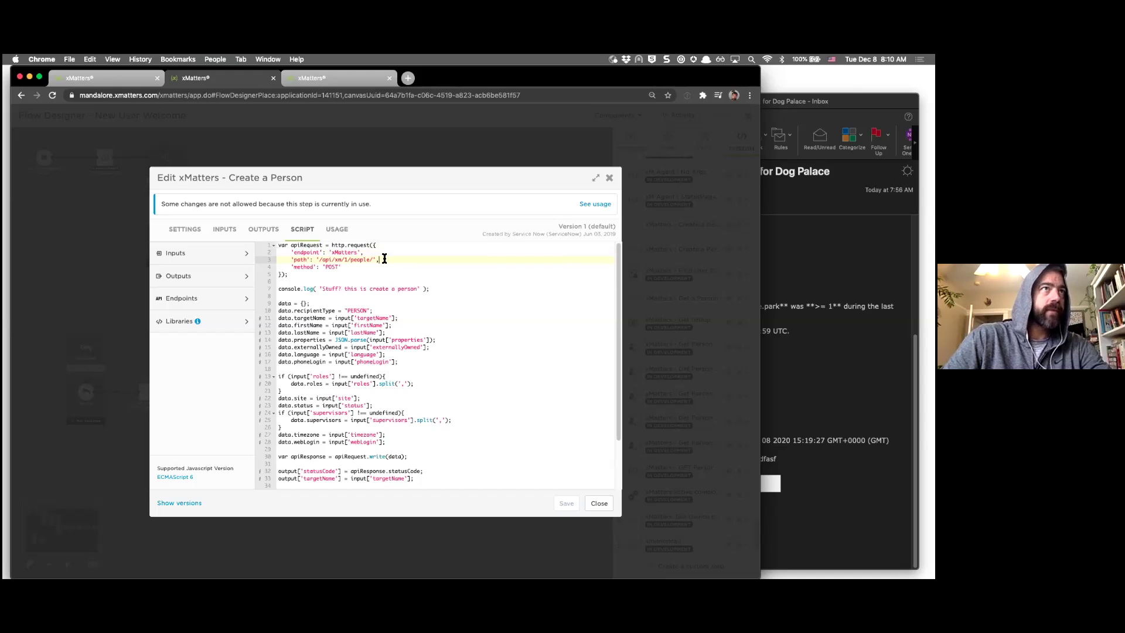
pyautogui.click(380, 276)
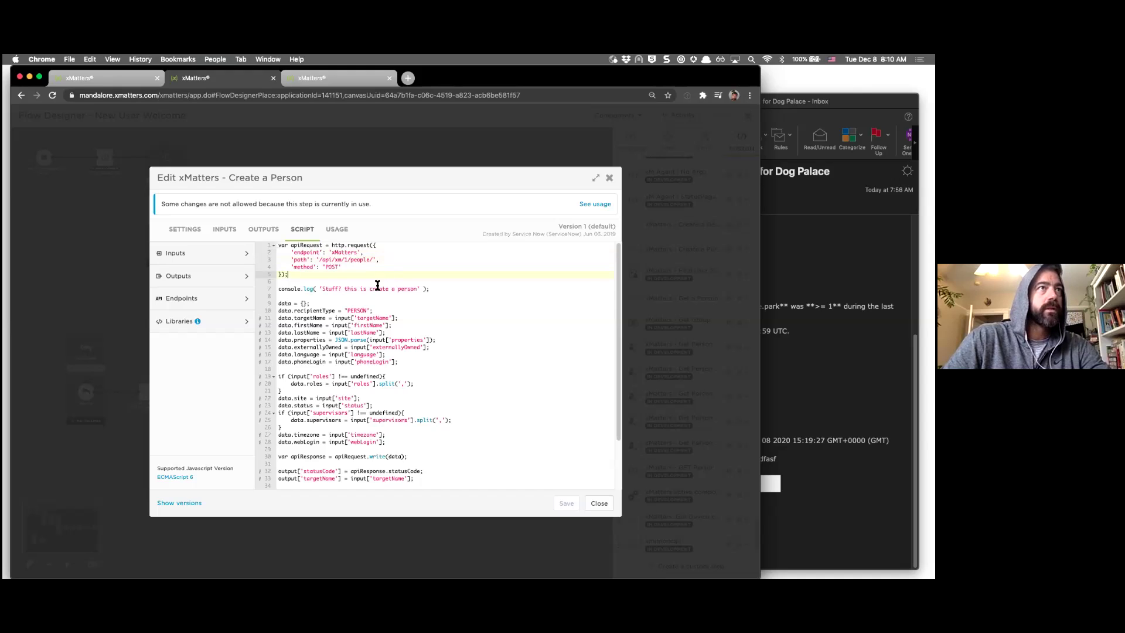
pyautogui.click(401, 362)
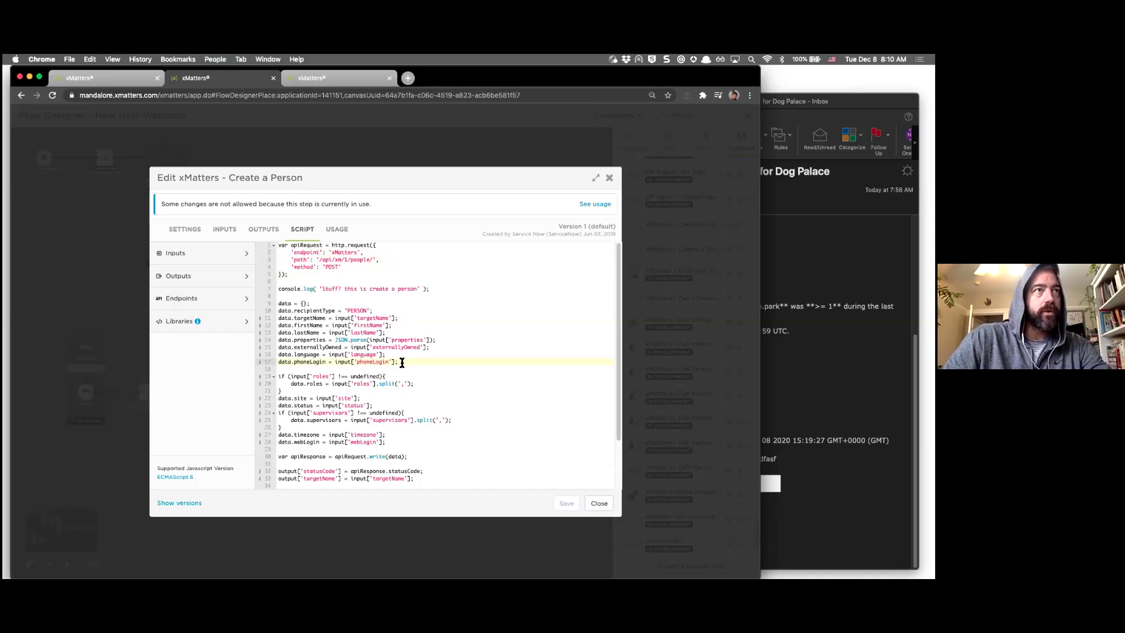
pyautogui.scroll(-4, 402, 363)
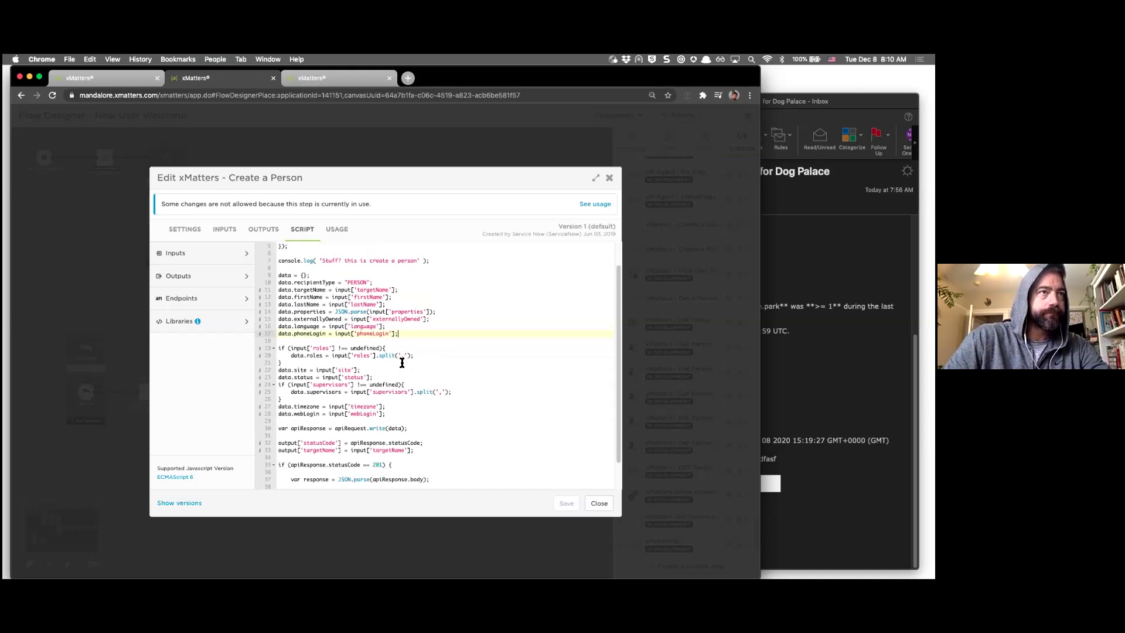
pyautogui.moveTo(438, 450); pyautogui.dragTo(291, 451)
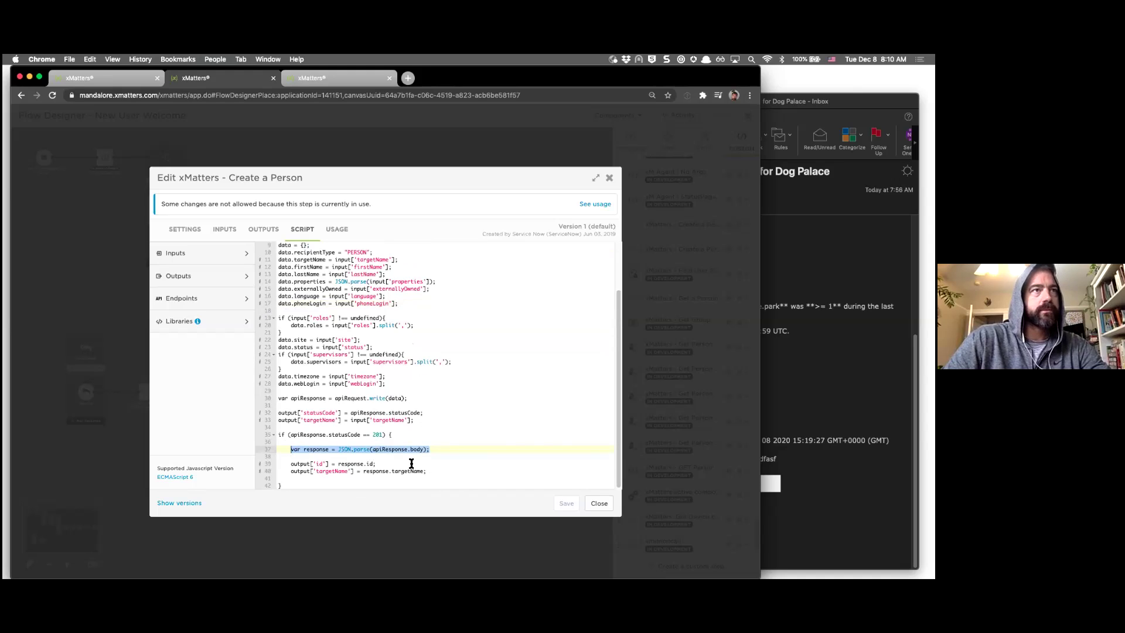
pyautogui.click(324, 434)
pyautogui.moveTo(409, 398); pyautogui.dragTo(271, 400)
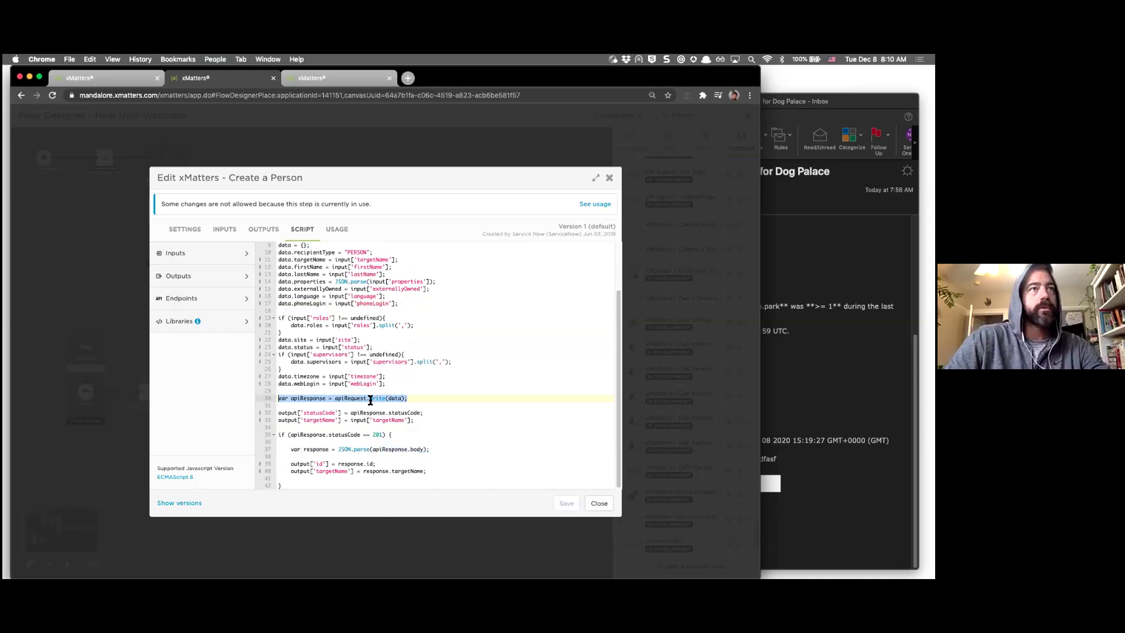
pyautogui.click(335, 464)
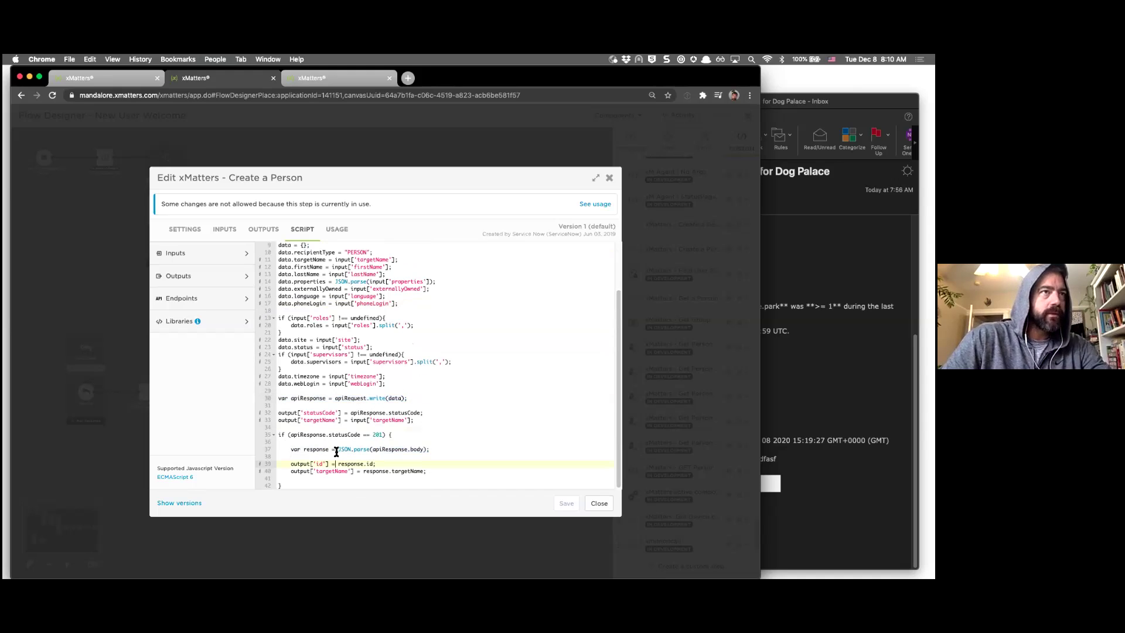
pyautogui.click(424, 470)
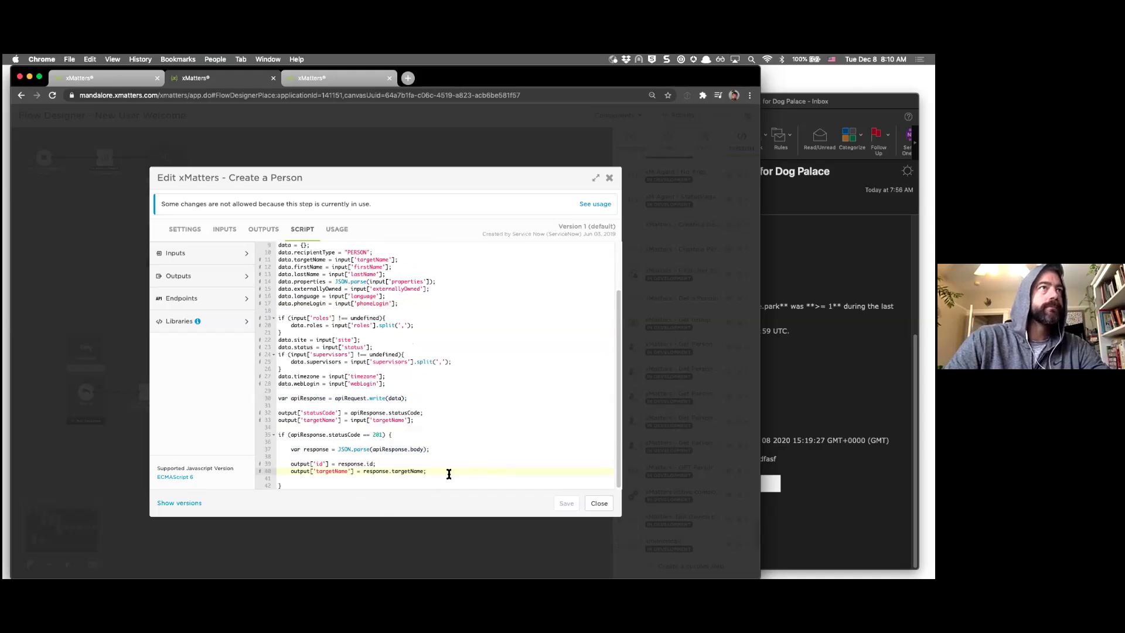
pyautogui.click(598, 502)
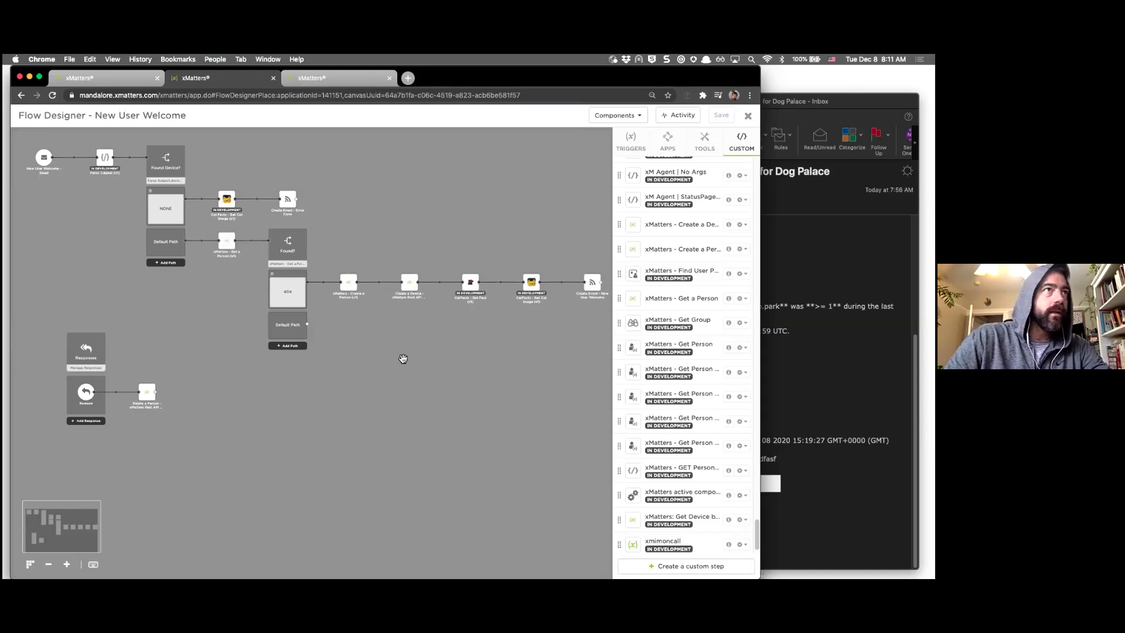
# - Open the Create a Person step in the flow and examine the Get a Person, Parse Subject and Email values available for its inputs
pyautogui.doubleClick(351, 285)
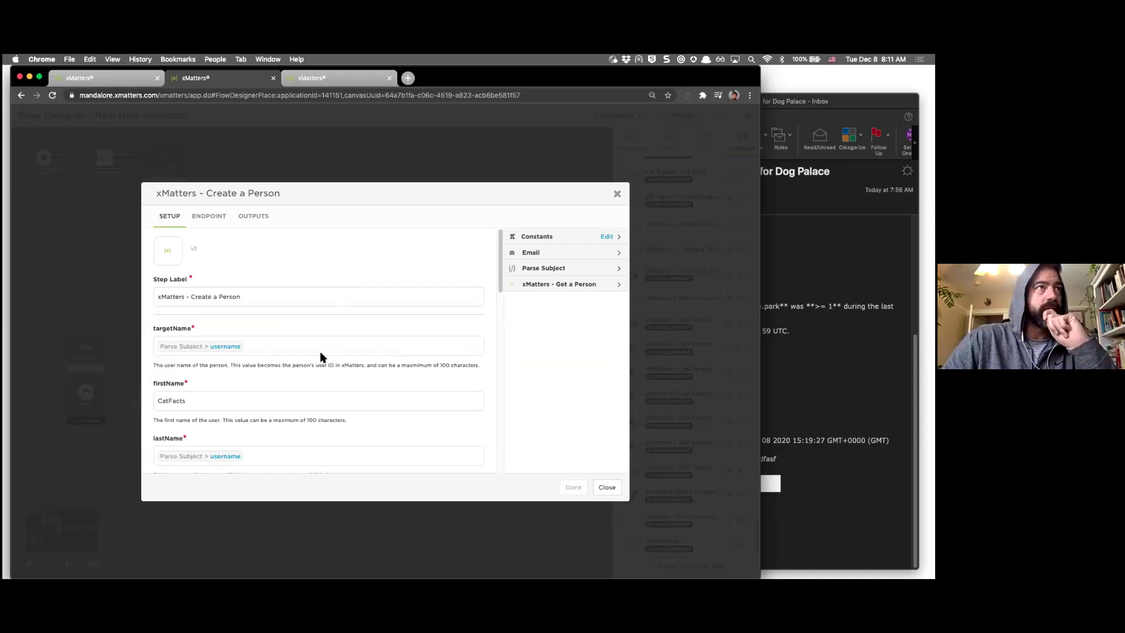
pyautogui.click(292, 350)
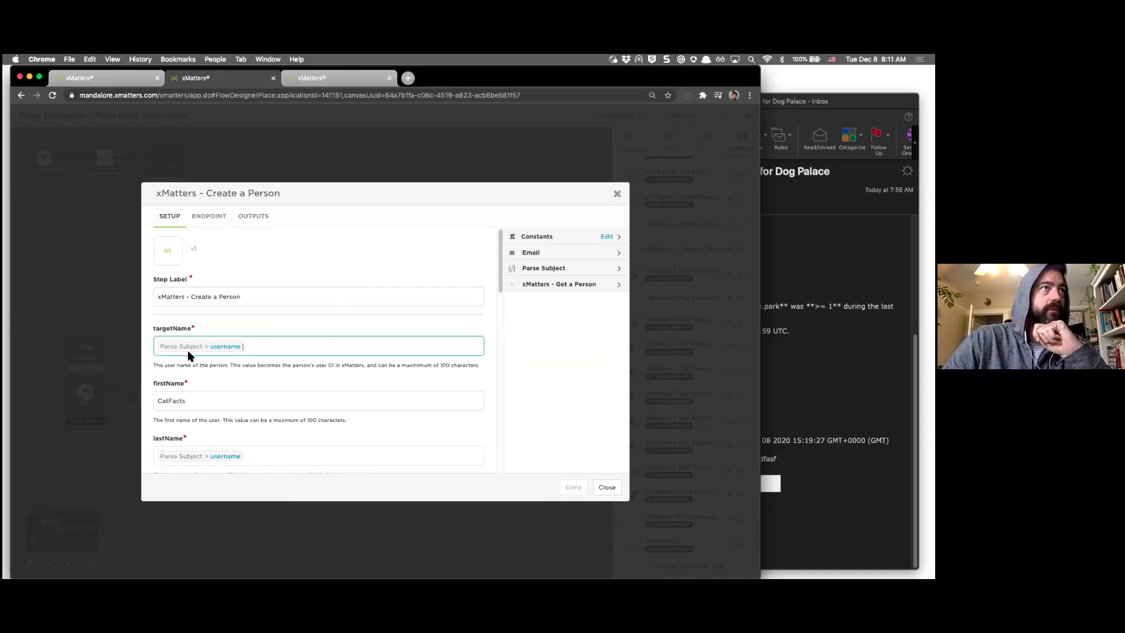
pyautogui.click(561, 286)
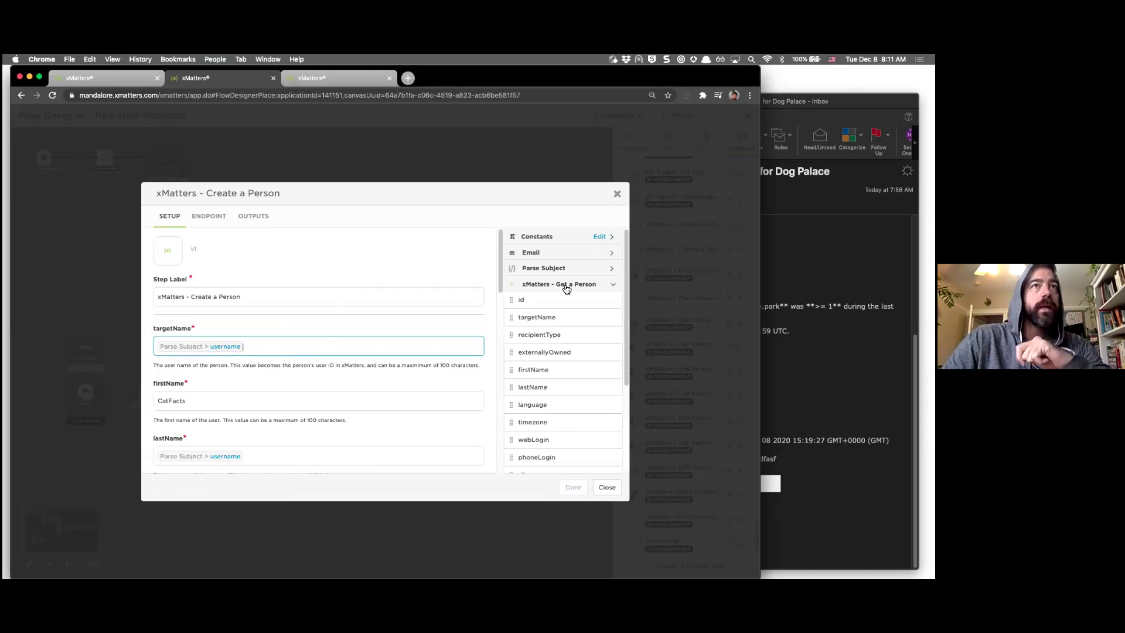
pyautogui.click(571, 269)
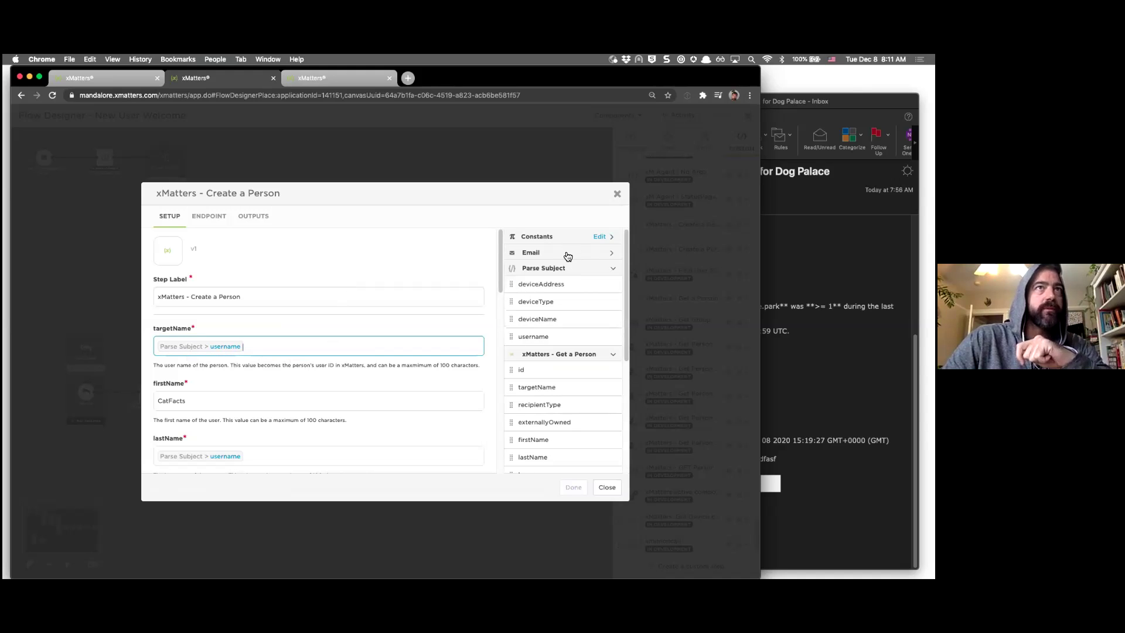
pyautogui.click(567, 256)
pyautogui.scroll(-5, 563, 304)
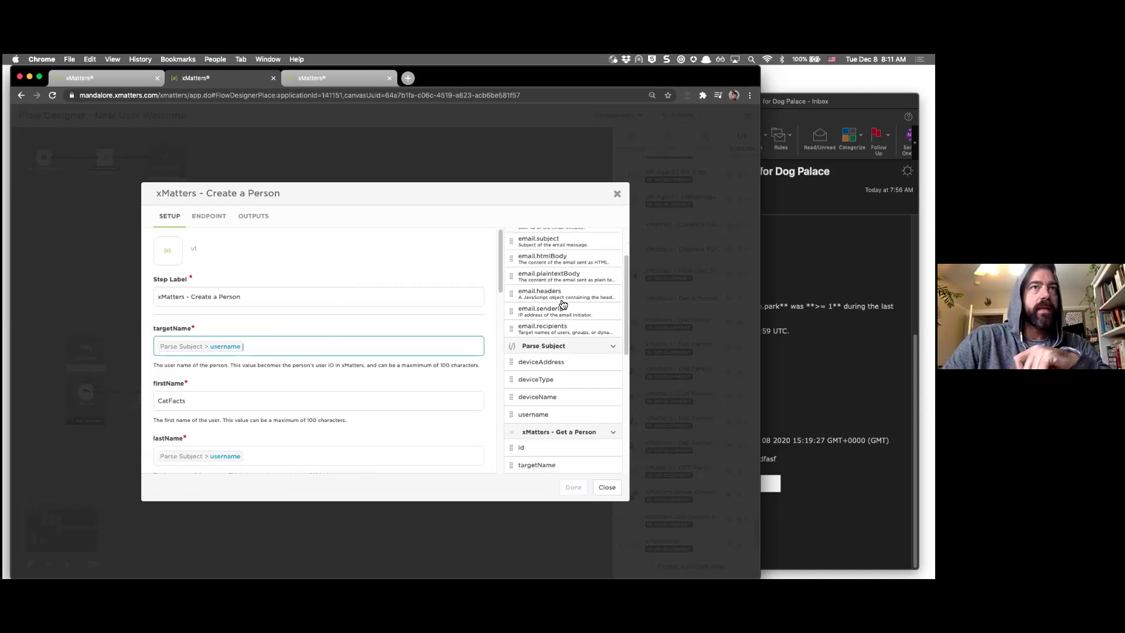
pyautogui.scroll(-5, 563, 304)
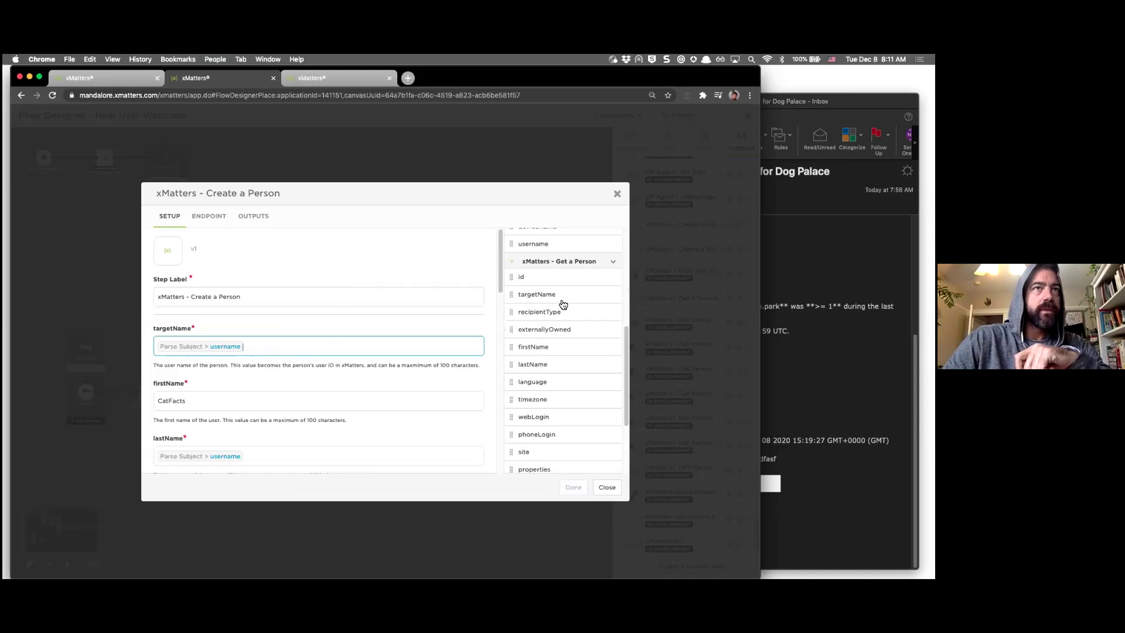
pyautogui.scroll(-5, 563, 304)
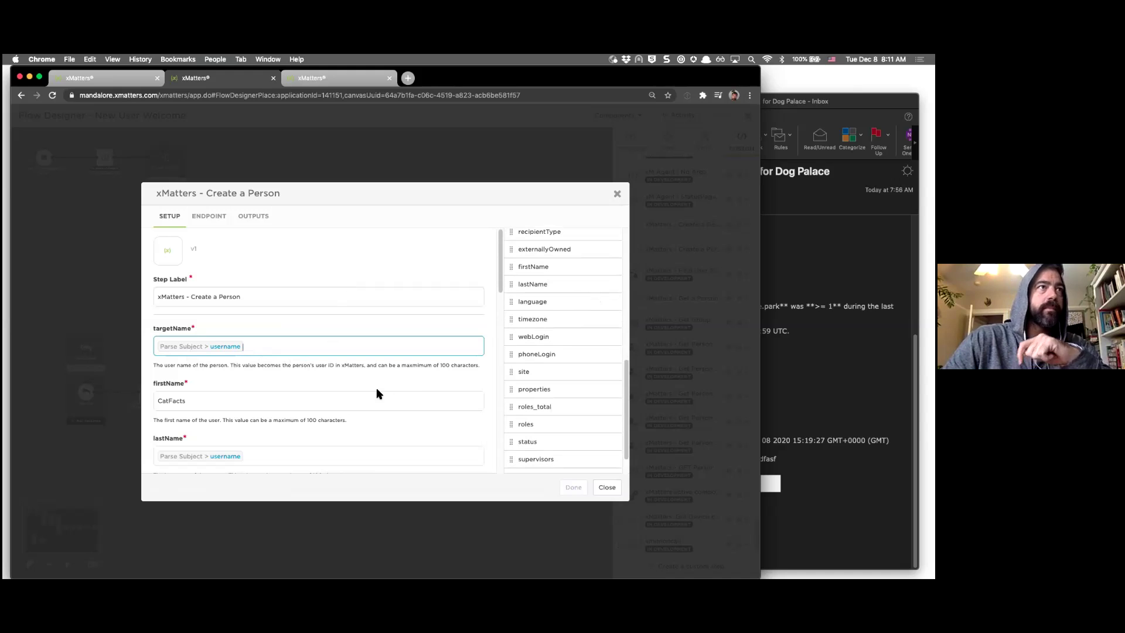
# - Review the Create a Person step's configured inputs, from firstName, lastName and properties through supervisors, timezone and webLogin
pyautogui.scroll(-1, 419, 401)
pyautogui.click(256, 382)
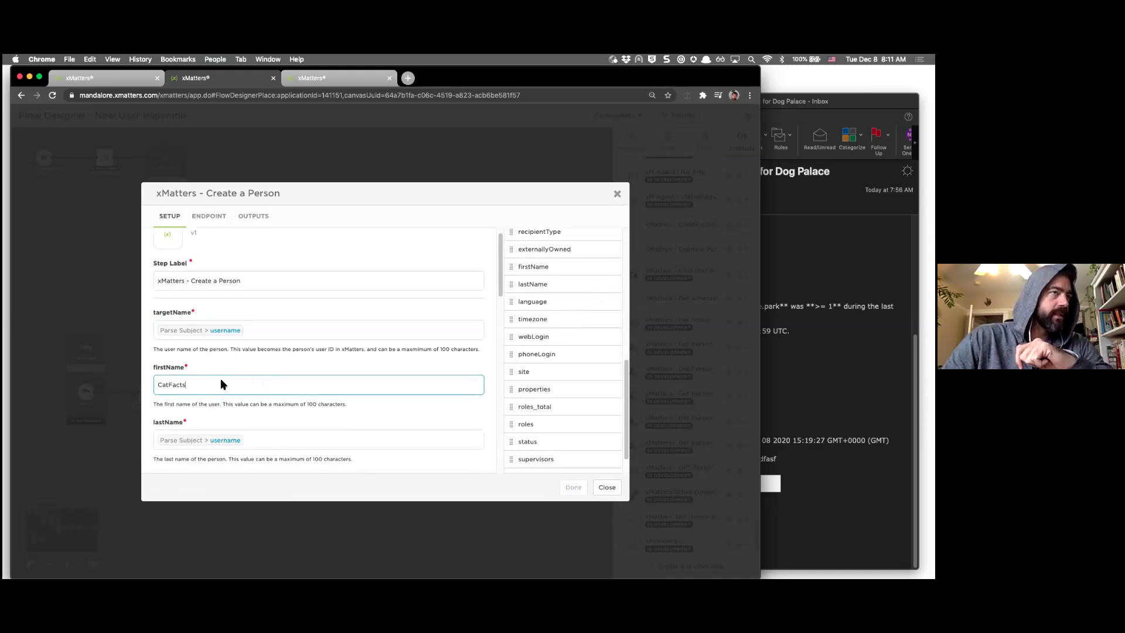
pyautogui.scroll(-5, 317, 395)
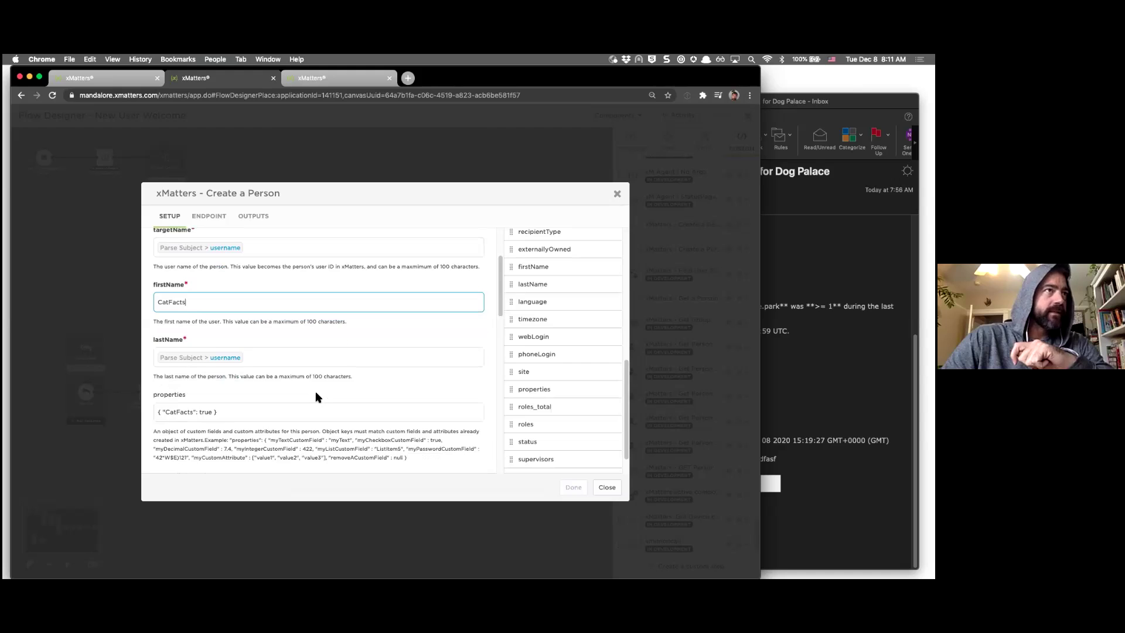
pyautogui.click(254, 351)
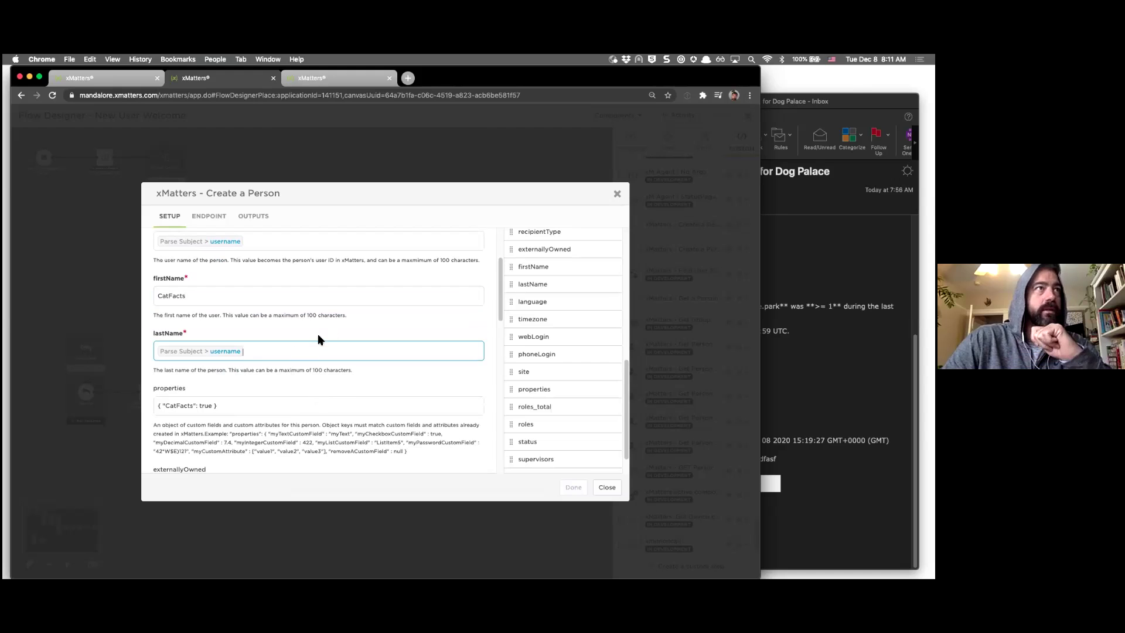
pyautogui.scroll(-2, 321, 397)
pyautogui.click(176, 367)
pyautogui.tripleClick(177, 368)
pyautogui.click(239, 371)
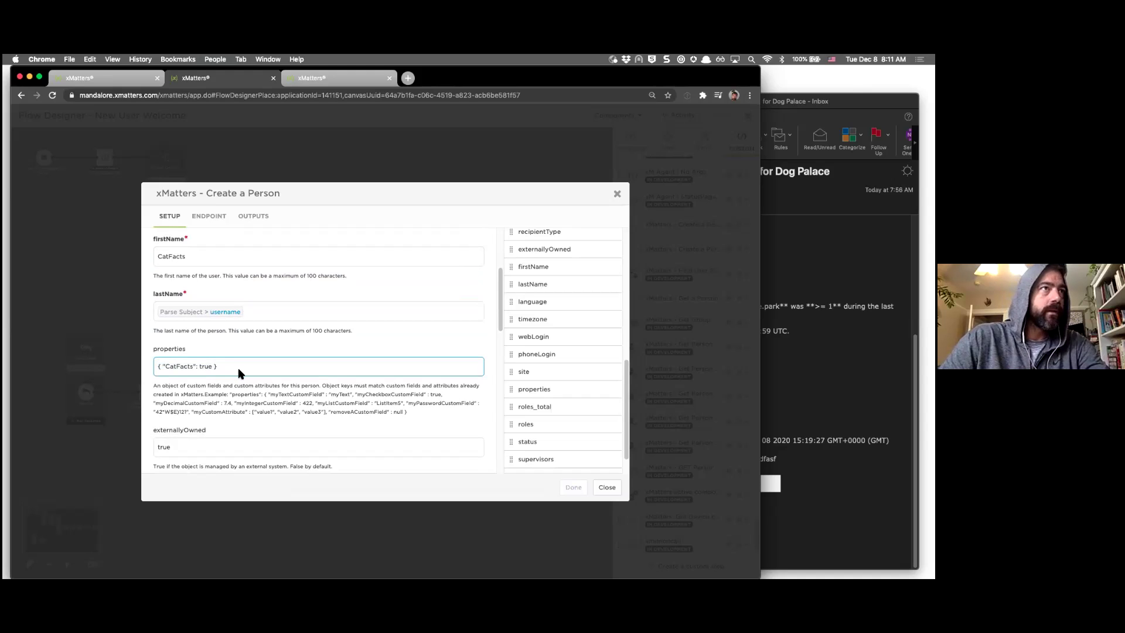
pyautogui.moveTo(199, 367); pyautogui.dragTo(214, 369)
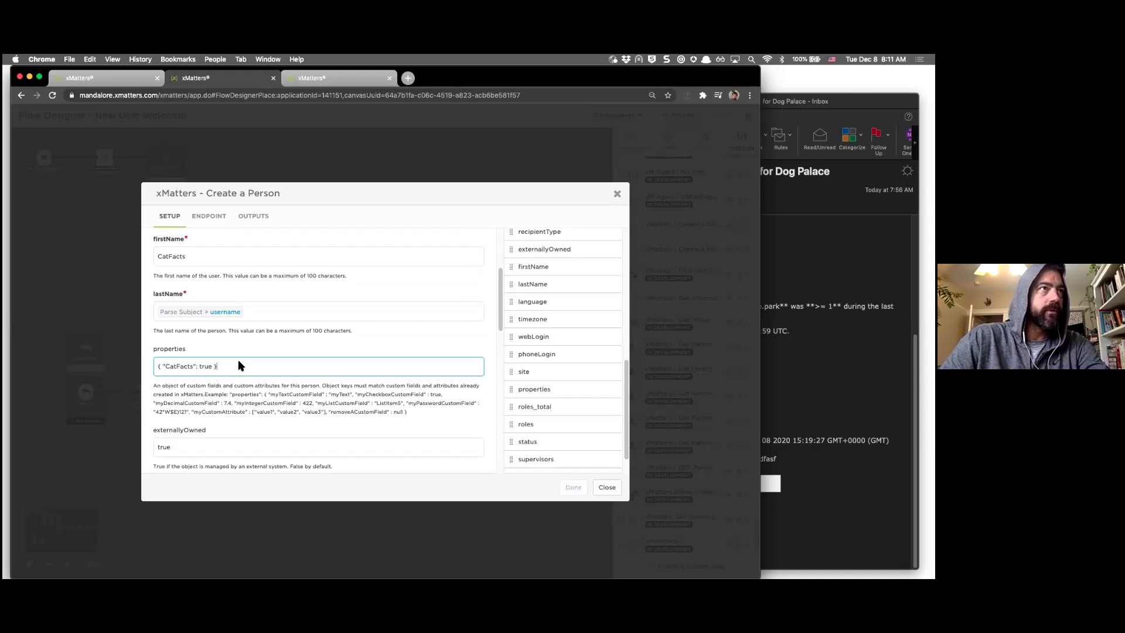
pyautogui.scroll(-5, 237, 365)
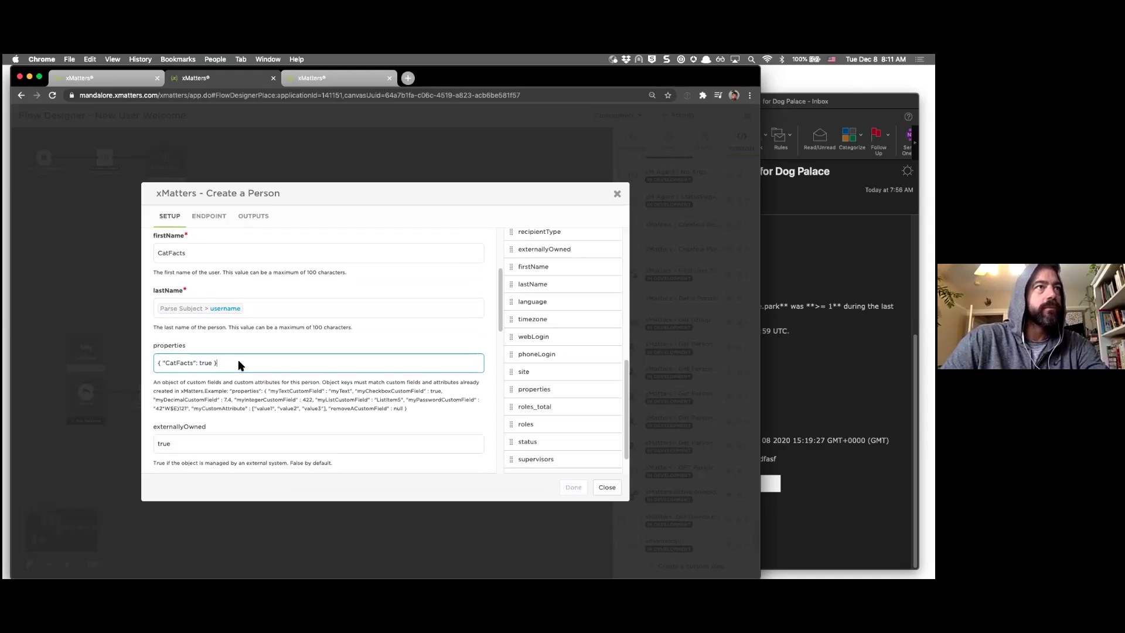
pyautogui.scroll(-8, 239, 365)
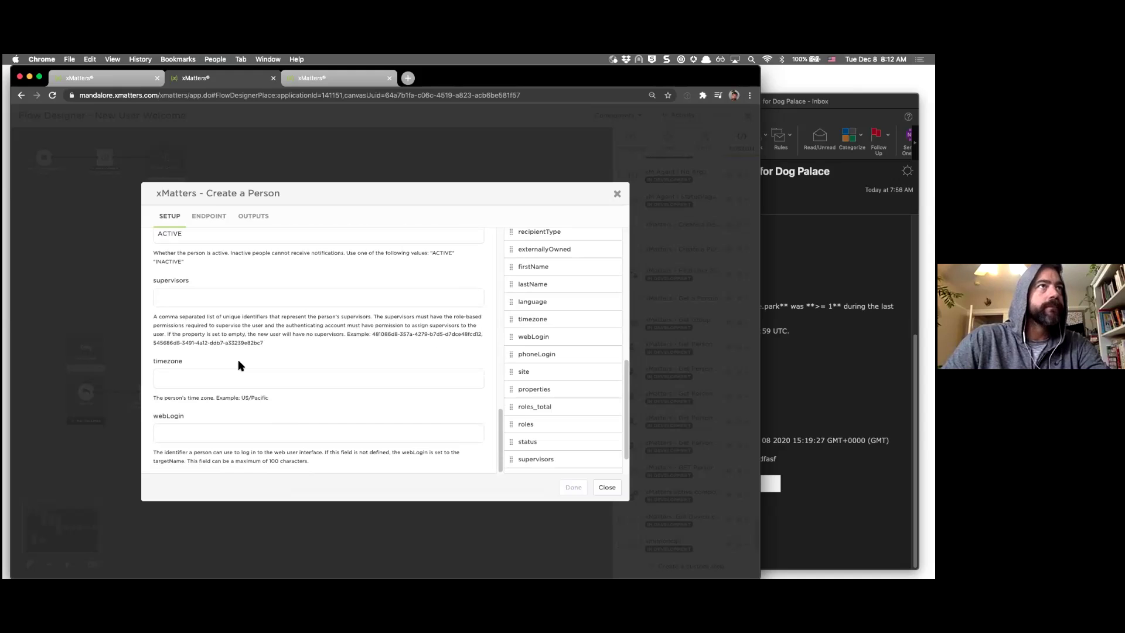
# - Open the endpoint list from the Create a Person step's endpoint settings and review the CatNinja endpoint's configuration
pyautogui.click(214, 217)
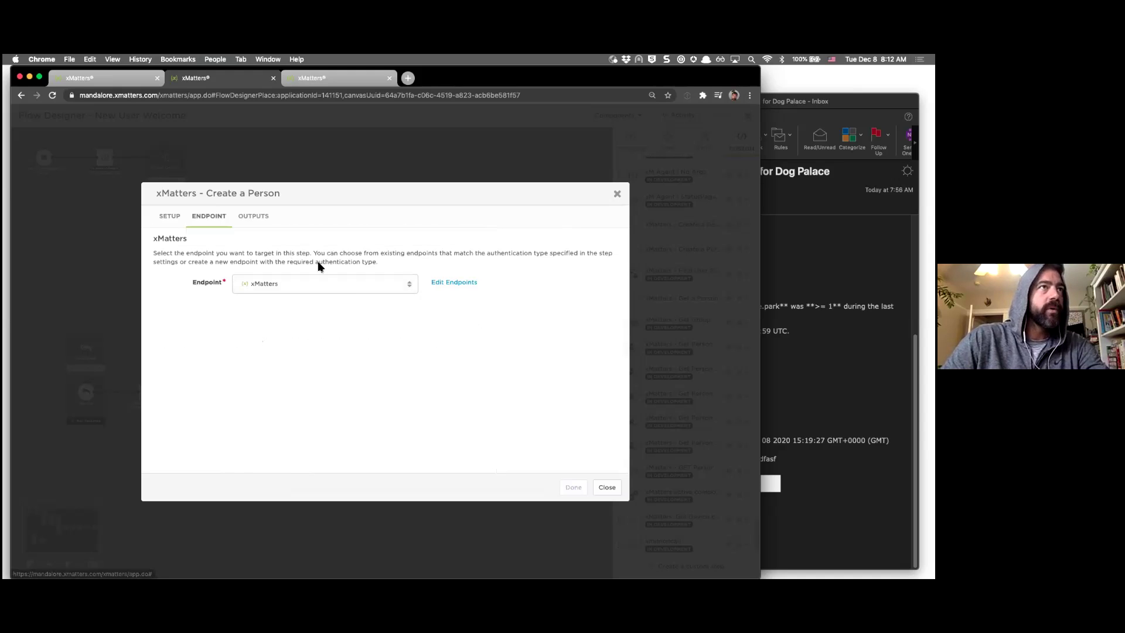
pyautogui.click(443, 287)
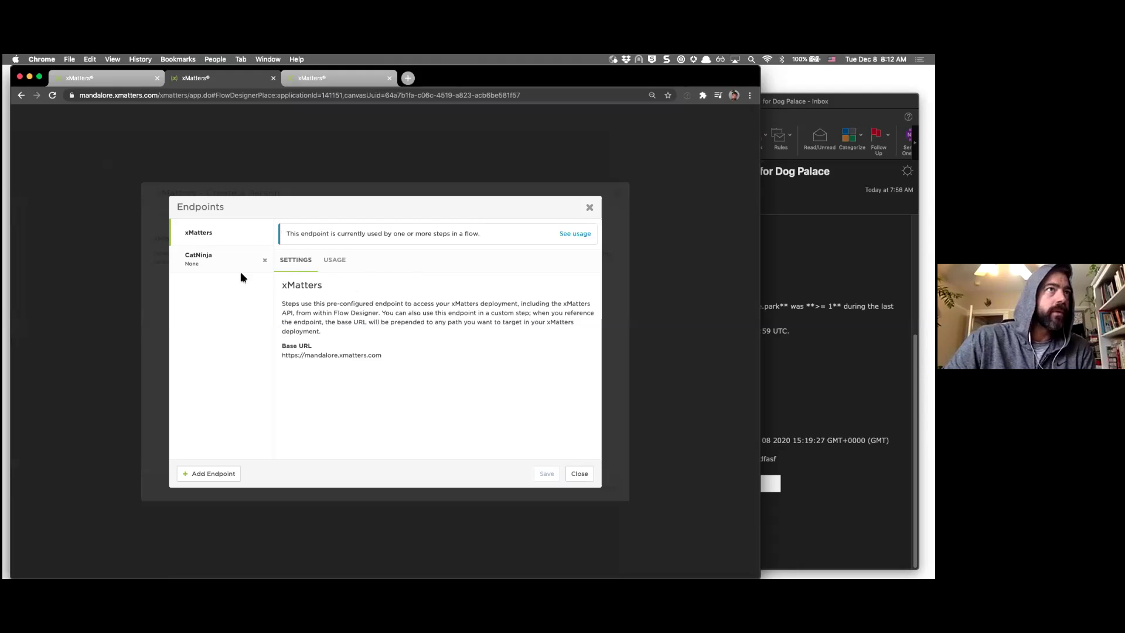
pyautogui.click(227, 260)
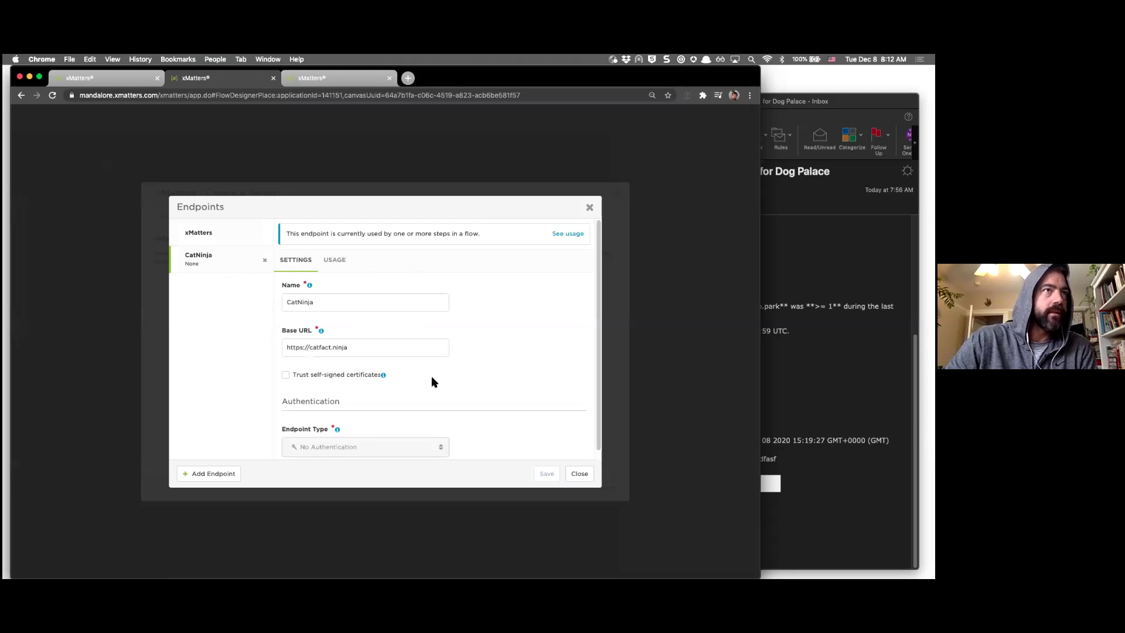
pyautogui.scroll(-1, 433, 382)
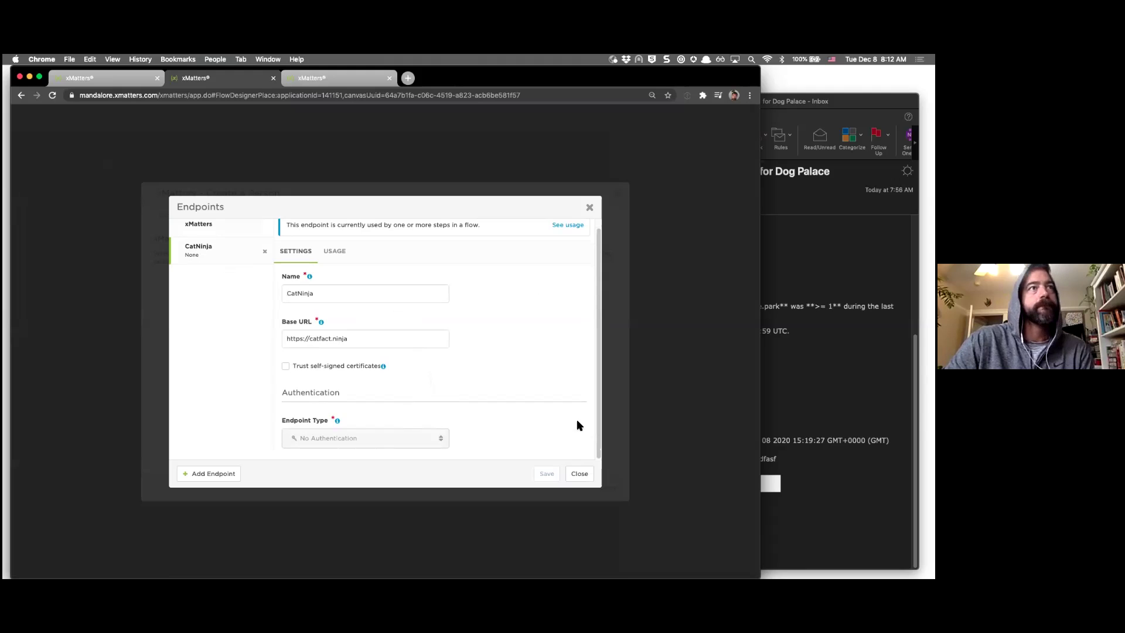
pyautogui.moveTo(372, 338); pyautogui.dragTo(269, 336)
pyautogui.click(390, 339)
pyautogui.hotkey('alt', 'shift', 'Left')
pyautogui.hotkey('alt', 'shift', 'Left')
pyautogui.hotkey('alt', 'shift', 'Left')
pyautogui.press('super+c')
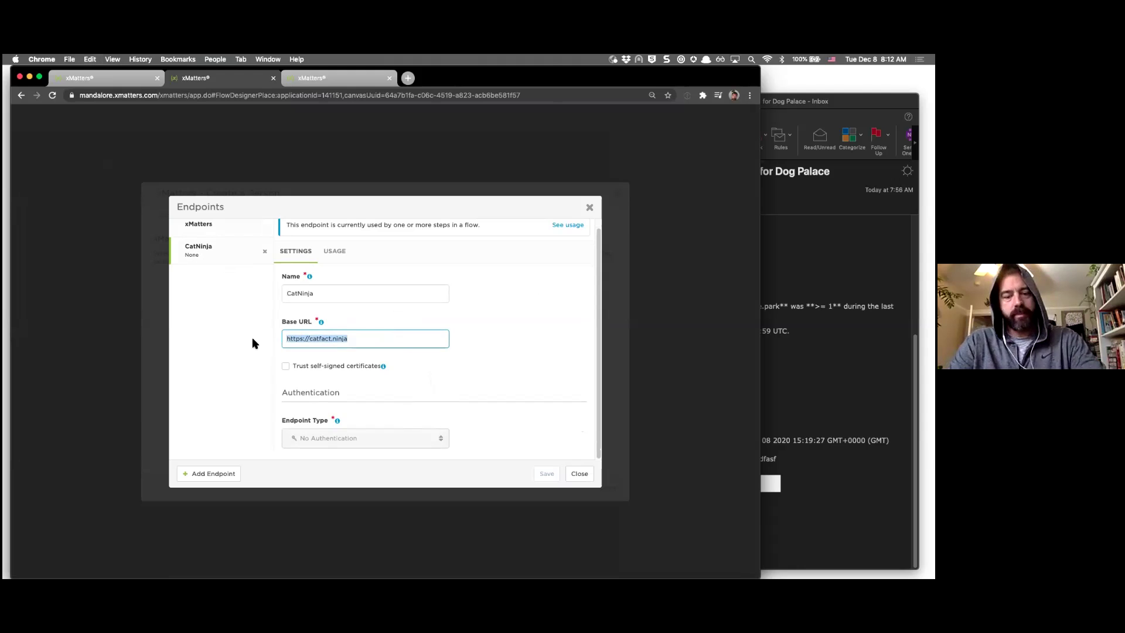
pyautogui.press('super+t')
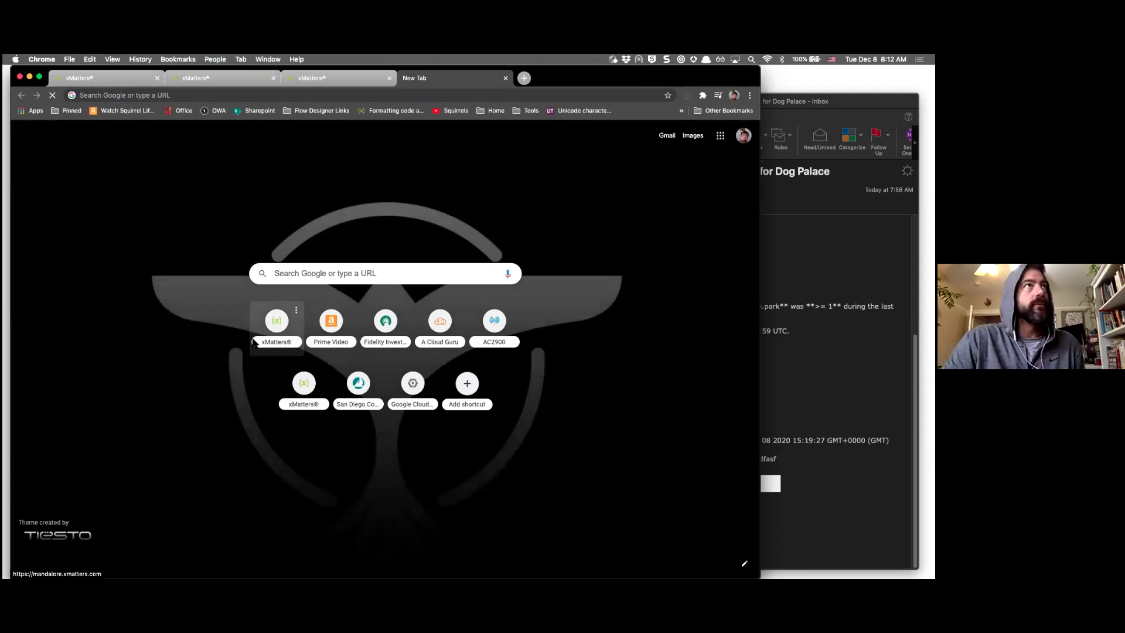
pyautogui.press('super+v')
pyautogui.press('Return')
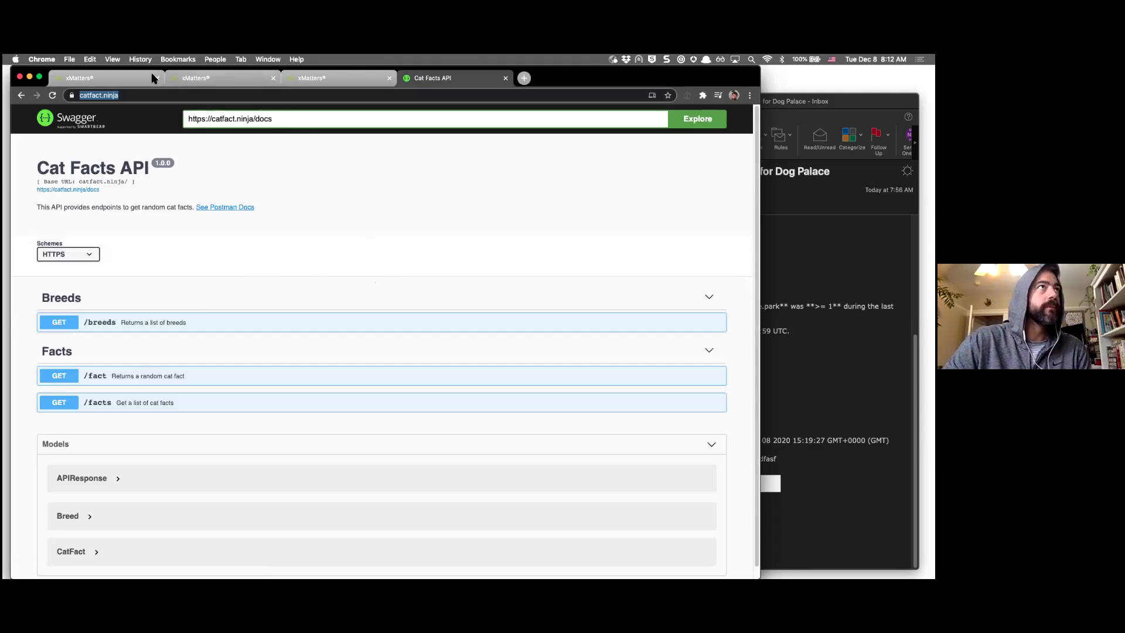
# - Return to the New User Welcome flow canvas, closing the endpoint and step settings, and select the Create Event step ending the 404 path
pyautogui.click(111, 76)
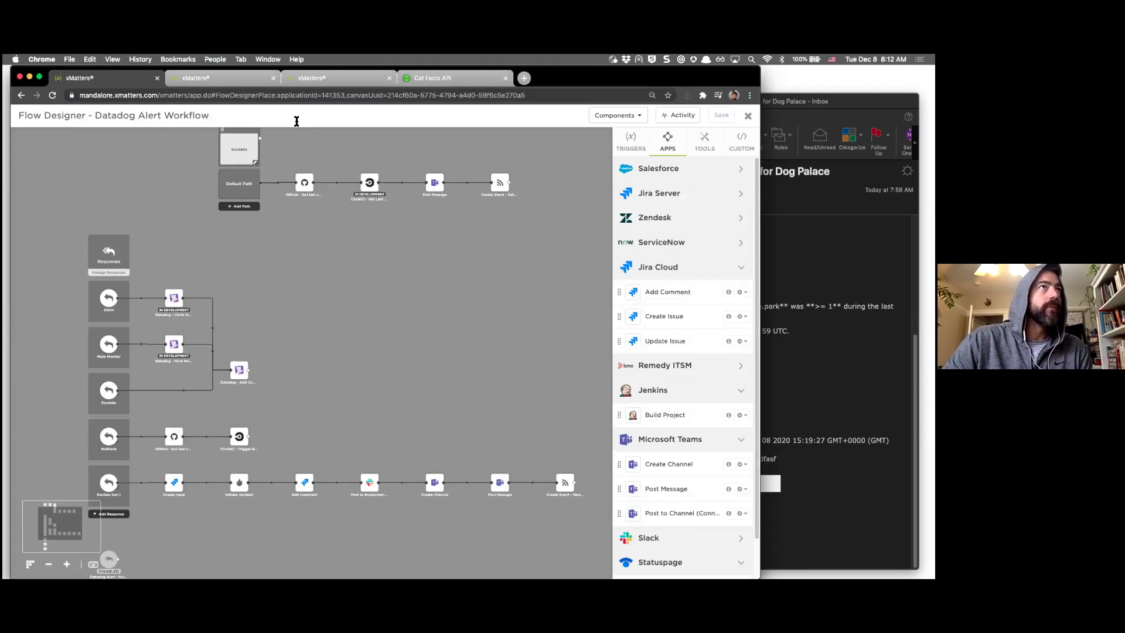
pyautogui.click(221, 82)
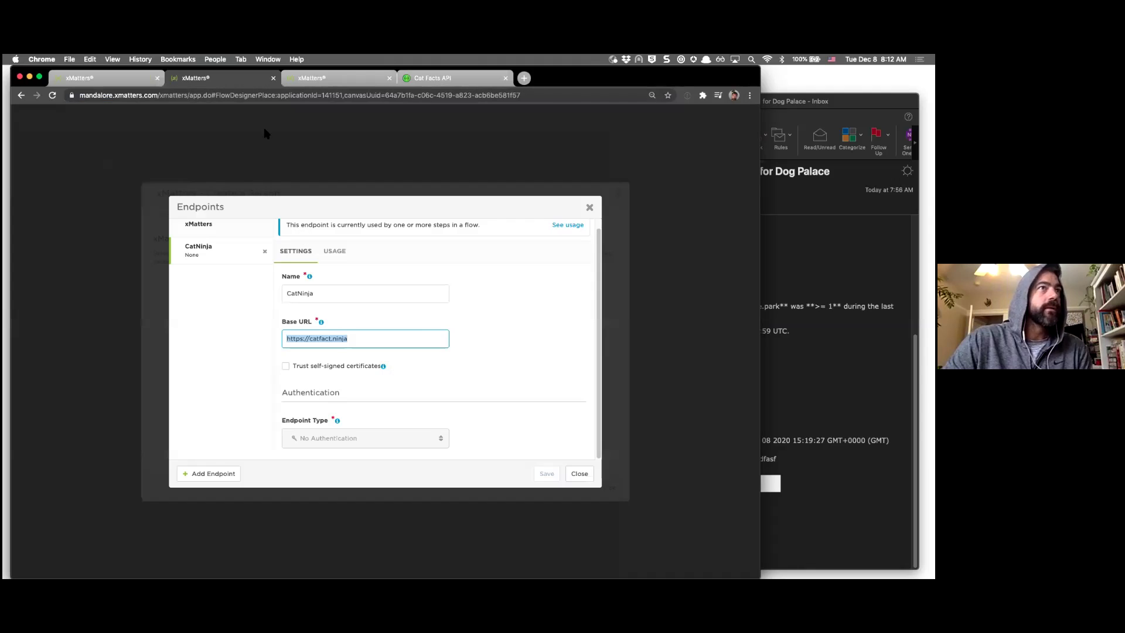
pyautogui.click(576, 472)
pyautogui.click(607, 486)
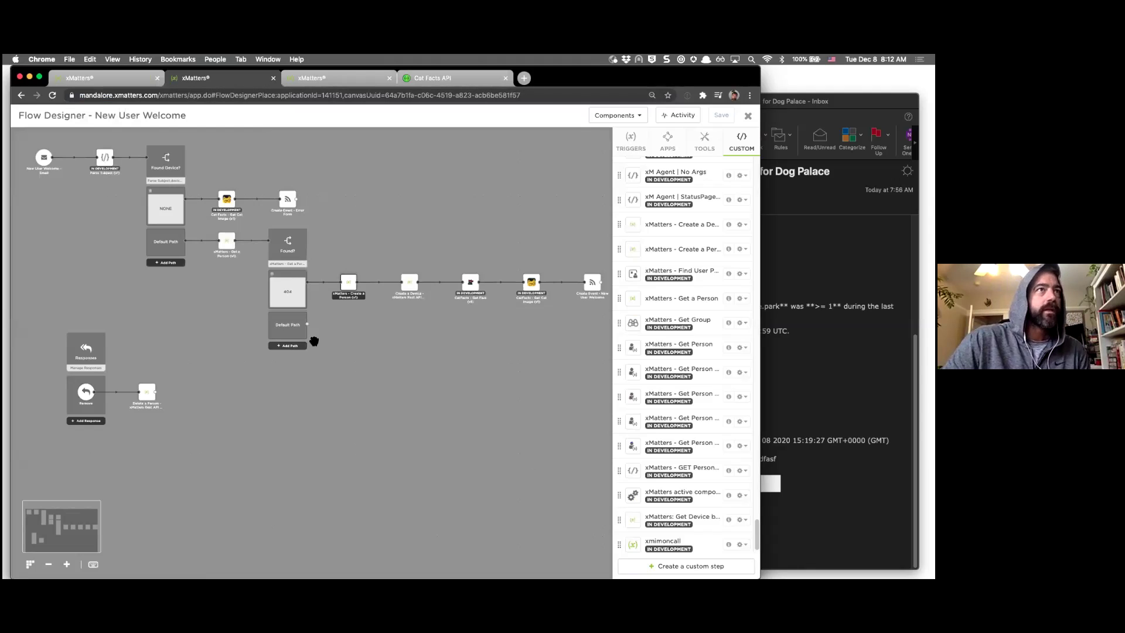
pyautogui.moveTo(427, 341); pyautogui.dragTo(401, 334)
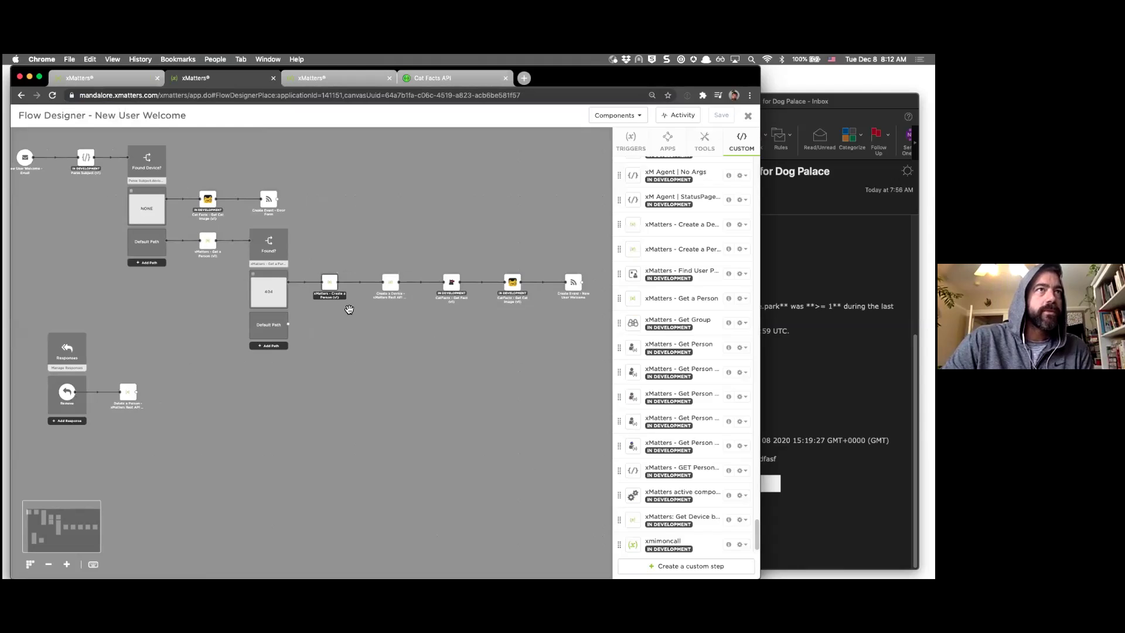
pyautogui.click(570, 291)
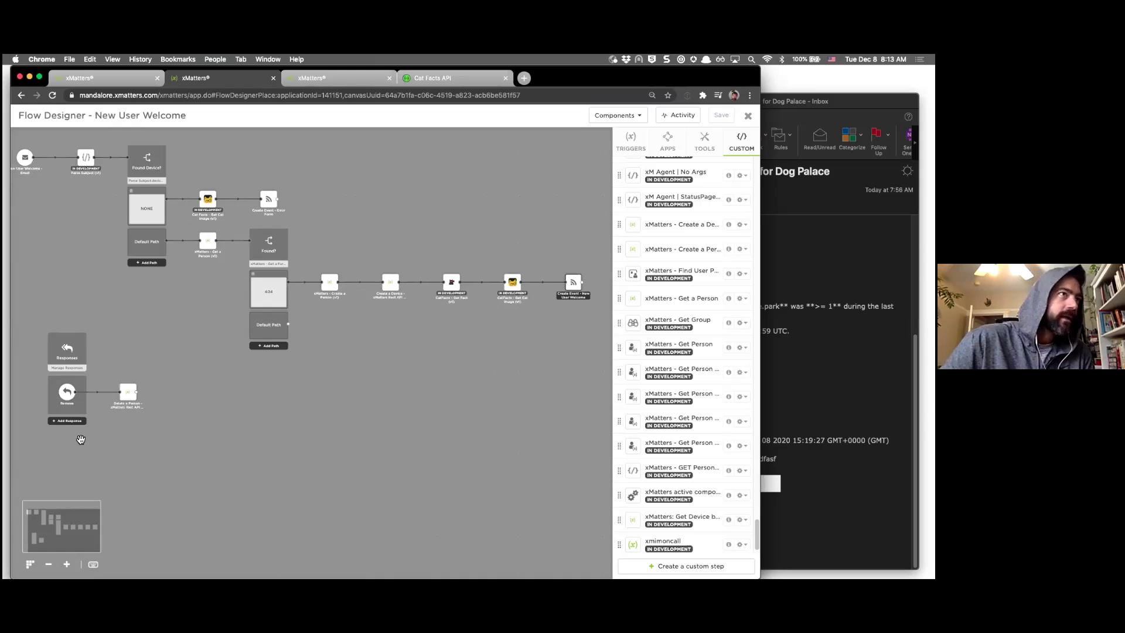
# - Switch to the Datadog alert e-mail in Outlook, review its diagnostics and response options, and return to the New User Welcome flow in Chrome
pyautogui.click(820, 357)
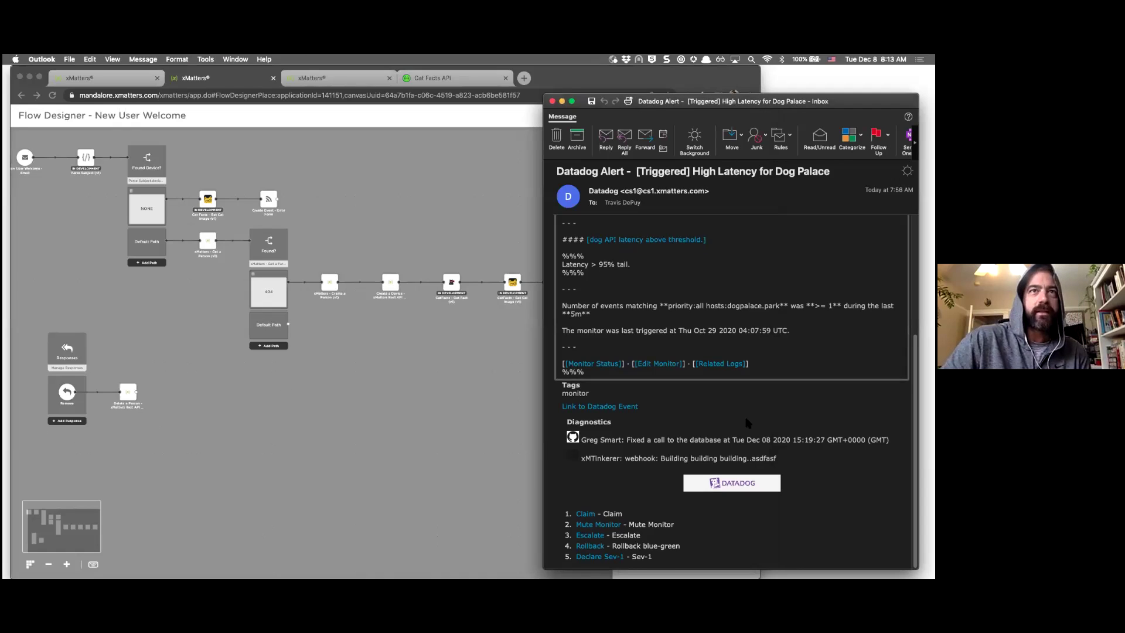
pyautogui.click(656, 458)
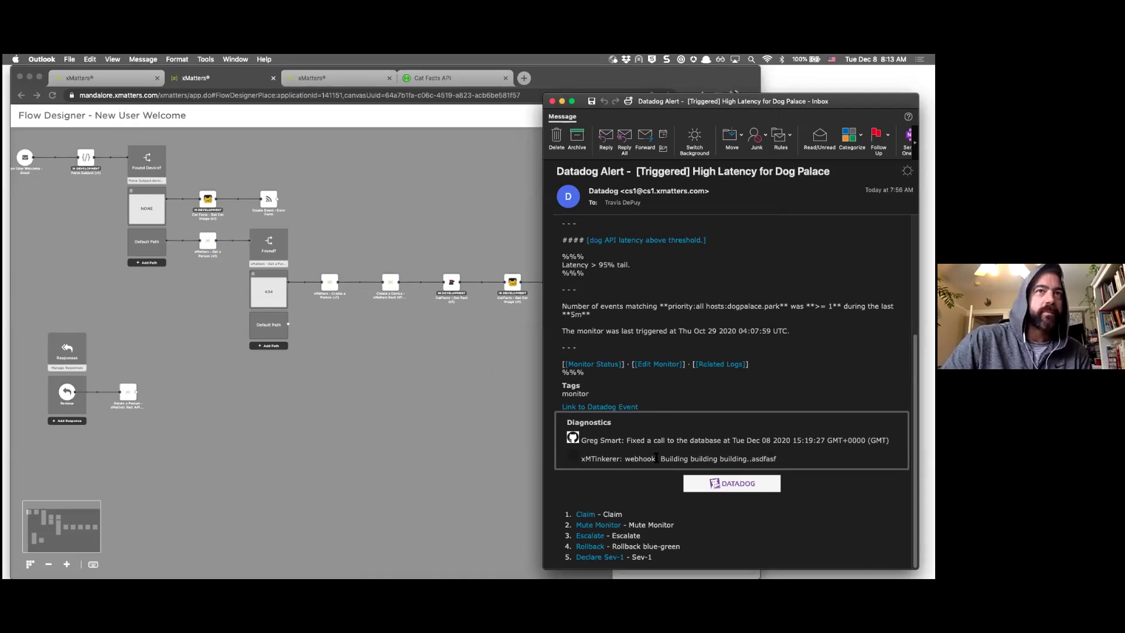
pyautogui.click(312, 460)
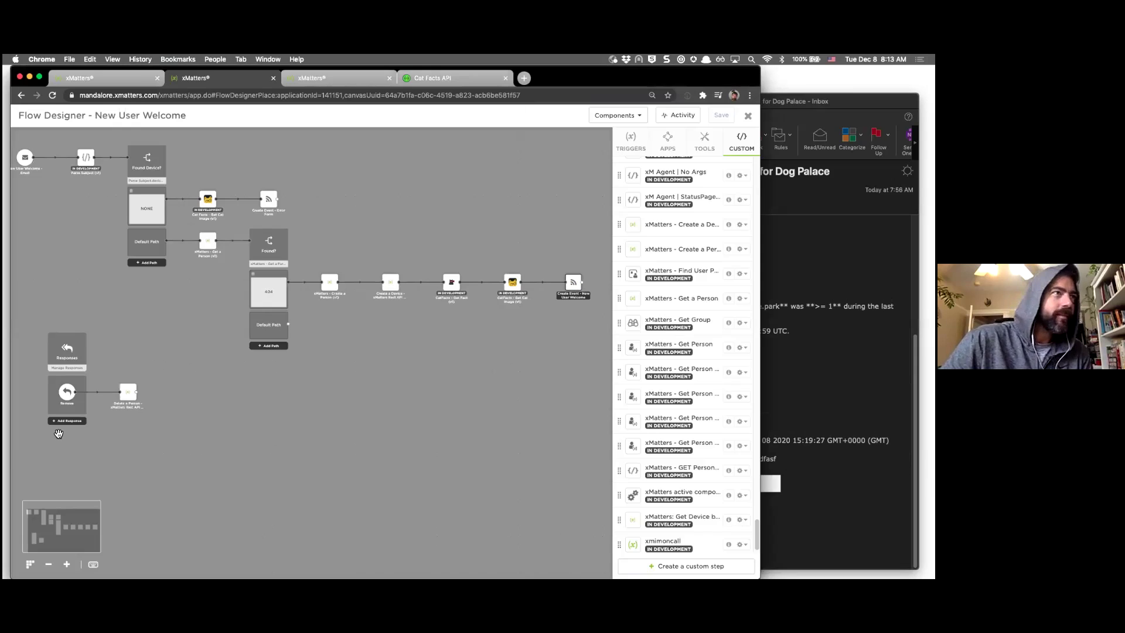
# - Review the personID input of the Delete a Person step on the response path and close the step's settings
pyautogui.moveTo(127, 396)
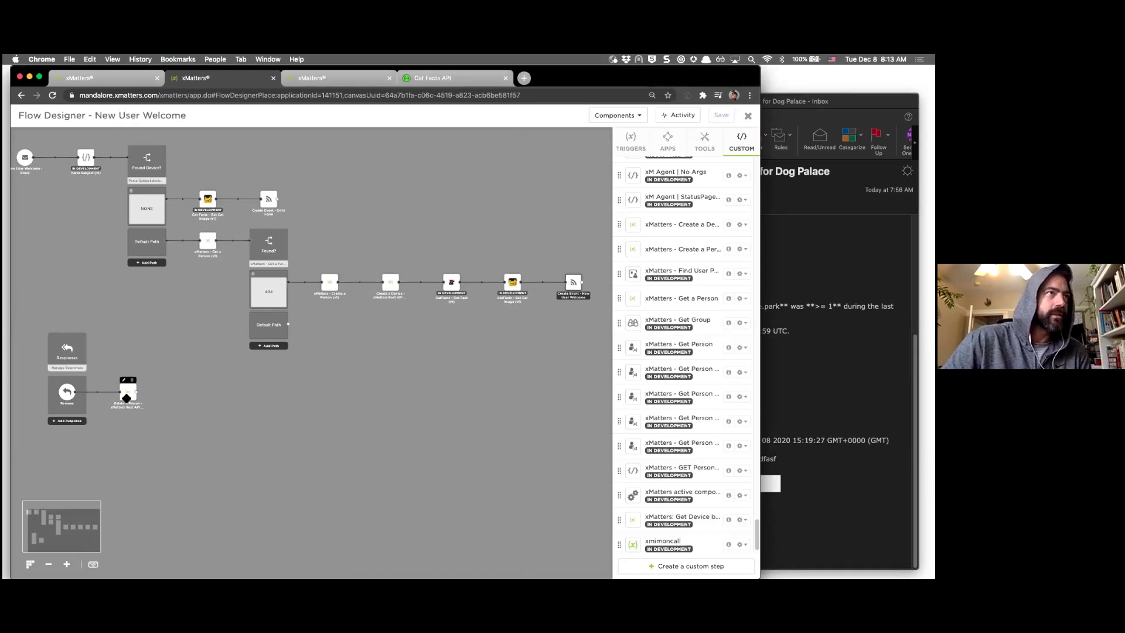
pyautogui.doubleClick(127, 399)
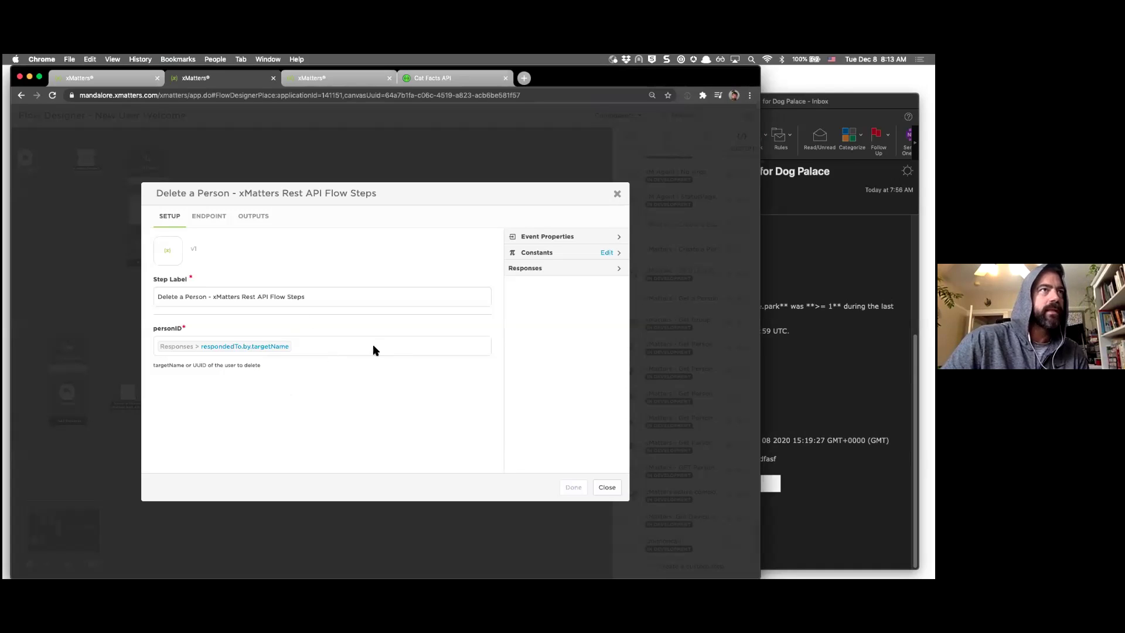
pyautogui.click(607, 487)
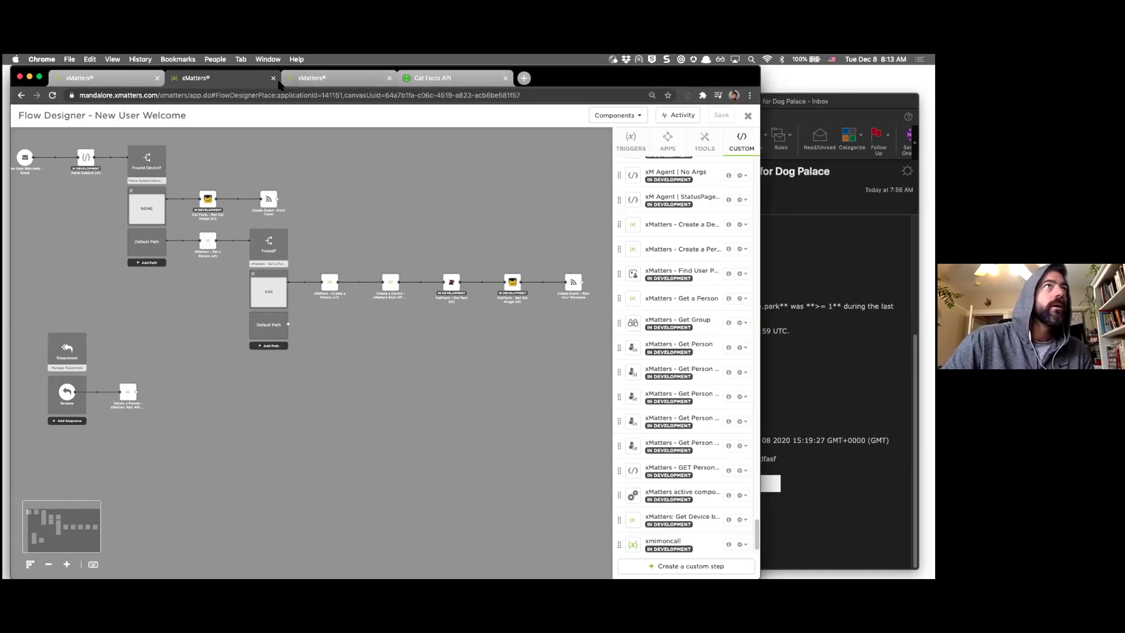
# - Review the Users list filtered by CatFacts True, check the filter's options, reload the list and adjust the Name column's width
pyautogui.click(319, 85)
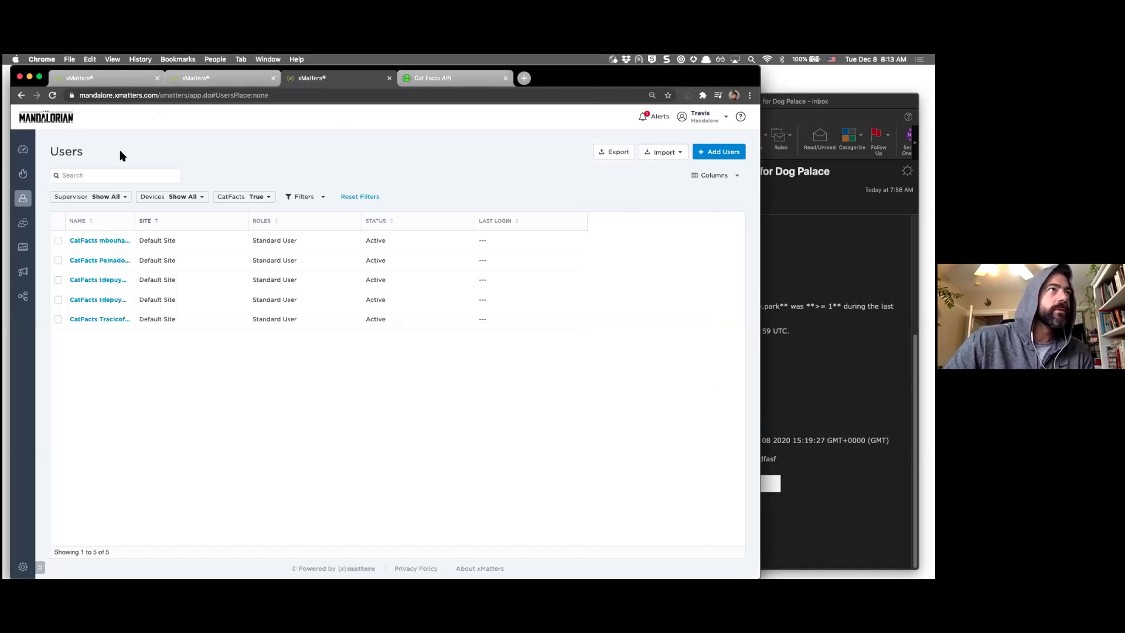
pyautogui.click(267, 202)
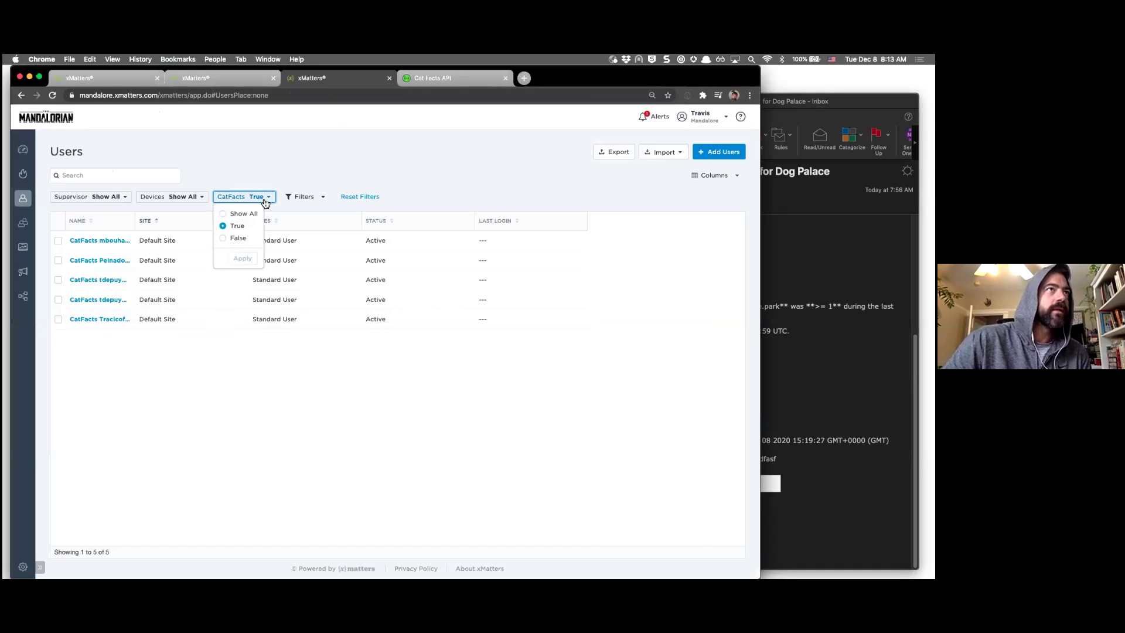
pyautogui.click(445, 147)
pyautogui.click(143, 172)
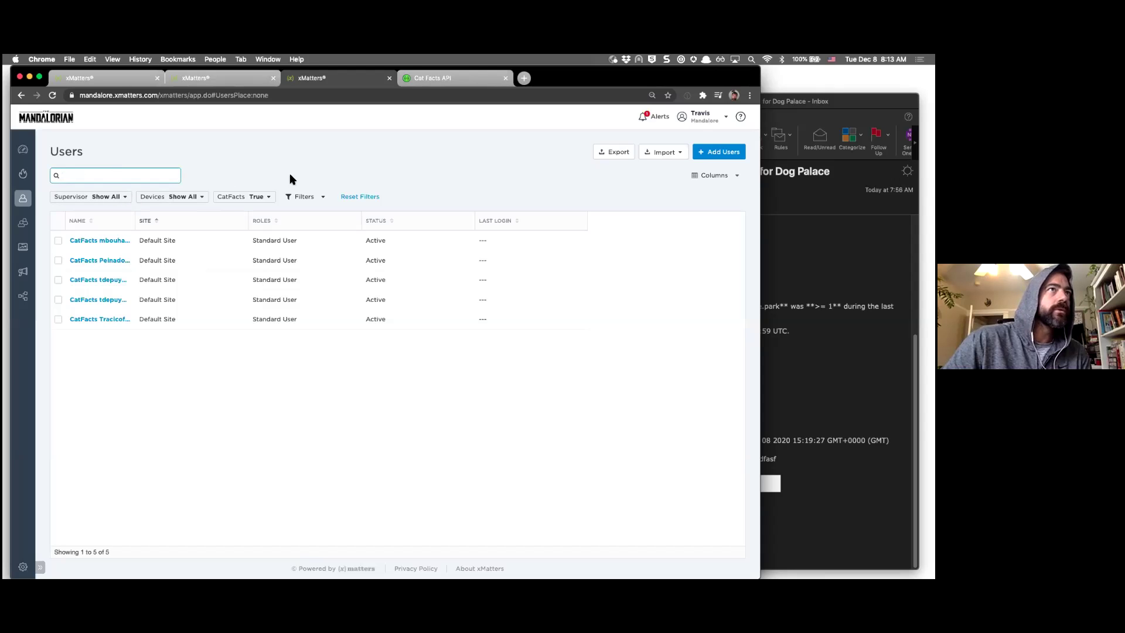
pyautogui.click(52, 95)
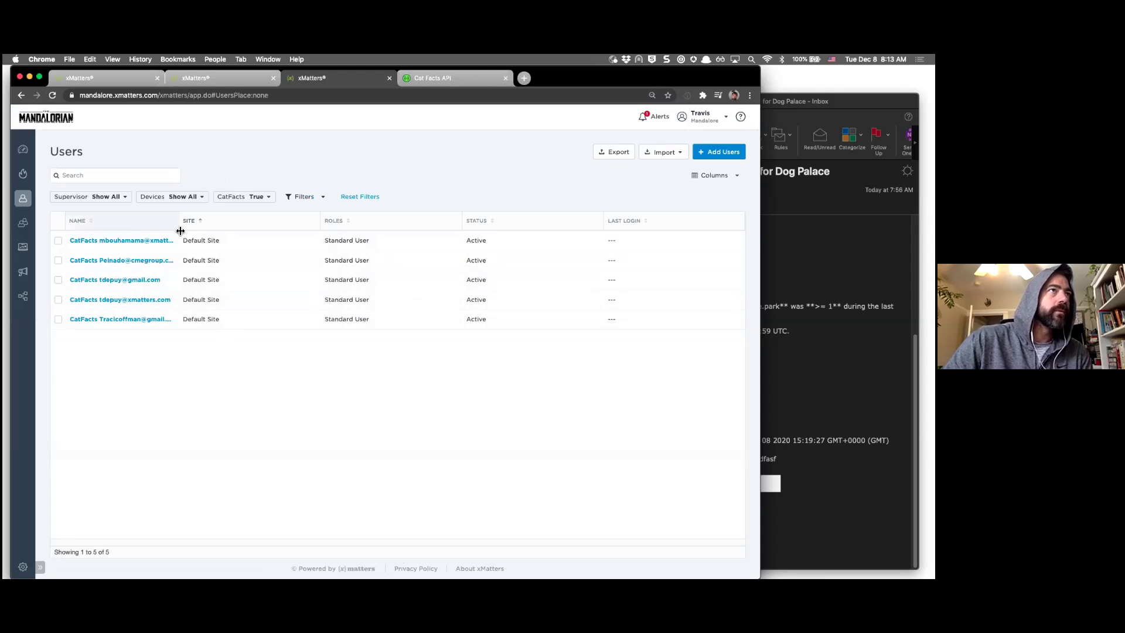
pyautogui.moveTo(180, 217); pyautogui.dragTo(133, 218)
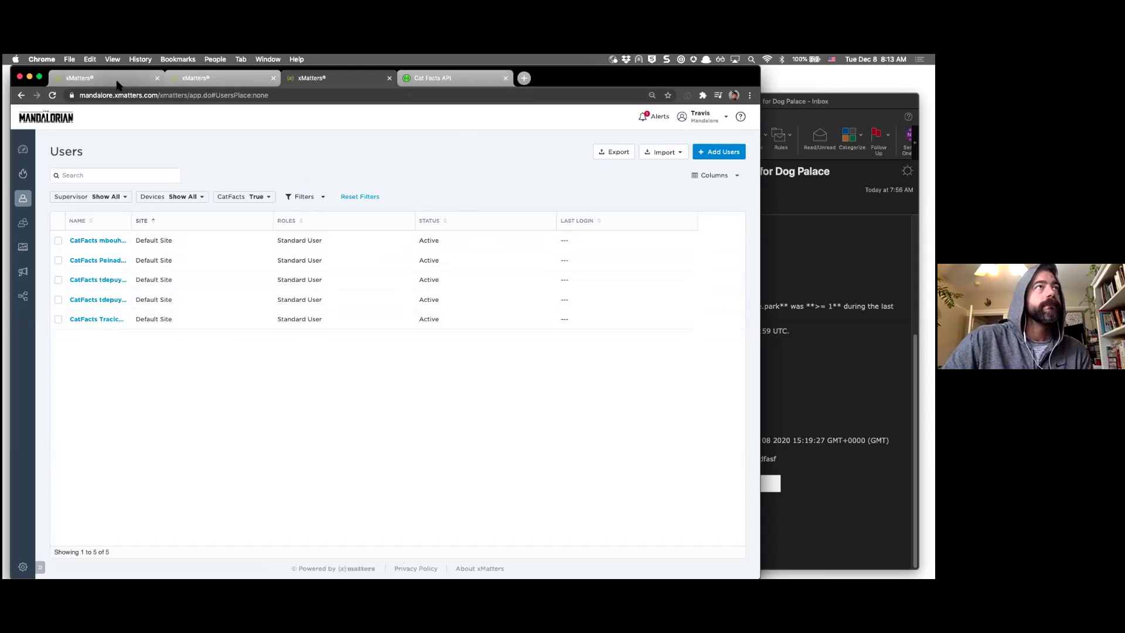
# - Close the New User Welcome flow and open the Cat Fact Generator flow from the CatFacts! workflow
pyautogui.click(202, 77)
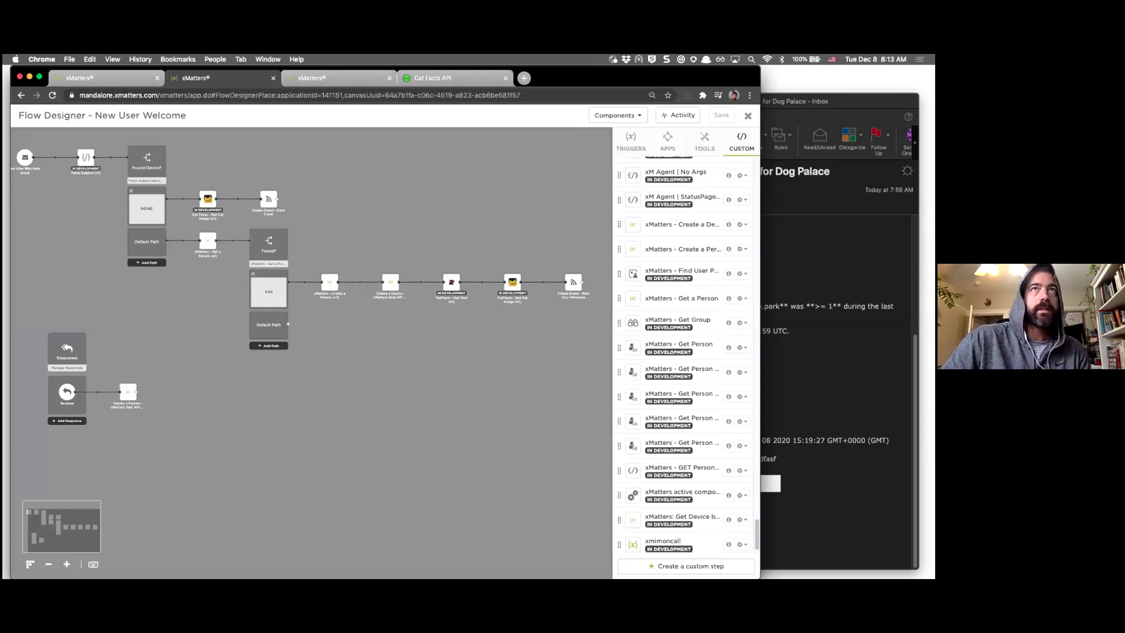
pyautogui.click(749, 116)
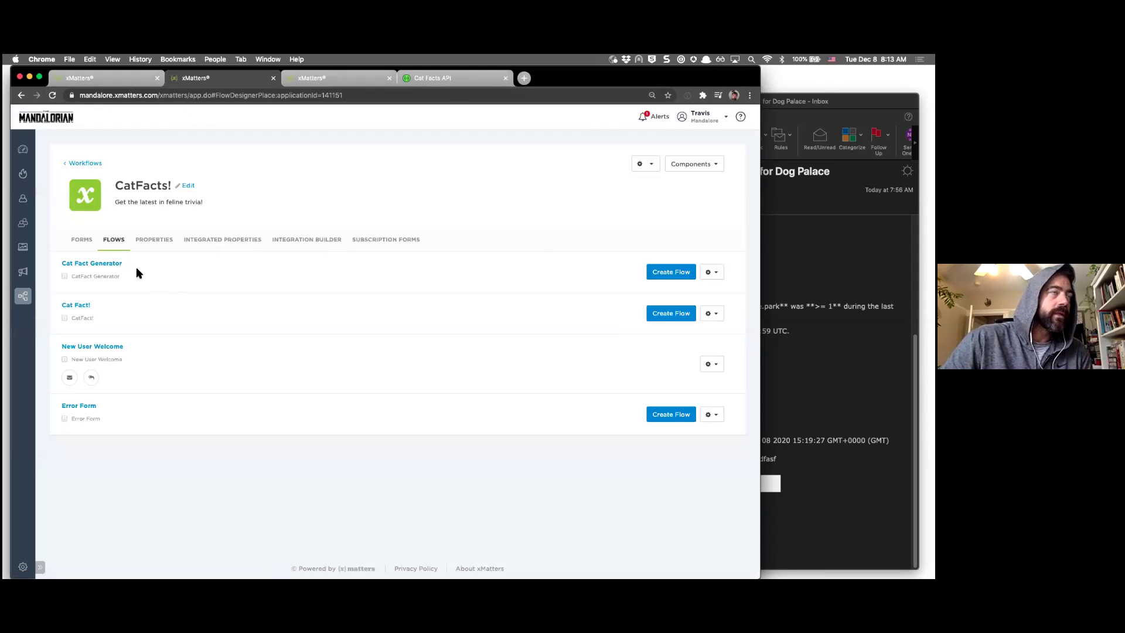
pyautogui.click(106, 269)
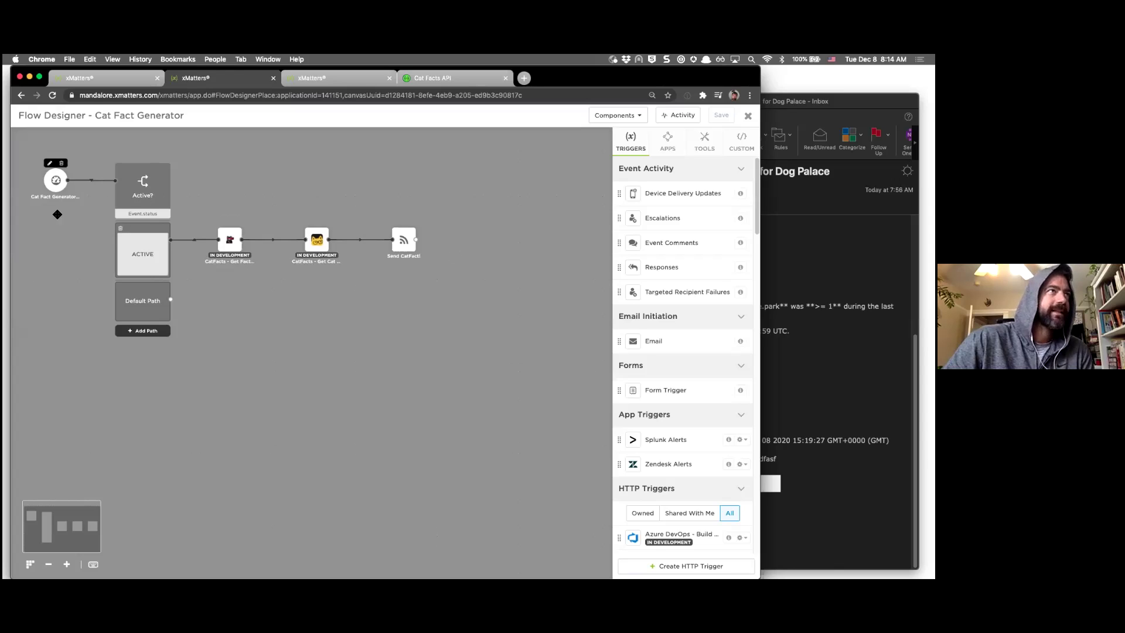
# - Walk through the ACTIVE path of the Cat Fact Generator flow, selecting its two CatFacts steps and the Send CatFact! step in turn
pyautogui.click(233, 252)
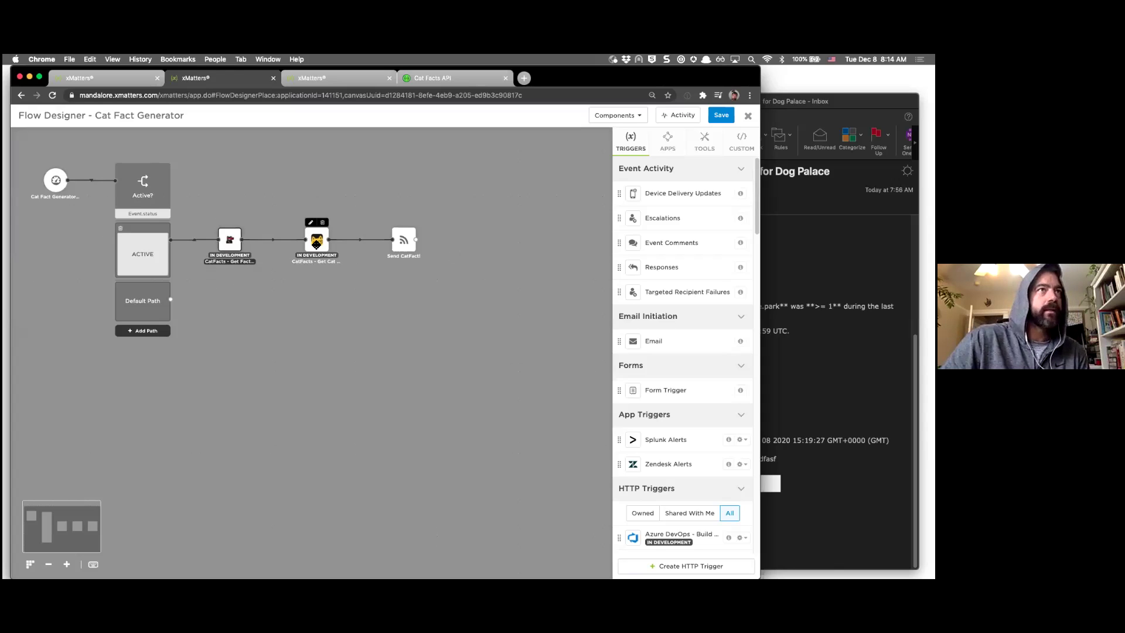
pyautogui.click(316, 244)
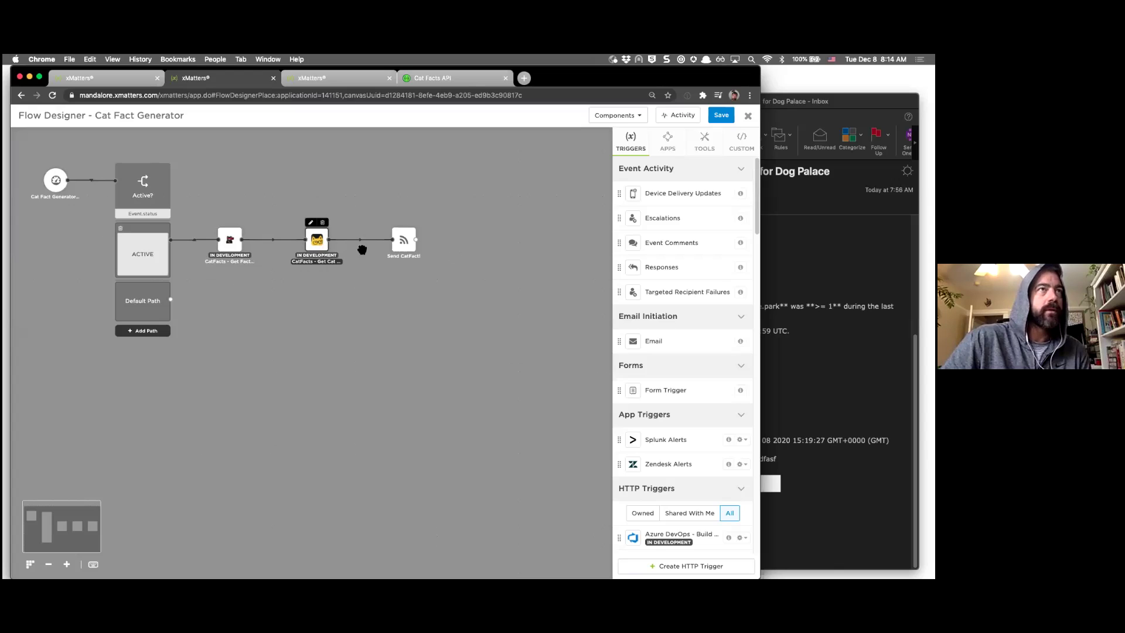
pyautogui.click(404, 245)
pyautogui.click(422, 303)
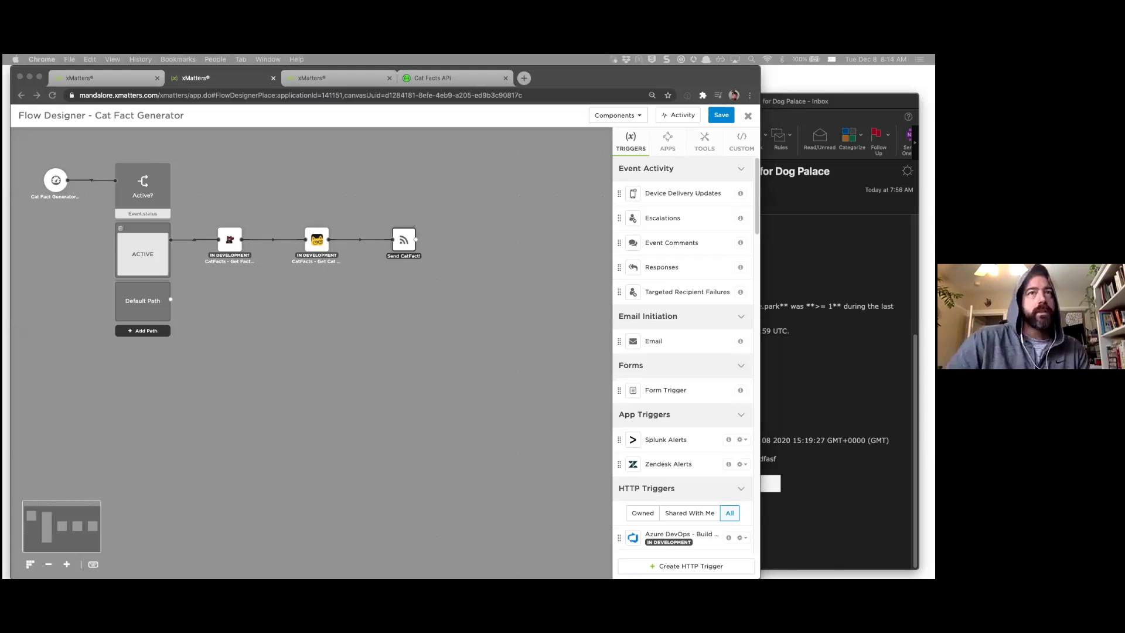
pyautogui.click(419, 417)
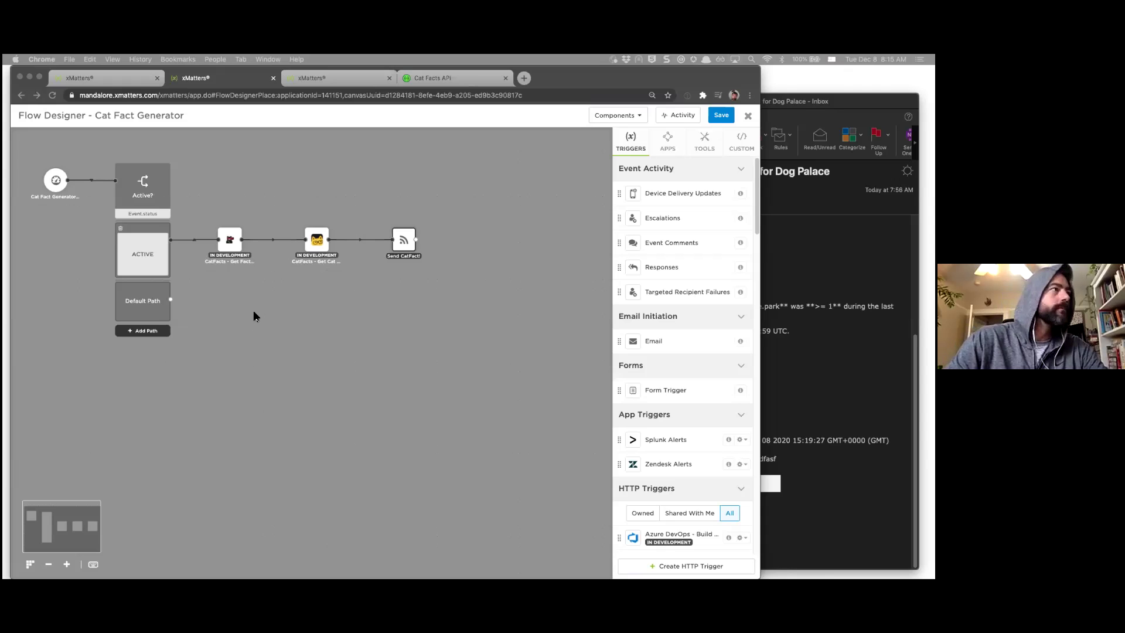
pyautogui.click(181, 382)
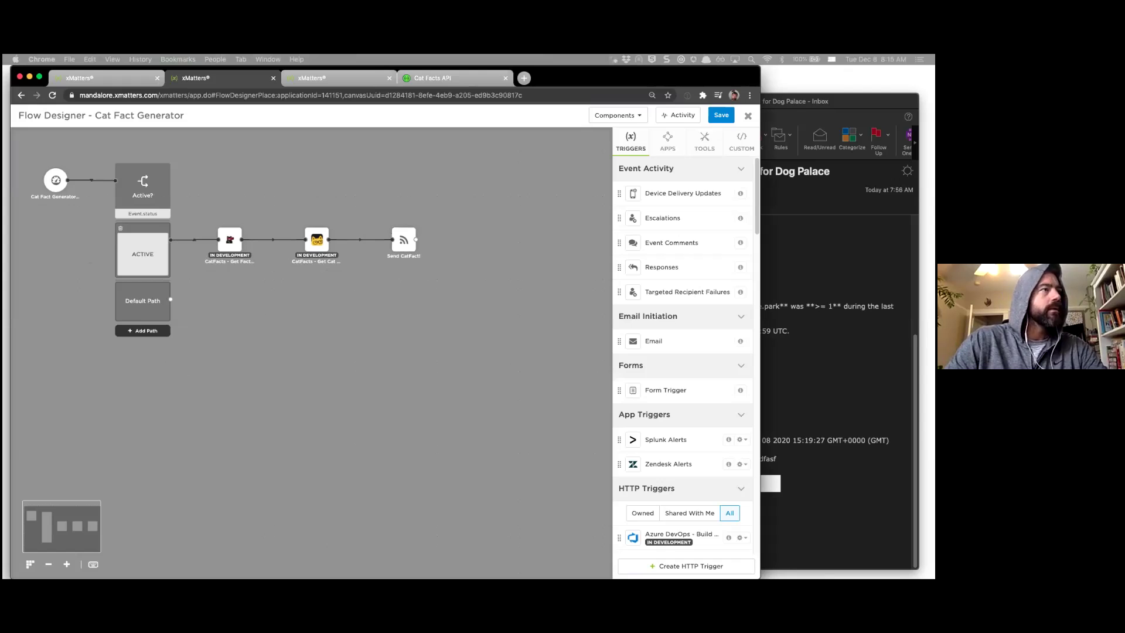
pyautogui.click(482, 418)
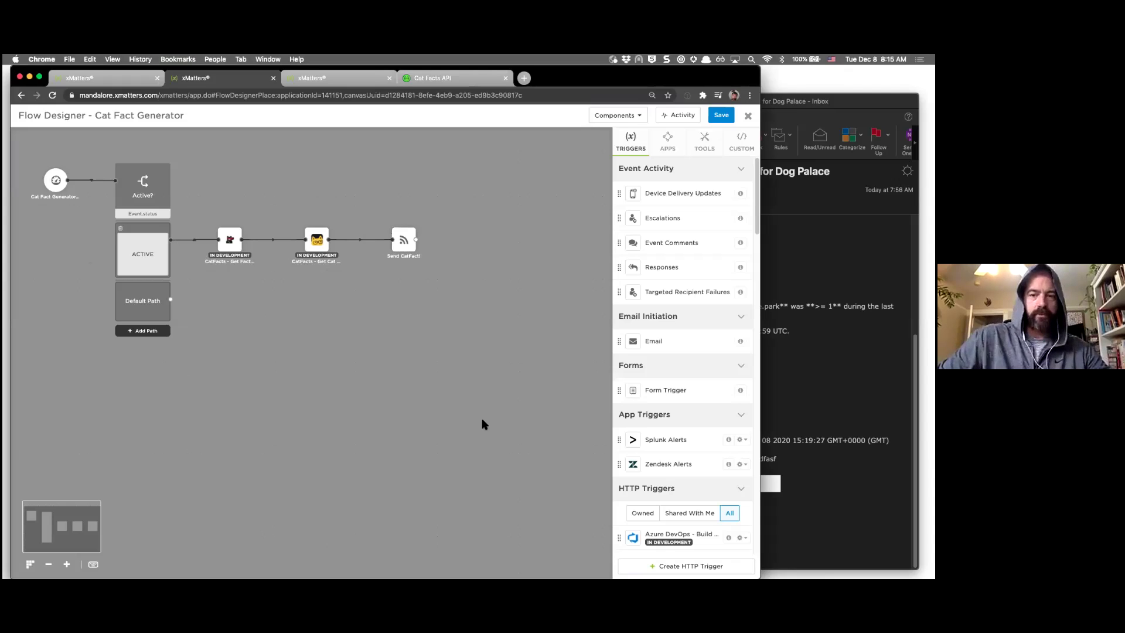
pyautogui.click(484, 421)
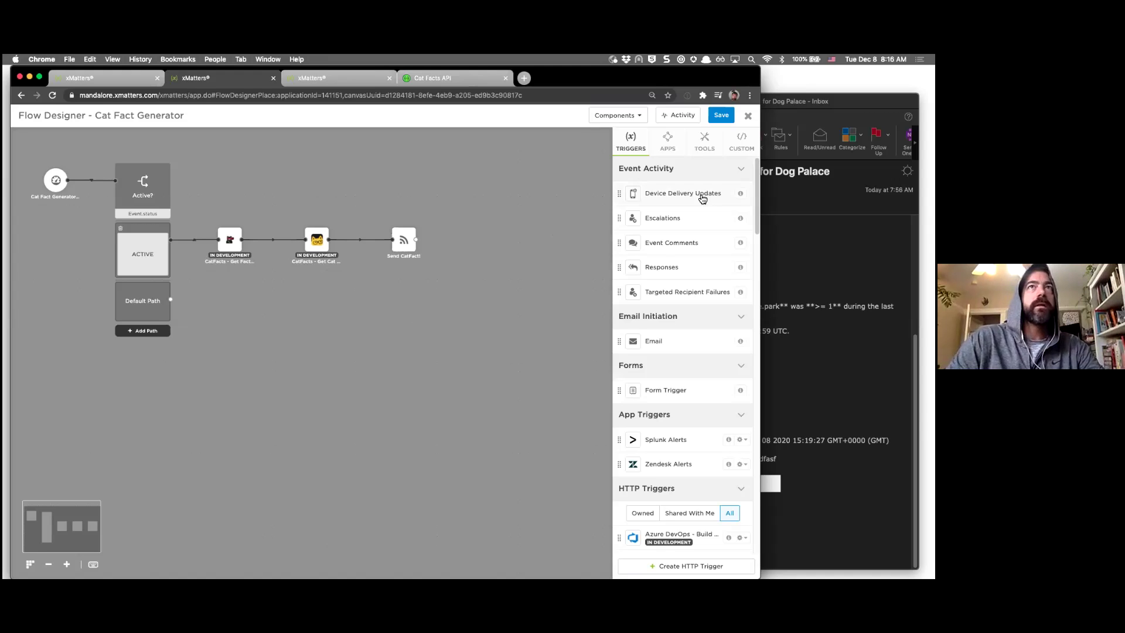
# - Leave the Cat Fact Generator flow, discarding unsaved changes, and open the New User Welcome flow
pyautogui.click(748, 116)
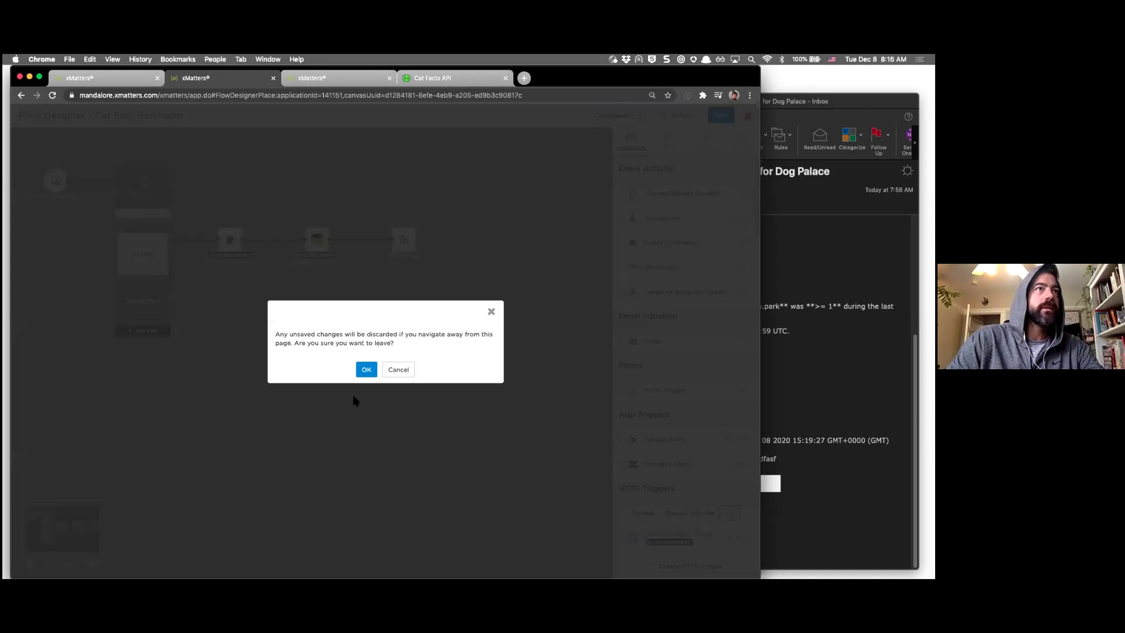
pyautogui.click(367, 370)
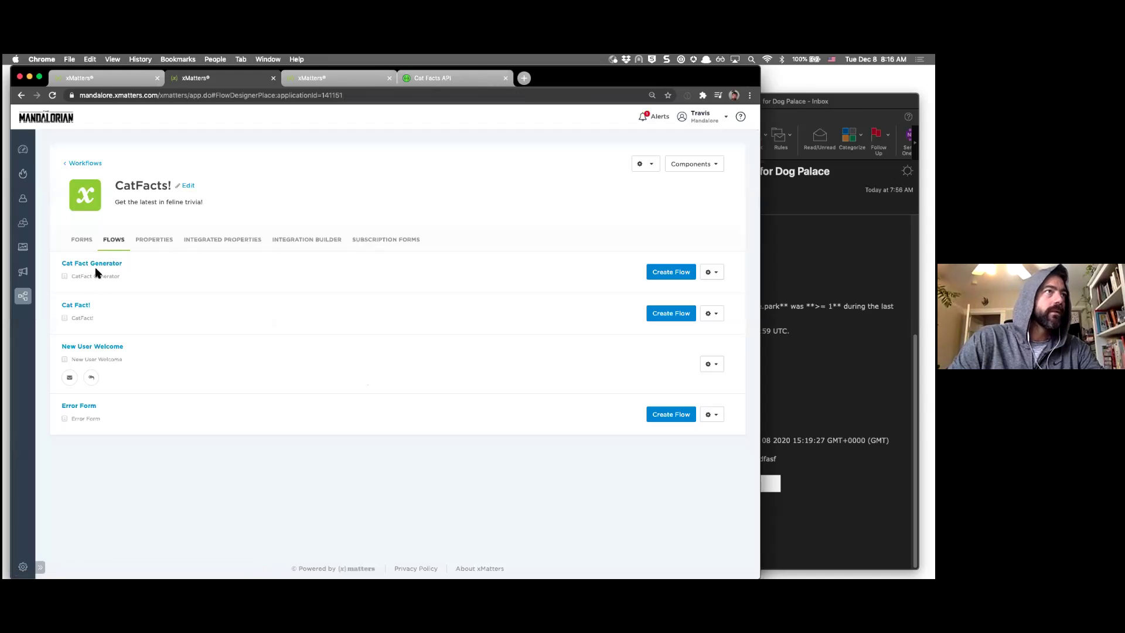
pyautogui.click(100, 349)
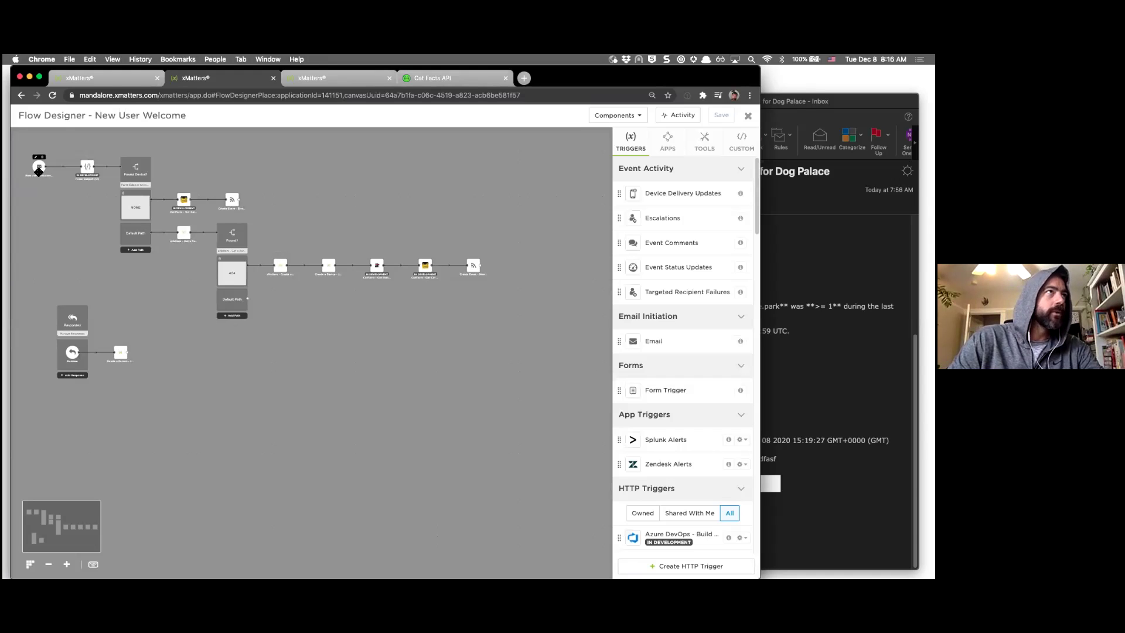
# - Copy the trigger address from the New User Welcome - Email trigger's settings and switch to the Users list
pyautogui.doubleClick(38, 171)
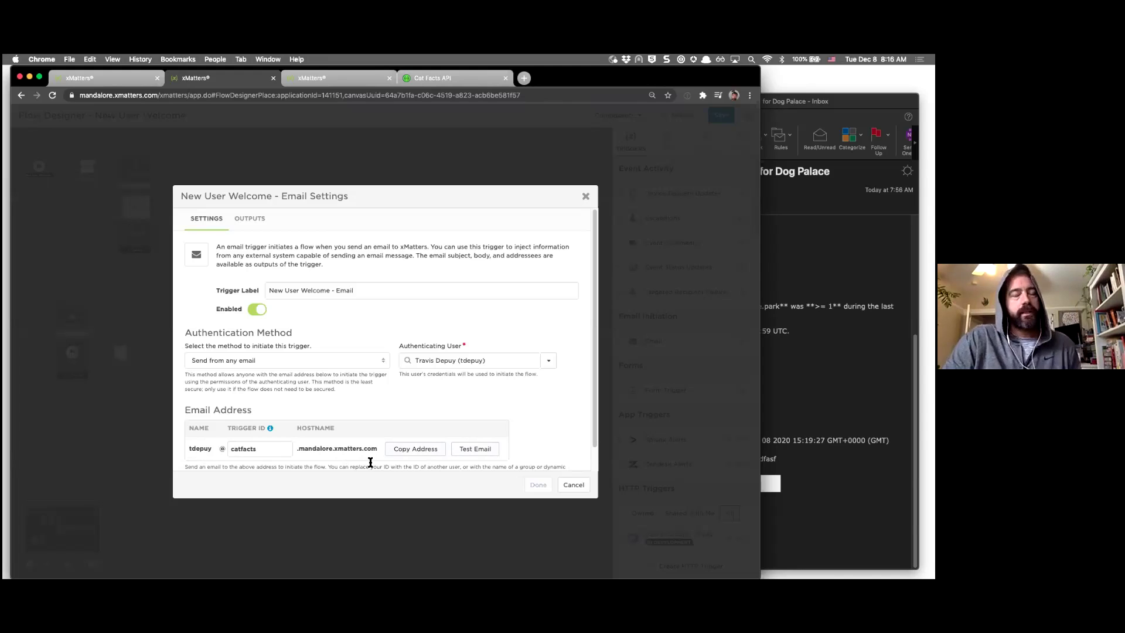
pyautogui.click(415, 450)
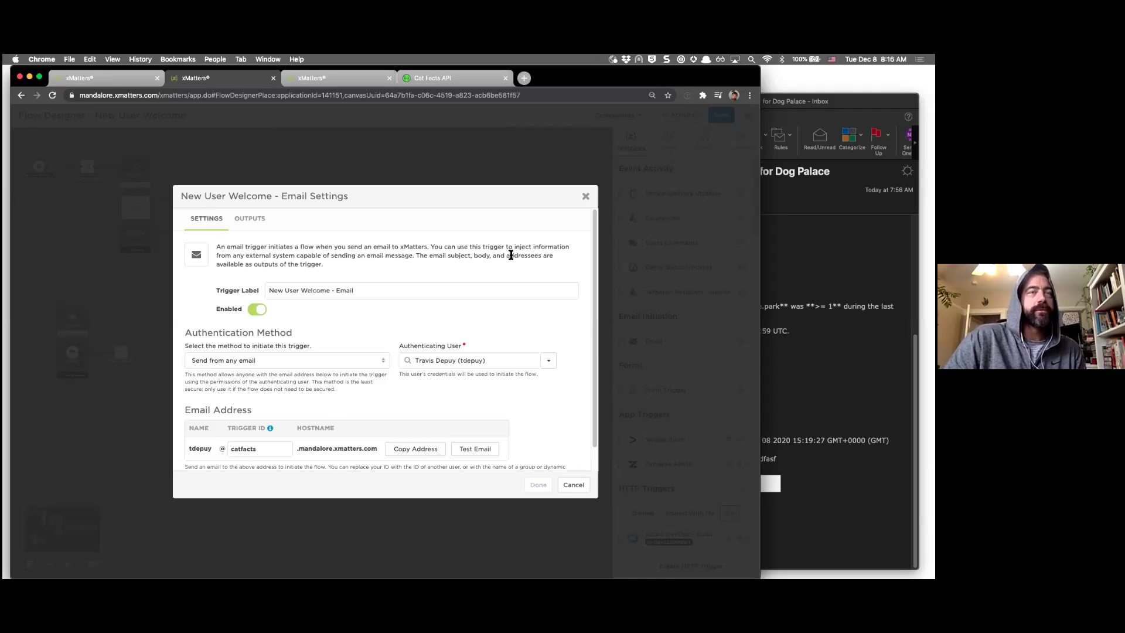
pyautogui.click(342, 82)
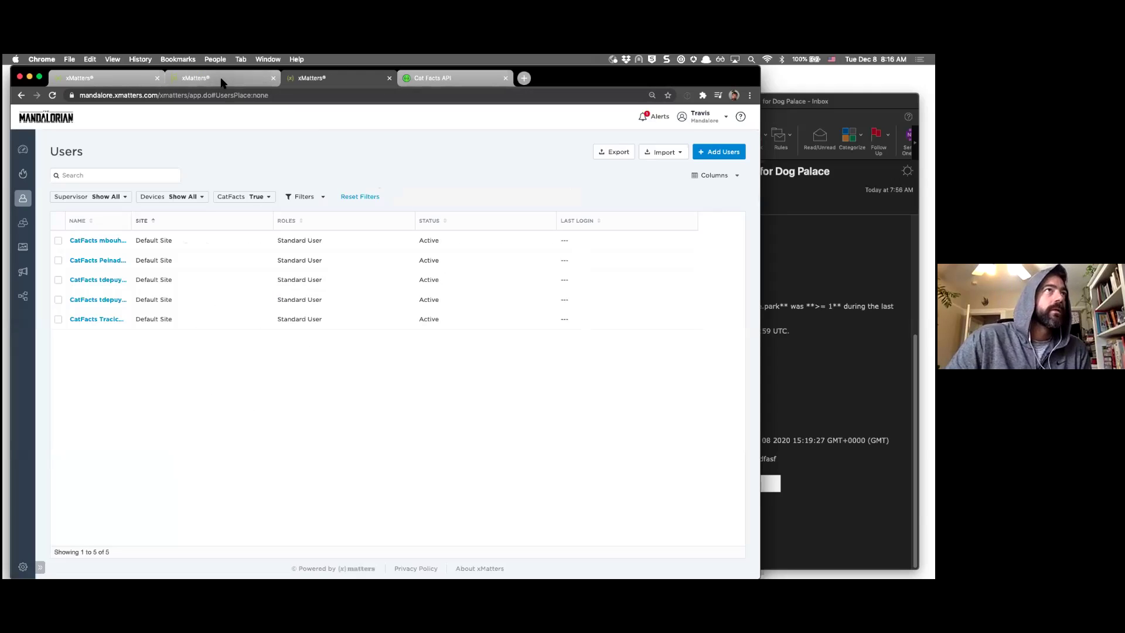